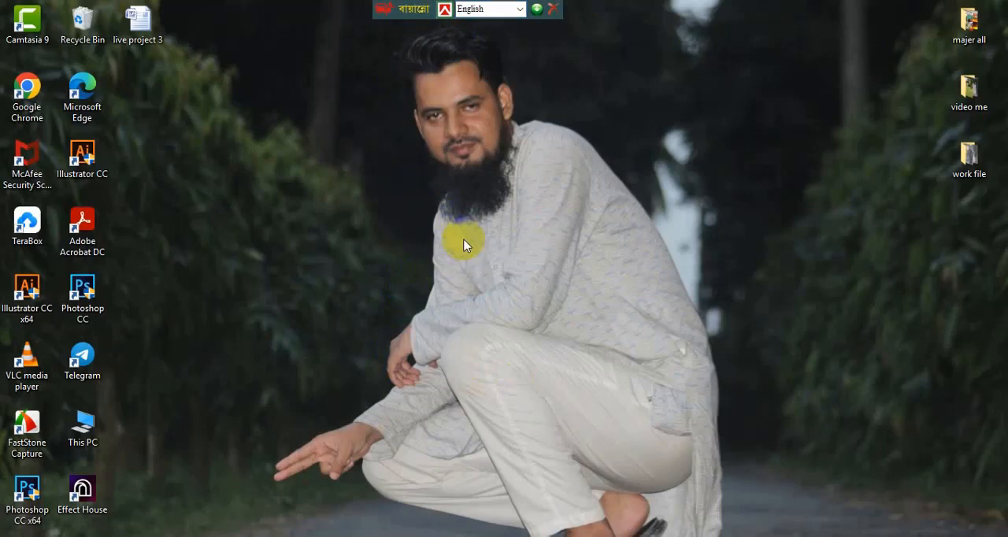
Step: Read the heading of the Word requirements document, checking how many leads are requested
drag(406, 9, 392, 9)
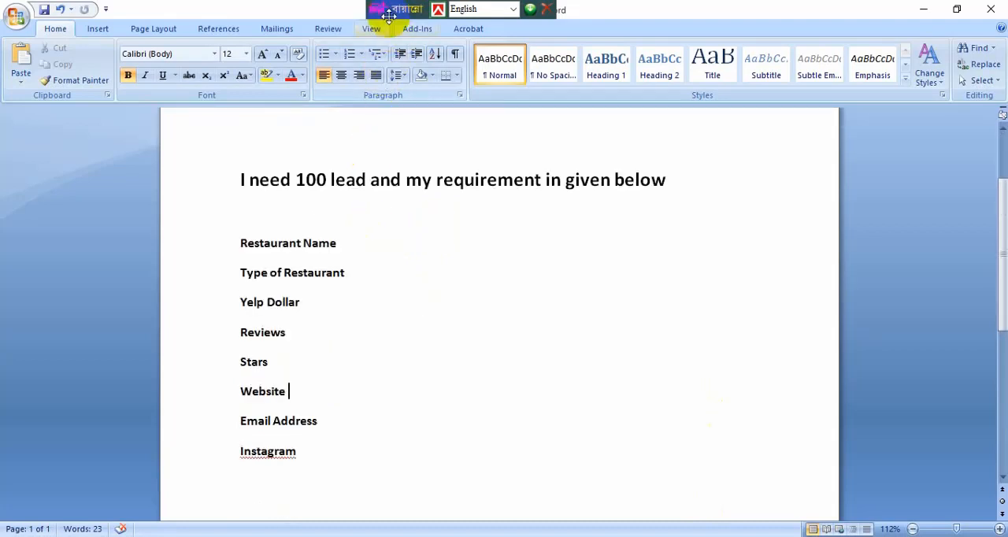
drag(392, 9, 411, 7)
drag(241, 181, 262, 191)
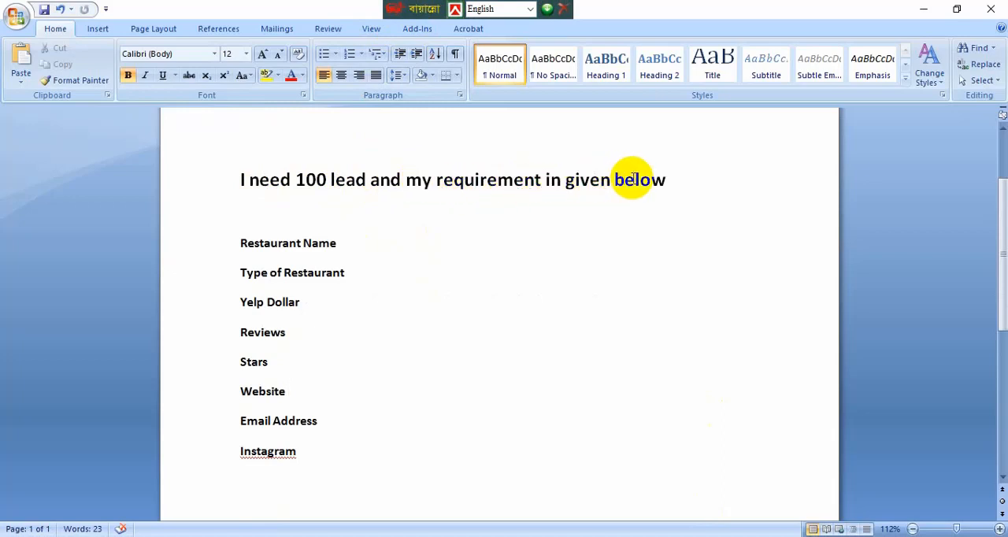
drag(669, 177, 244, 189)
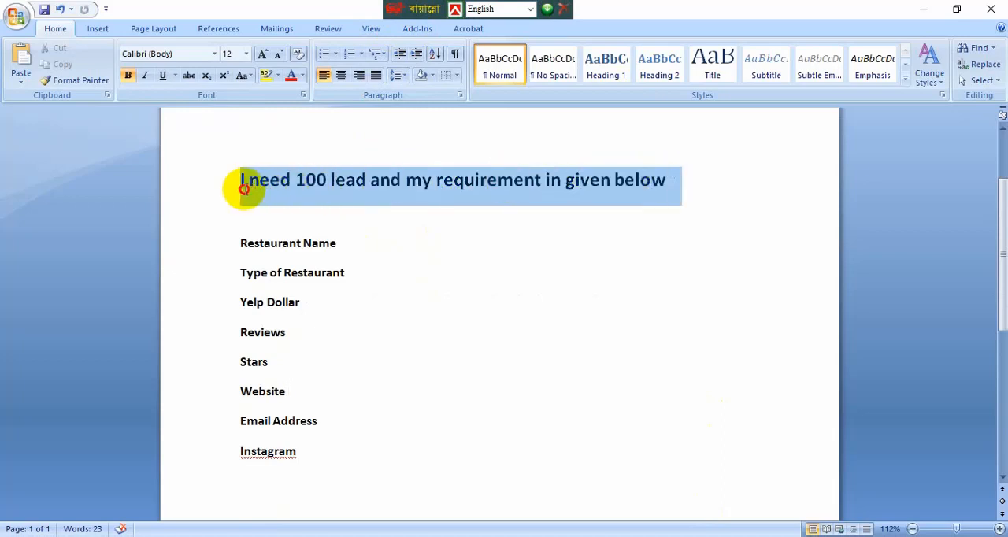
click(288, 203)
double_click(311, 177)
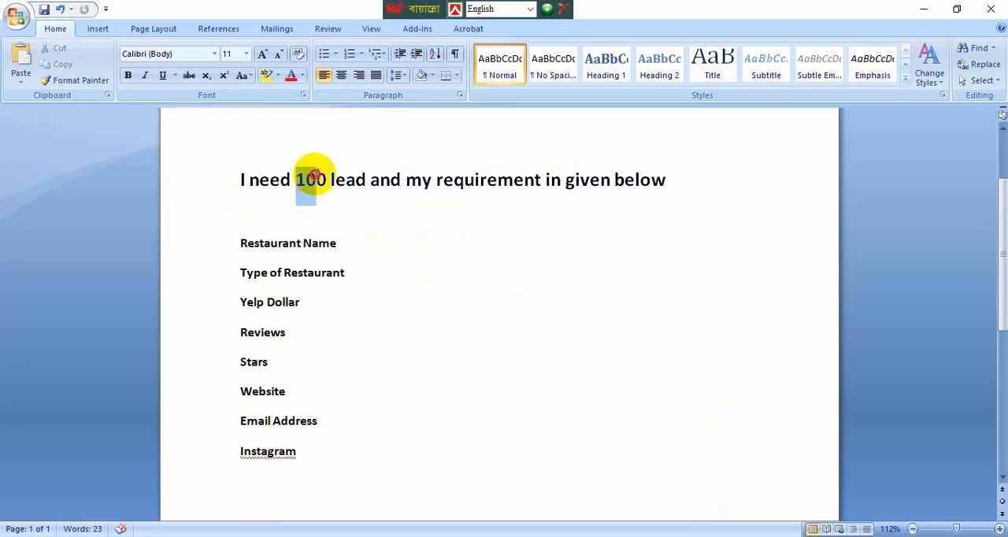
click(382, 230)
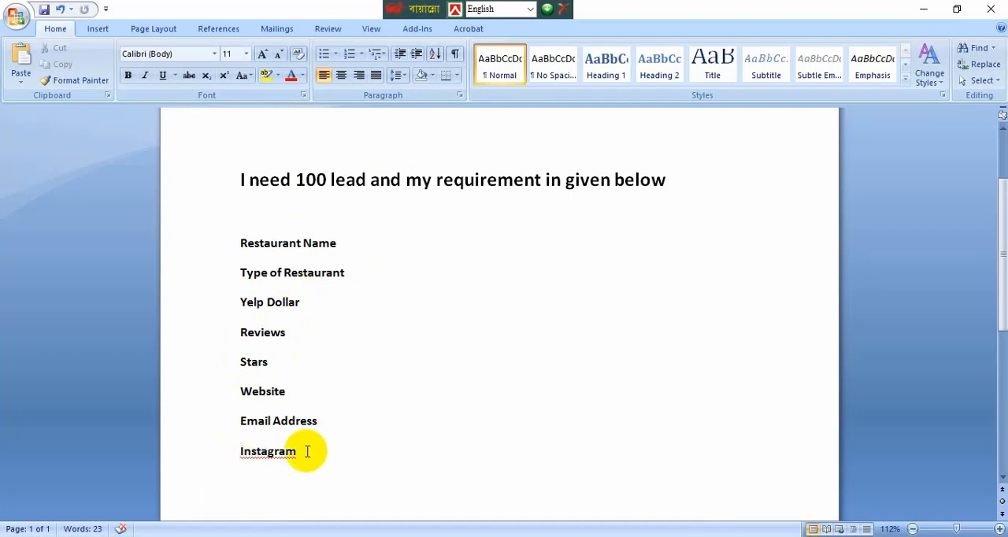
Step: Review the list of required lead fields below the heading, from Restaurant Name to Instagram
drag(306, 452, 234, 254)
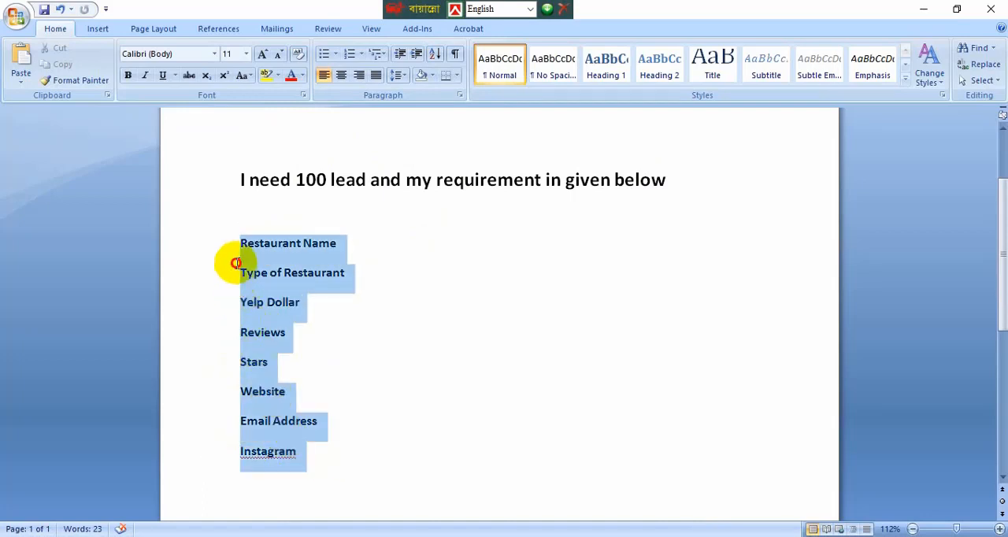
click(396, 349)
drag(312, 461, 226, 257)
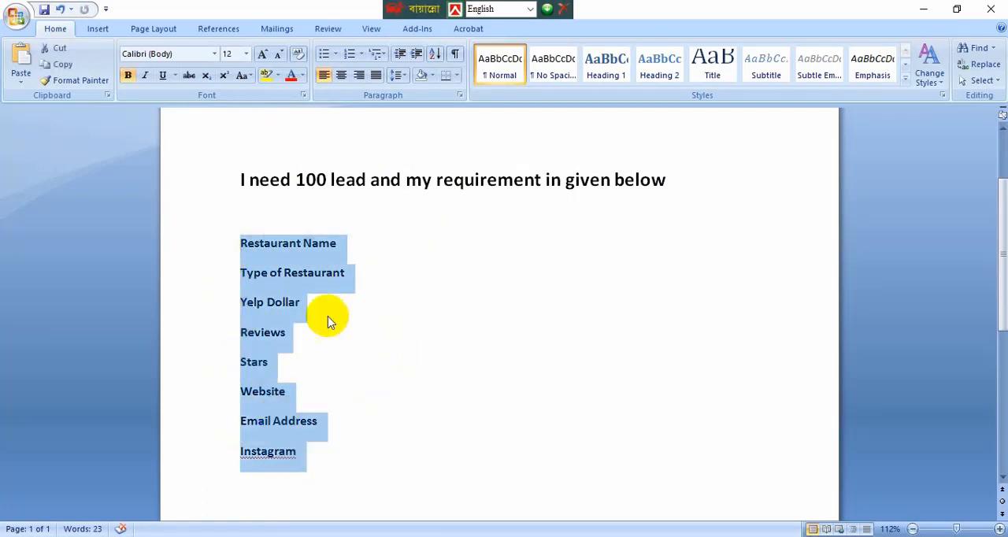
click(373, 364)
drag(320, 459, 248, 252)
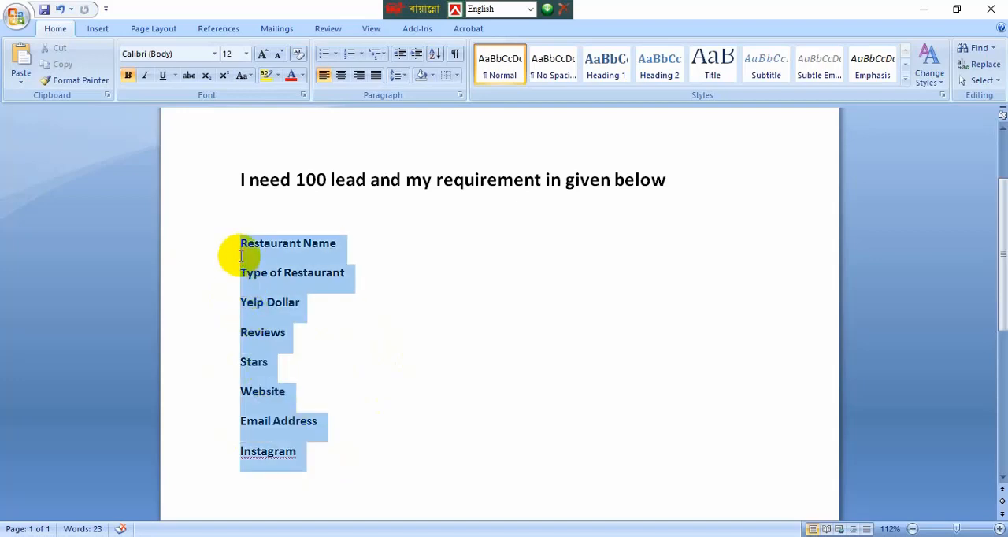
click(360, 389)
drag(303, 459, 231, 249)
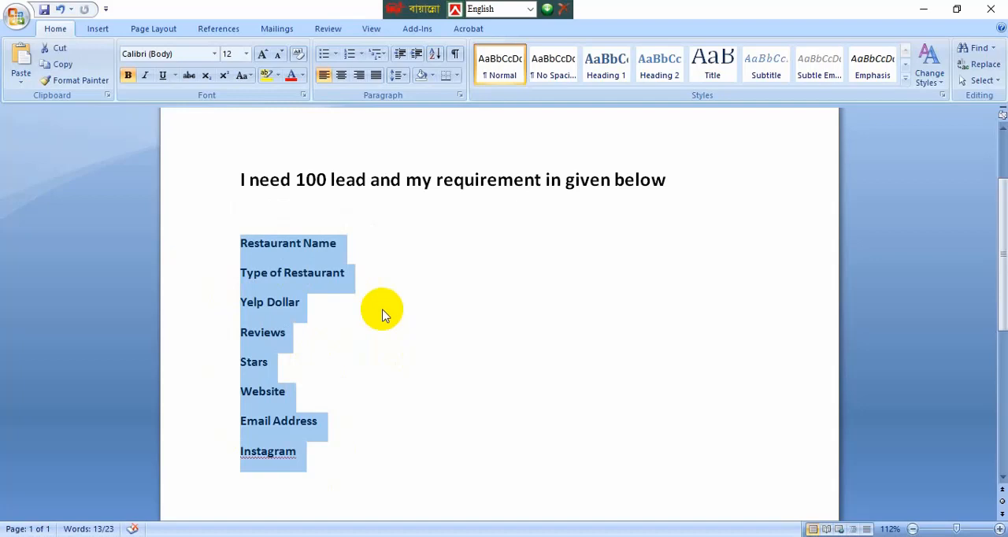
click(314, 457)
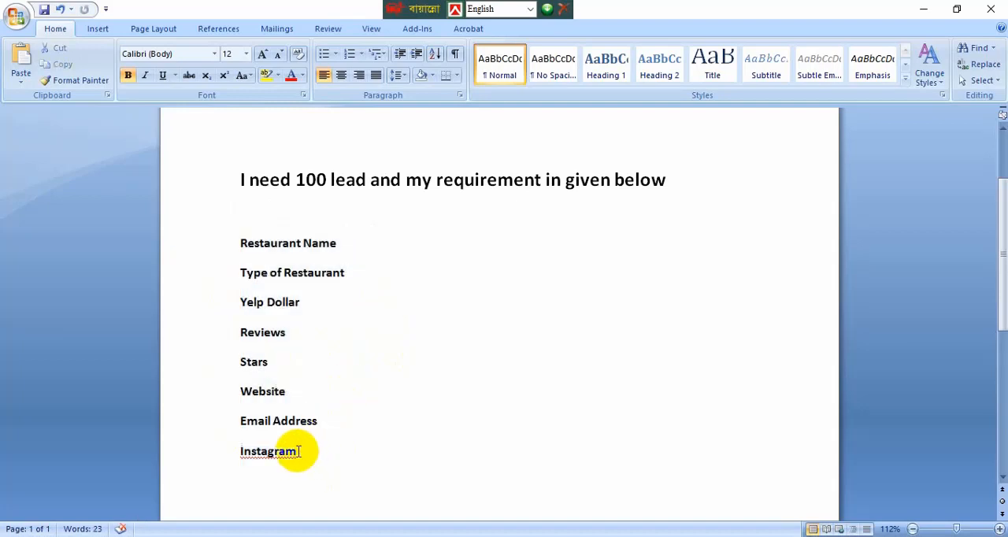
drag(302, 461, 234, 244)
click(341, 389)
drag(322, 452, 233, 268)
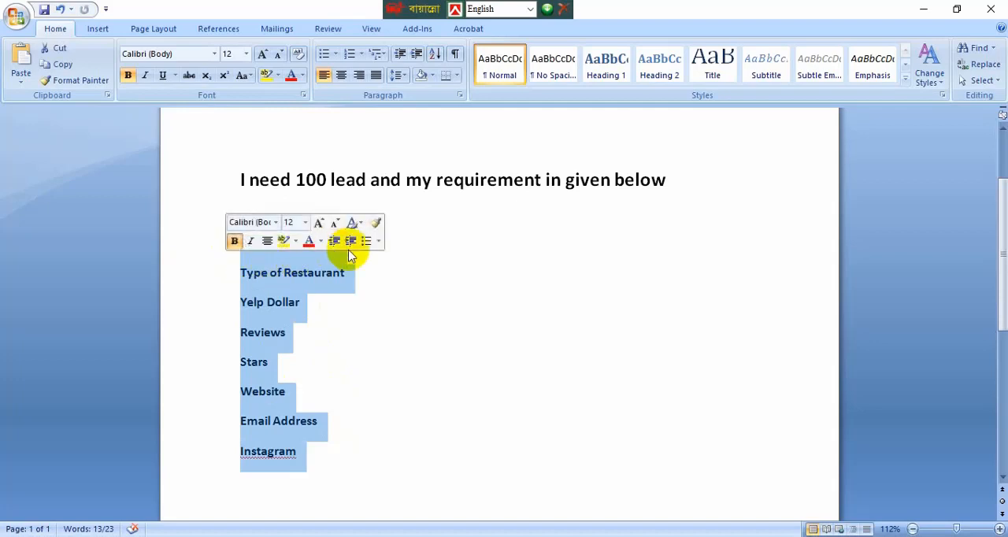
click(365, 334)
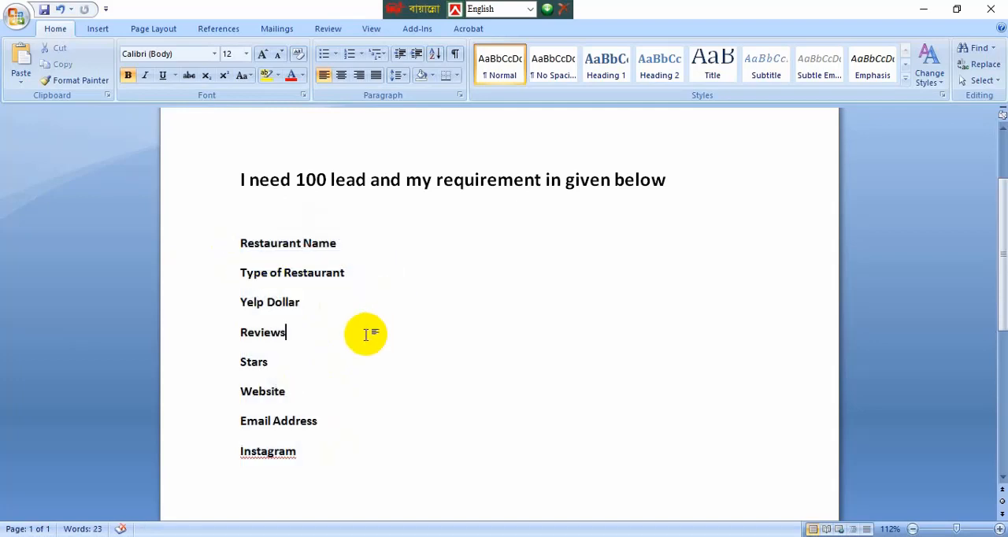
drag(333, 457, 227, 254)
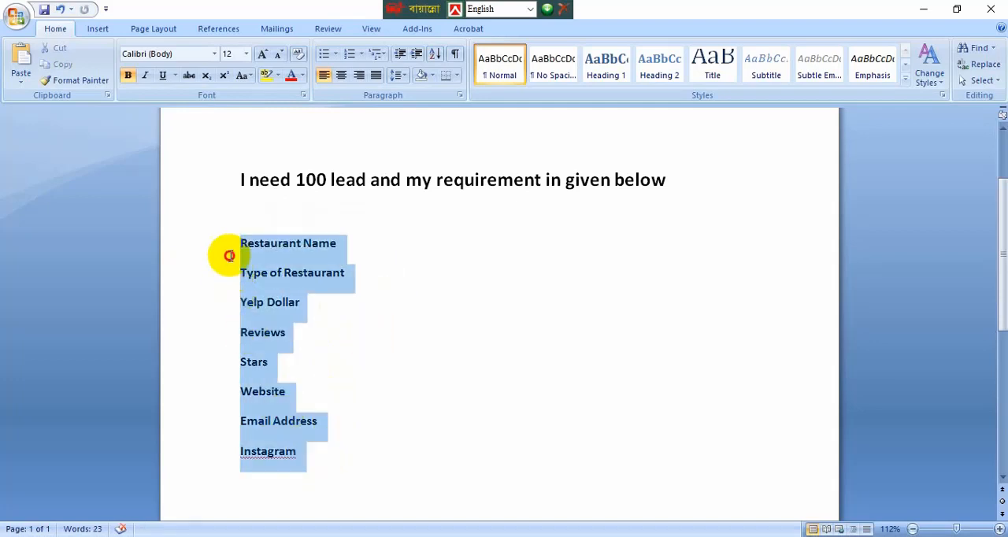
click(402, 347)
drag(331, 460, 216, 248)
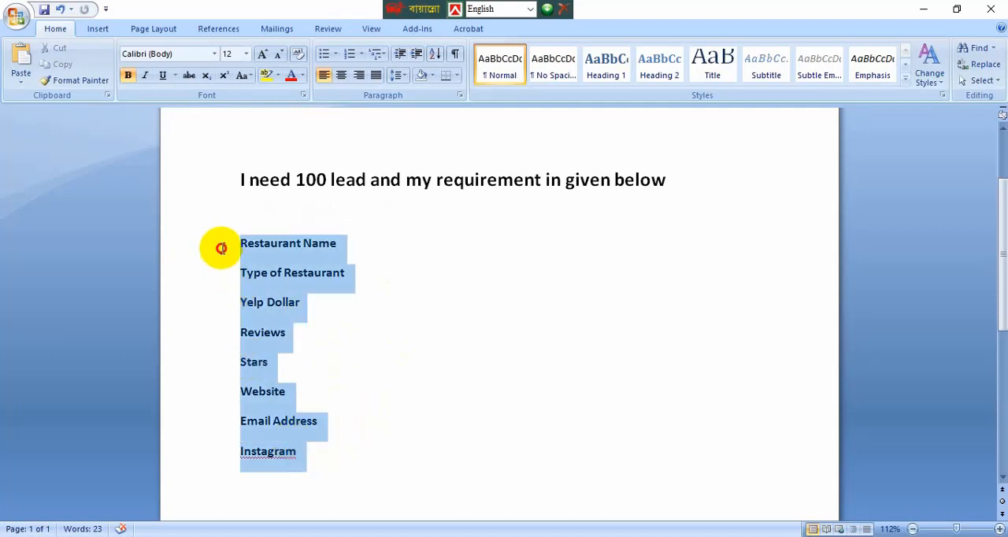
click(399, 362)
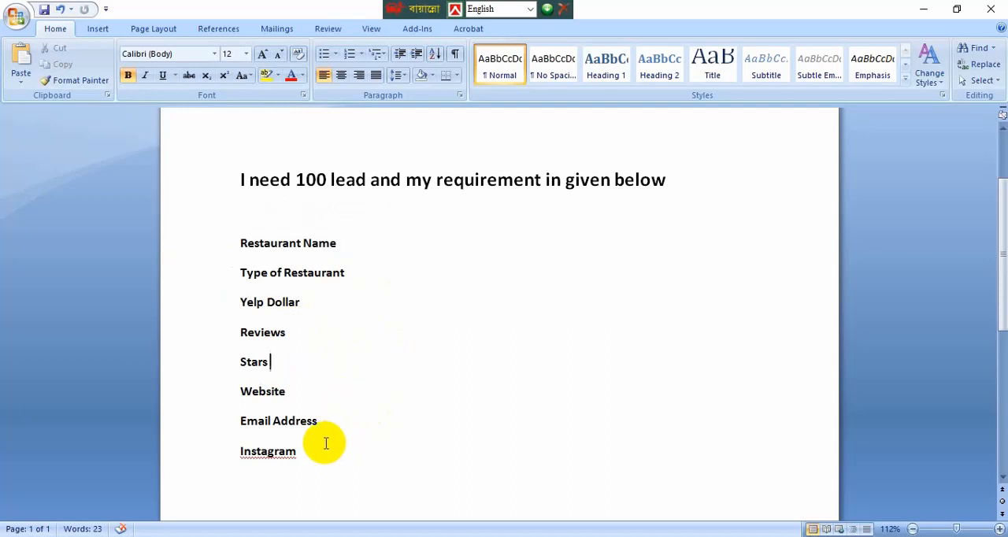
drag(312, 452, 230, 249)
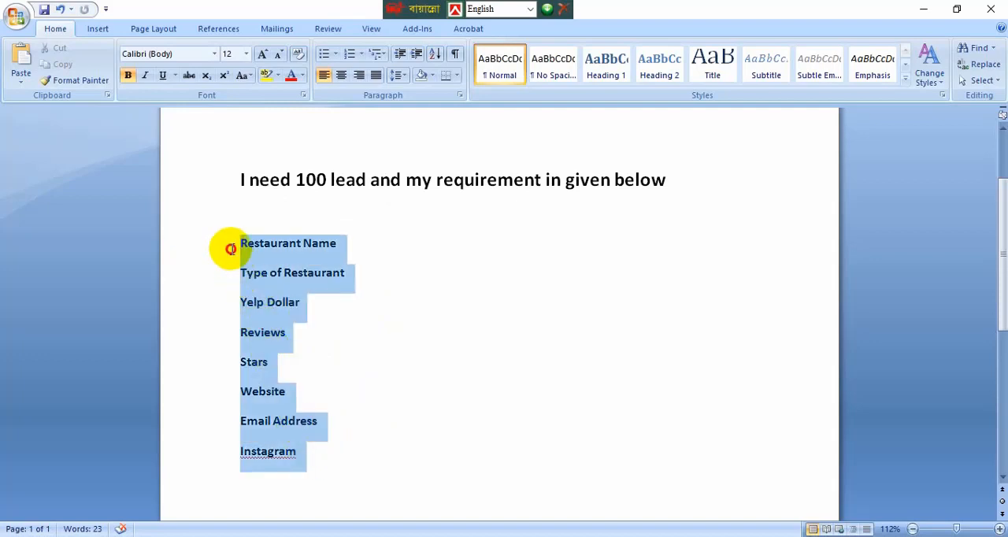
click(340, 325)
drag(321, 461, 230, 245)
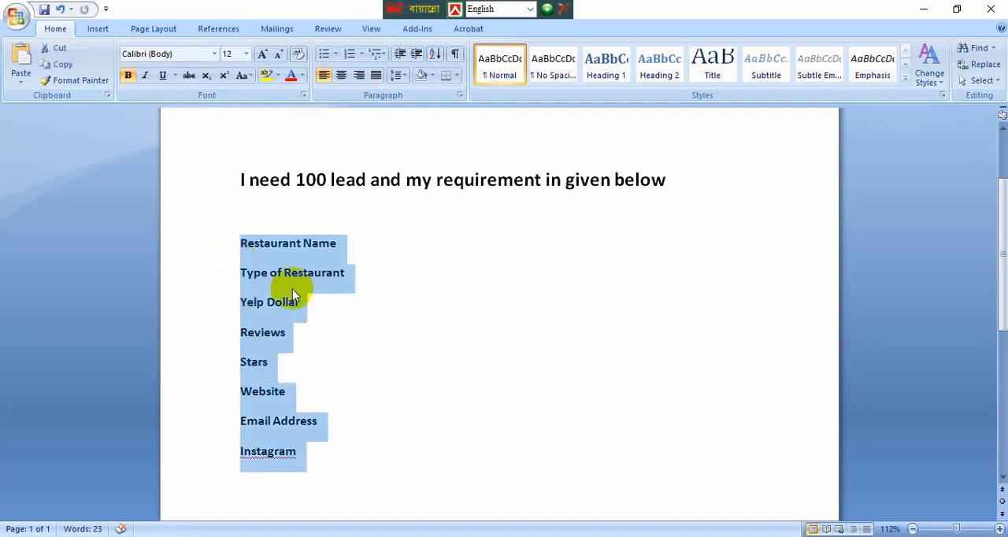
click(391, 362)
drag(333, 461, 223, 249)
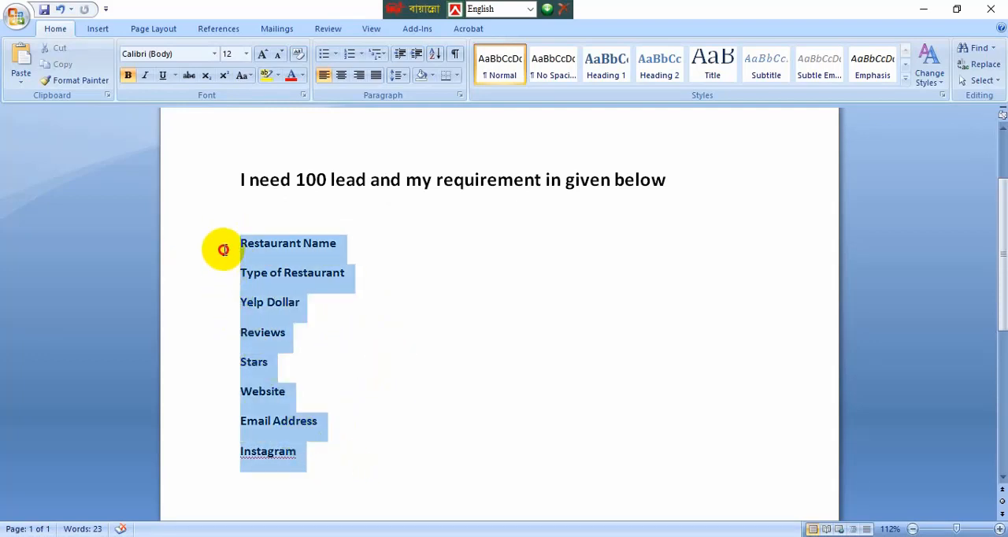
click(381, 386)
drag(337, 463, 206, 253)
click(400, 384)
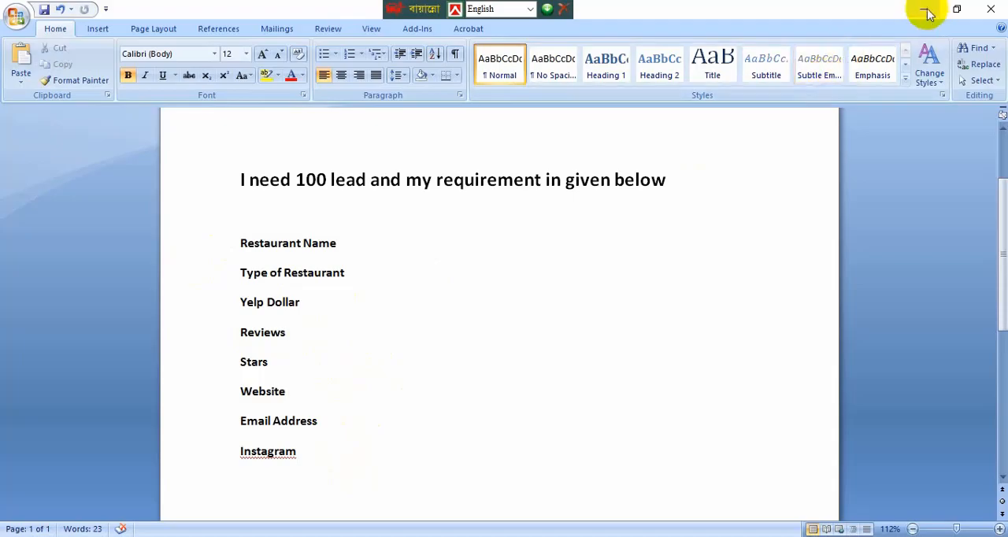
Step: Create a new Microsoft Office Excel Worksheet on the desktop and open it
click(926, 11)
right_click(339, 235)
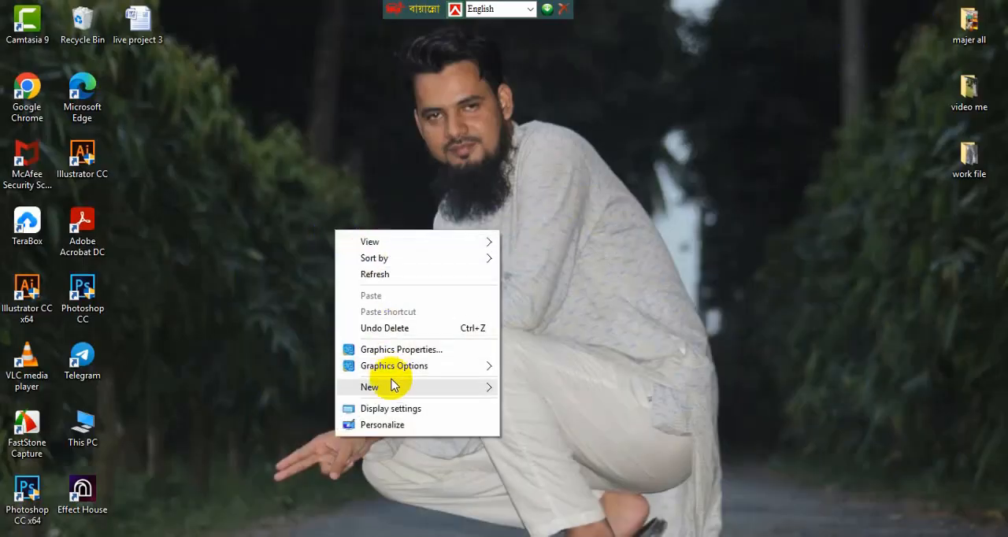
mouse_move(411, 387)
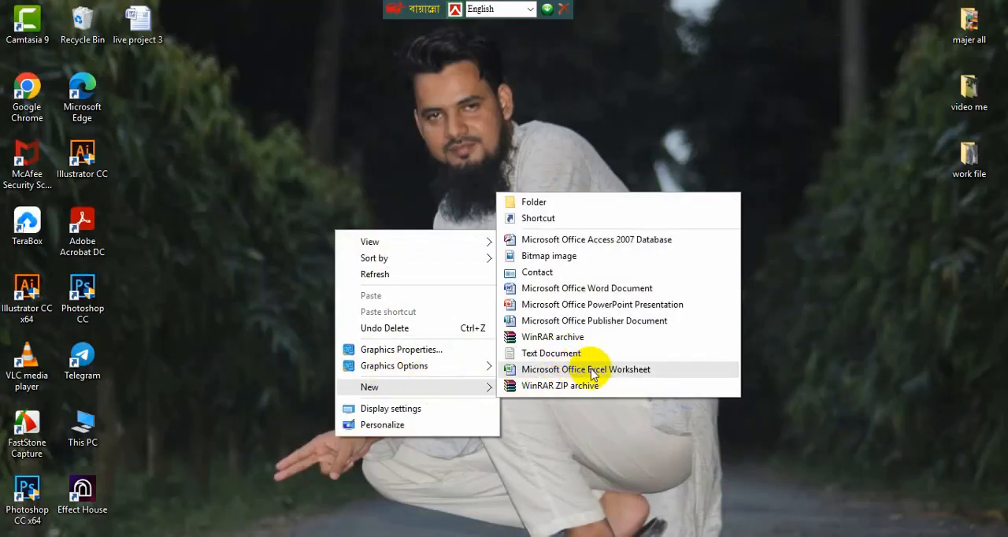
click(602, 370)
click(482, 372)
right_click(383, 253)
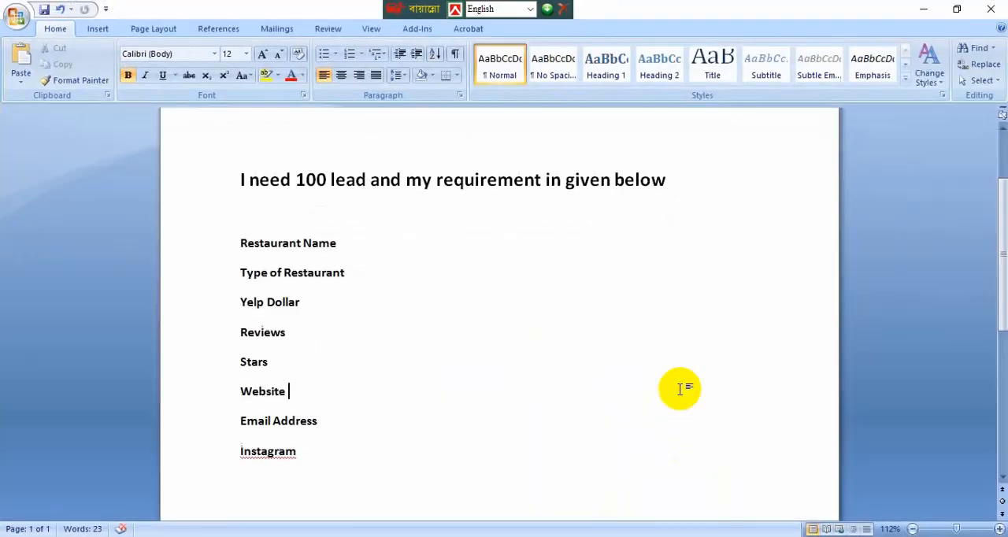
click(447, 286)
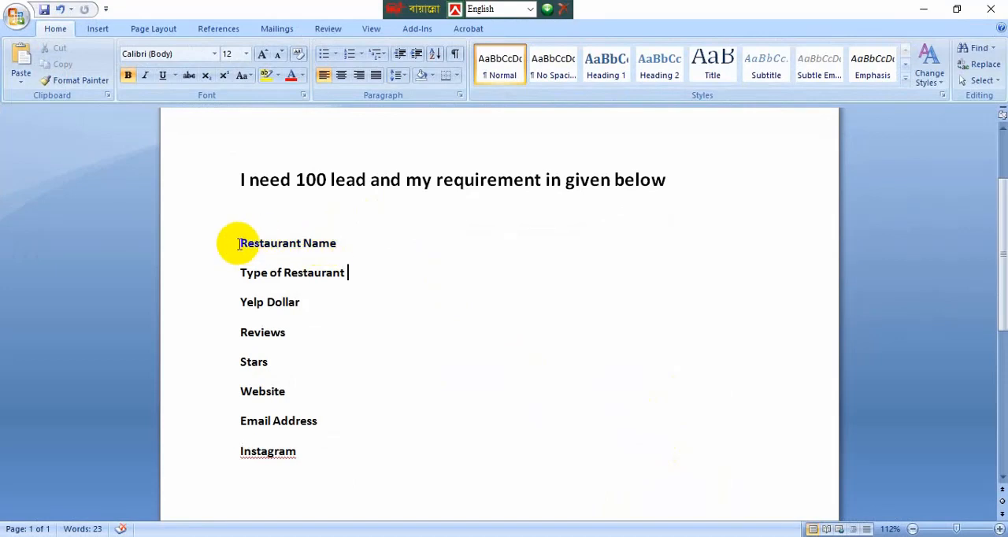
Step: Copy Restaurant Name from the Word requirements list into cell A1 of the Excel worksheet and widen column A to fit it
drag(240, 244, 335, 245)
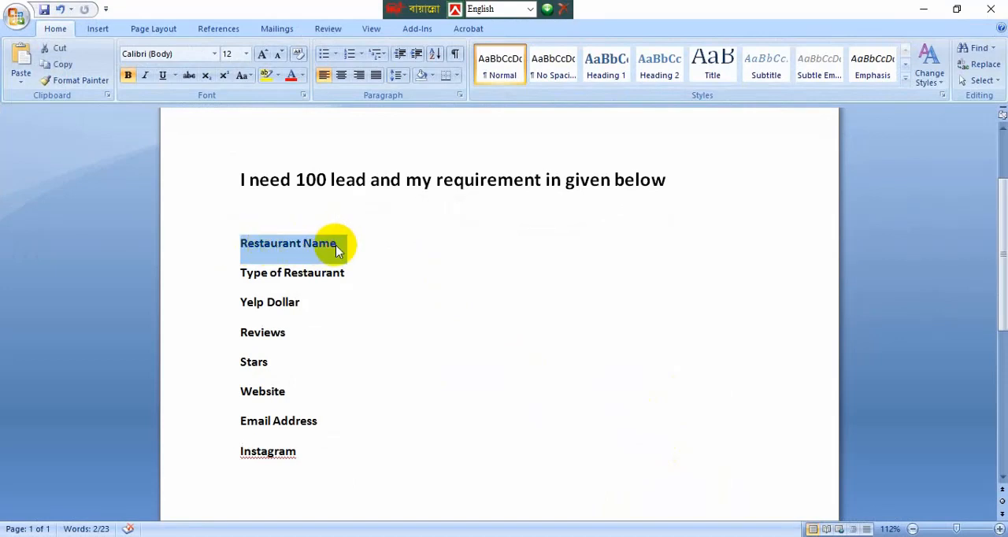
click(922, 9)
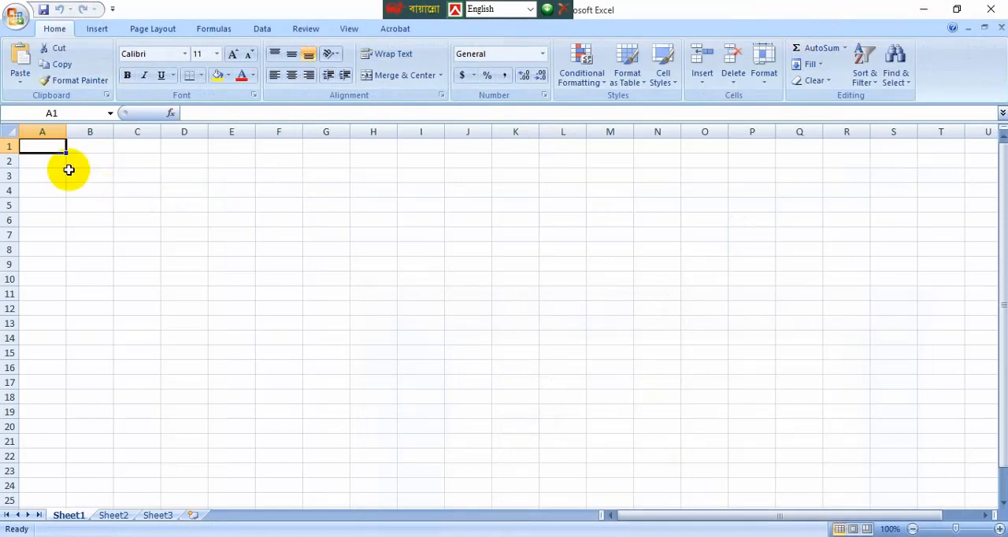
text(Restaurant Name)
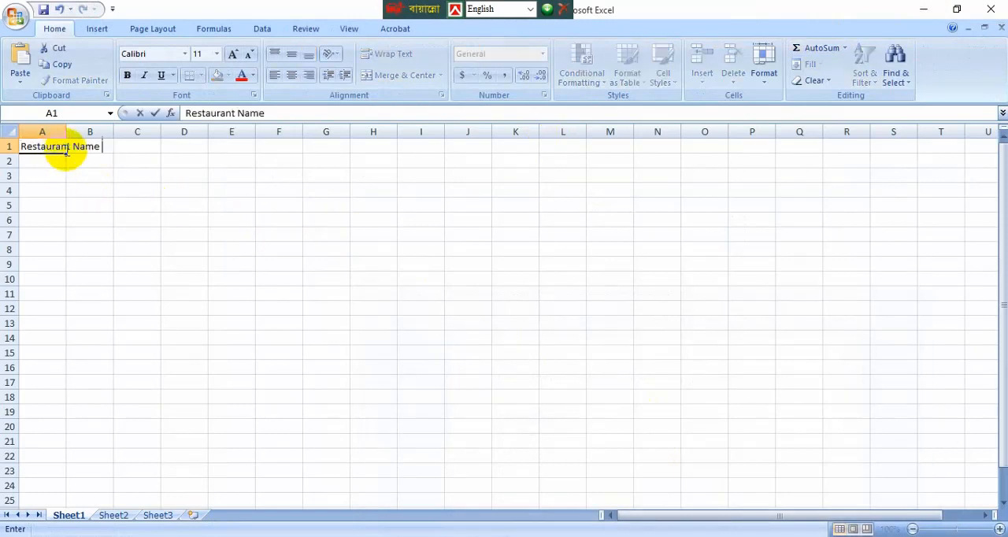
click(66, 128)
drag(66, 129, 132, 136)
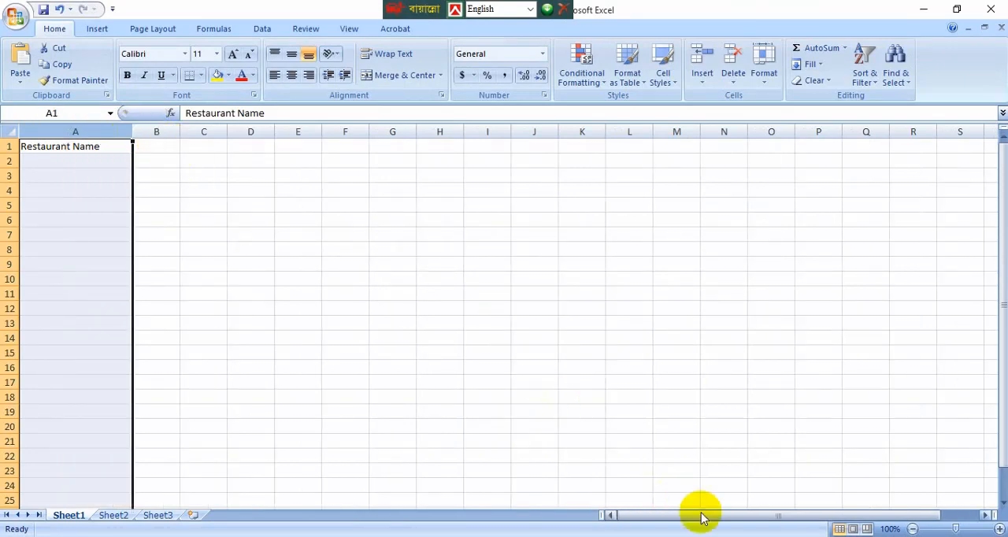
Step: Copy Type of Restaurant from the Word list into cell B1 of the Excel worksheet and widen column B to fit it
click(718, 536)
drag(347, 273, 231, 266)
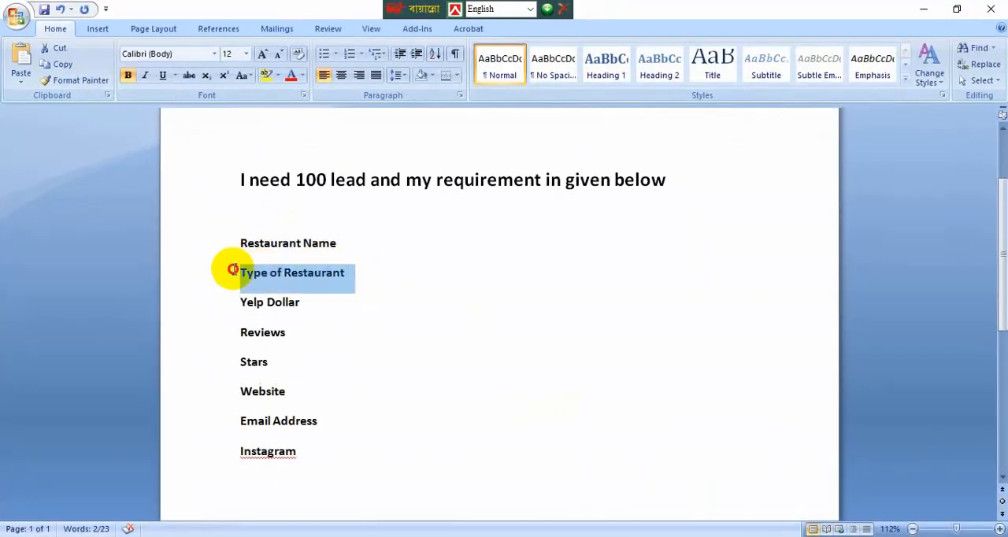
click(923, 9)
click(155, 145)
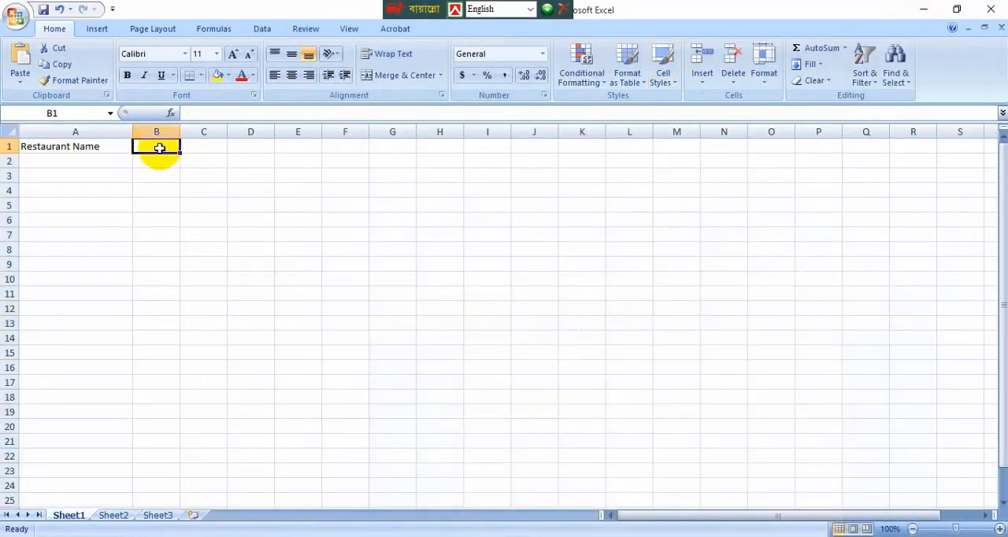
text(Type of Restaurant)
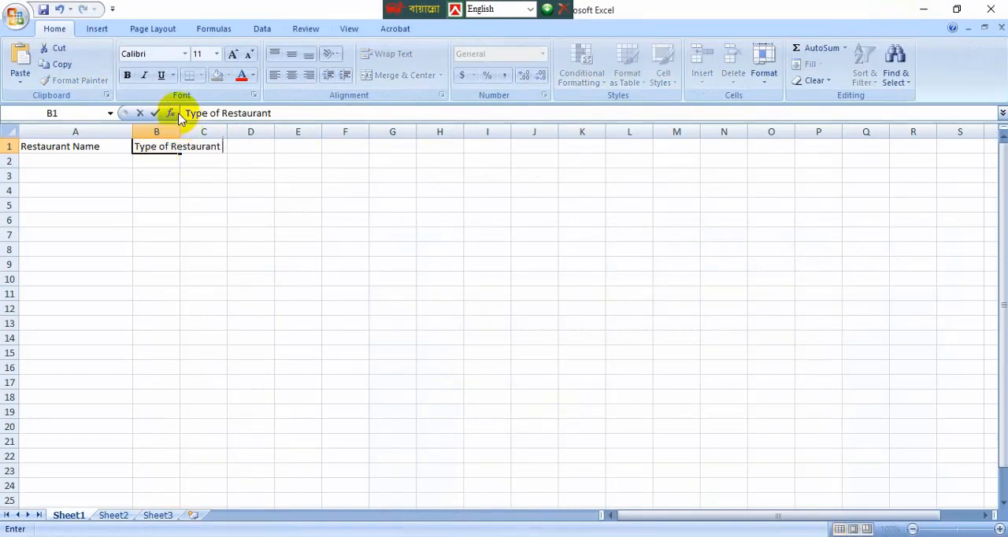
click(174, 131)
drag(180, 132, 276, 131)
Step: Copy Yelp Dollar from the Word list into cell C1 of the Excel worksheet and widen column C to about 19.86
click(603, 536)
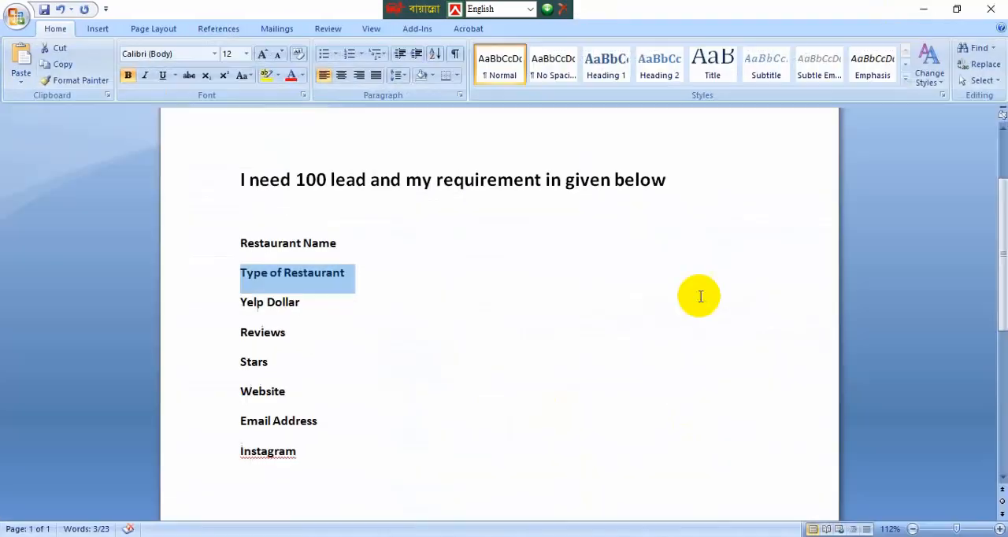
drag(315, 303, 241, 302)
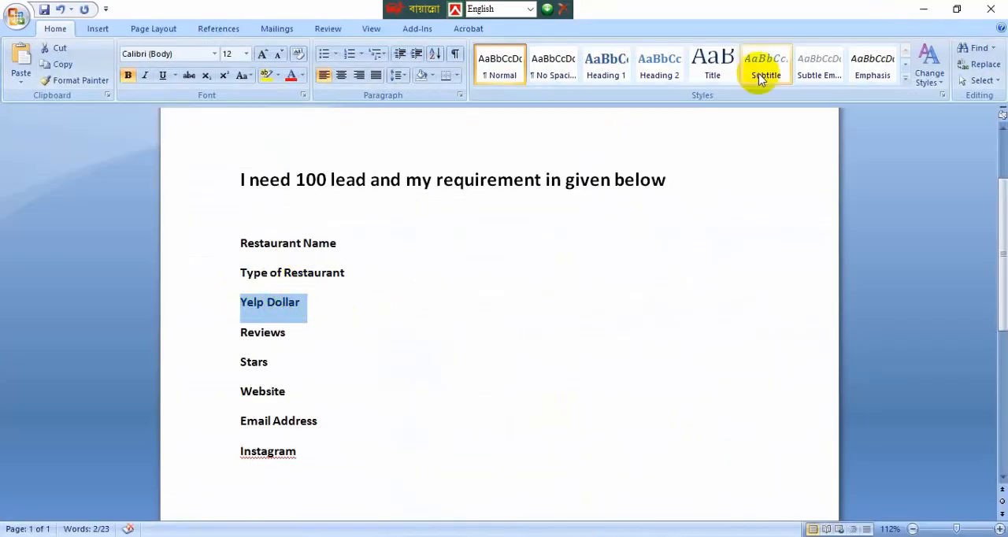
click(923, 9)
click(298, 148)
text(Yelp Dollar)
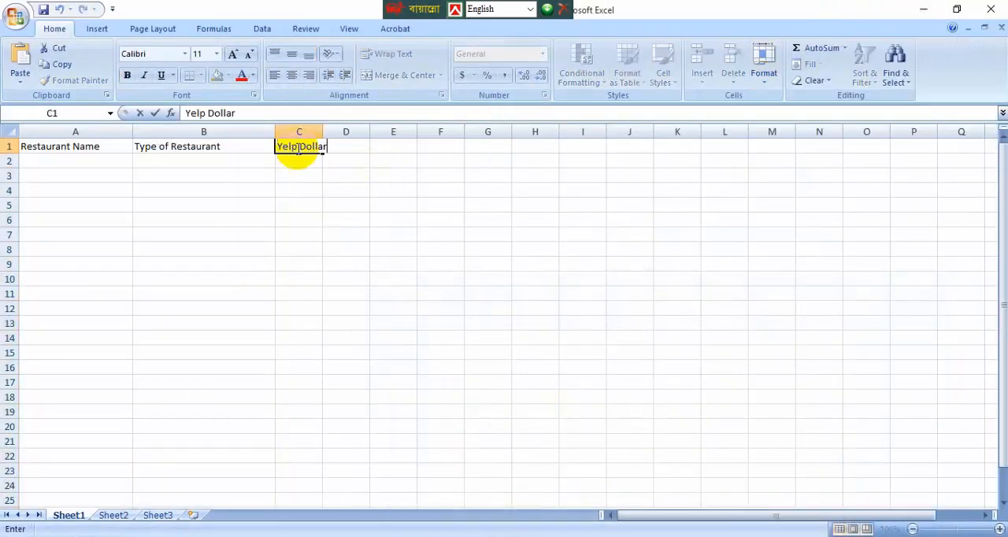
click(342, 231)
drag(325, 131, 381, 131)
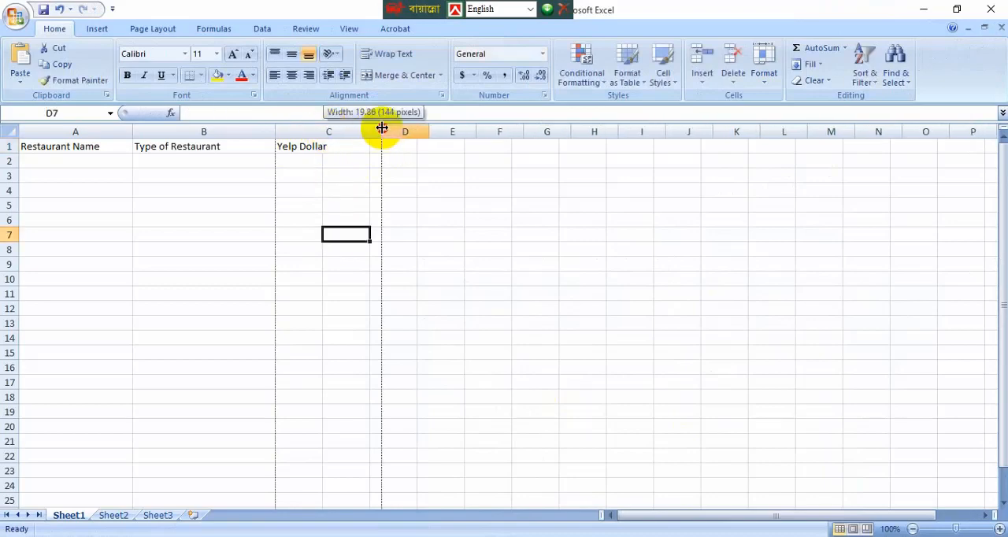
Step: Copy Reviews from the Word requirements list into cell D1 of the Excel worksheet and widen column D
click(603, 535)
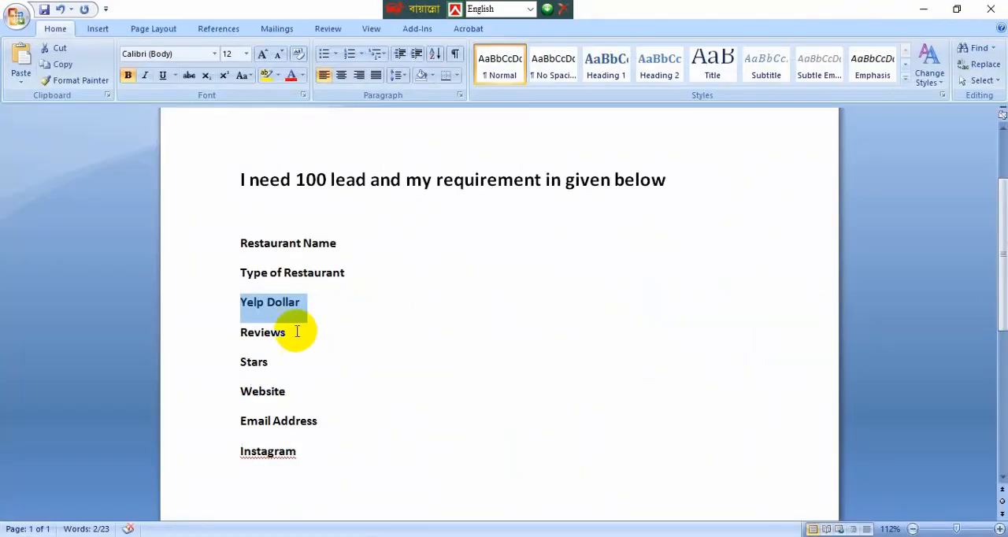
drag(293, 331, 246, 337)
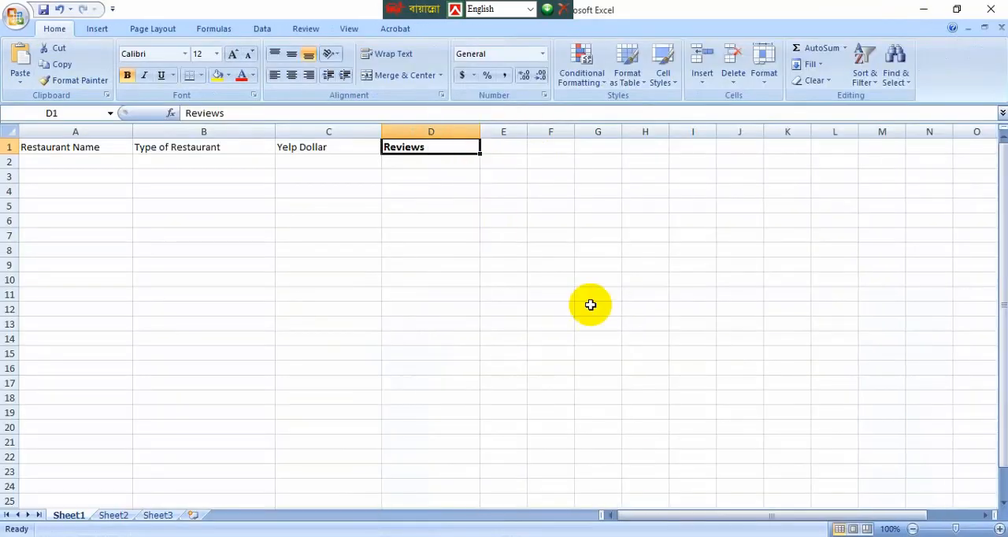
Step: Copy Stars from the Word requirements list into cell E1 of the Excel worksheet
key(alt+Tab)
click(304, 345)
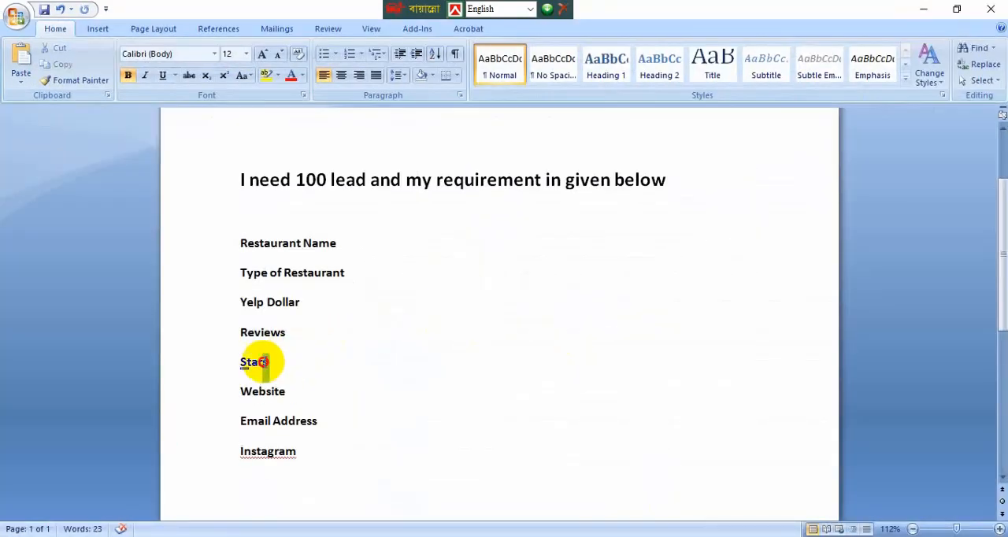
drag(255, 360, 236, 361)
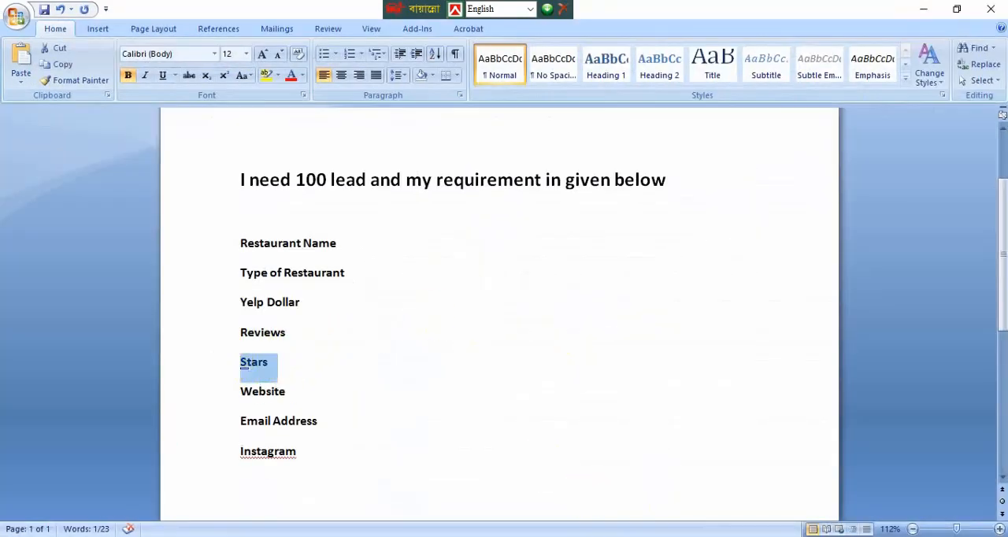
key(ctrl+c)
key(alt+Tab)
click(502, 147)
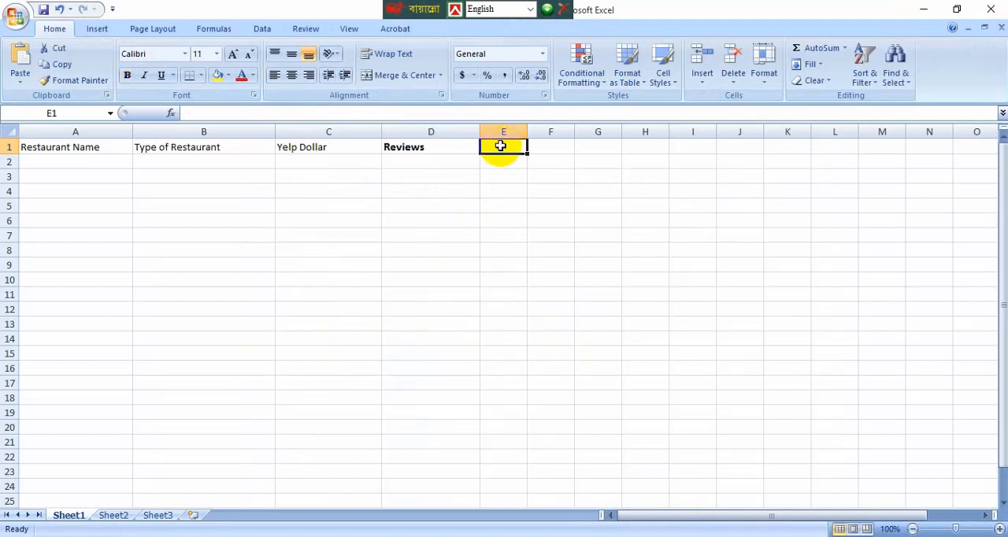
key(ctrl+v)
Step: Copy Website from the Word requirements list into cell F1 of the Excel worksheet and widen columns F, E and D
click(924, 8)
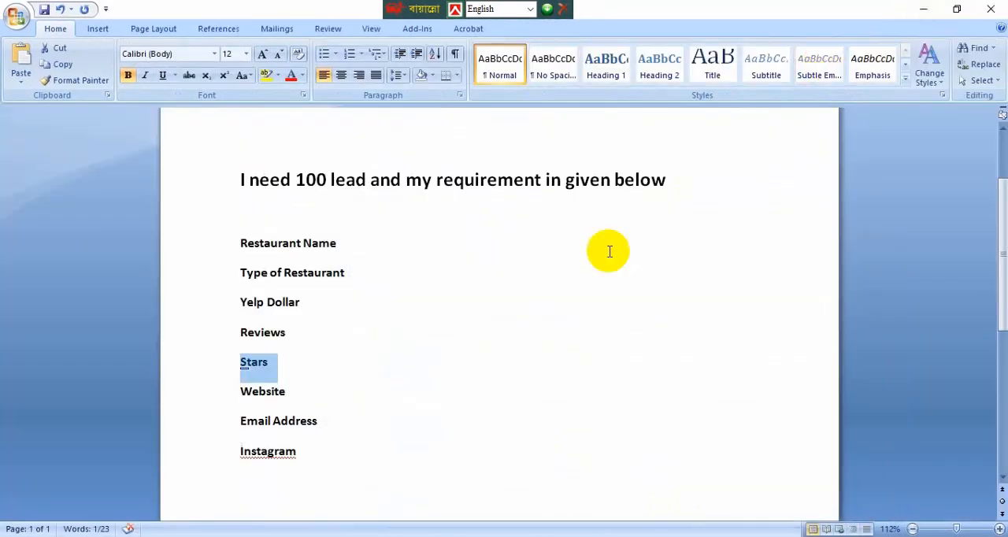
drag(297, 388, 255, 389)
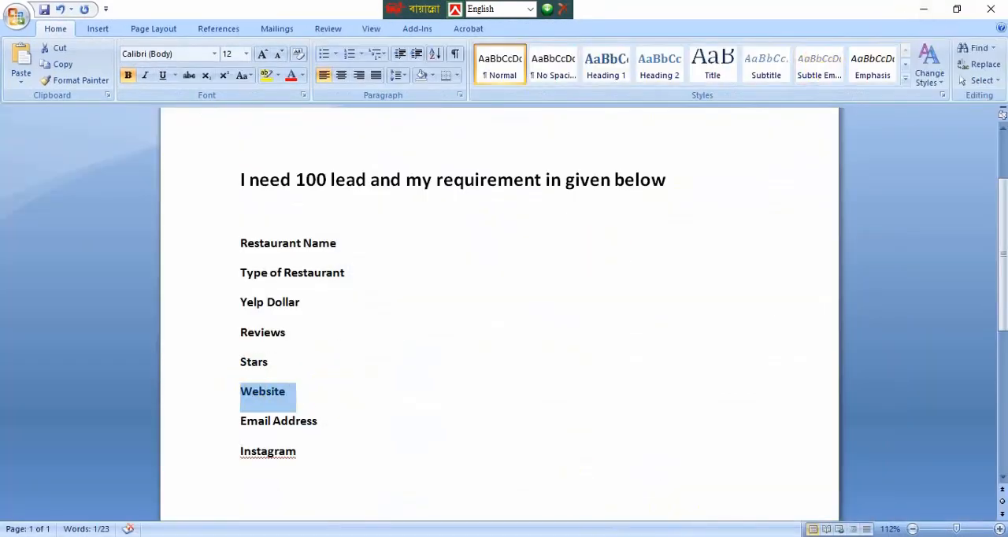
click(708, 520)
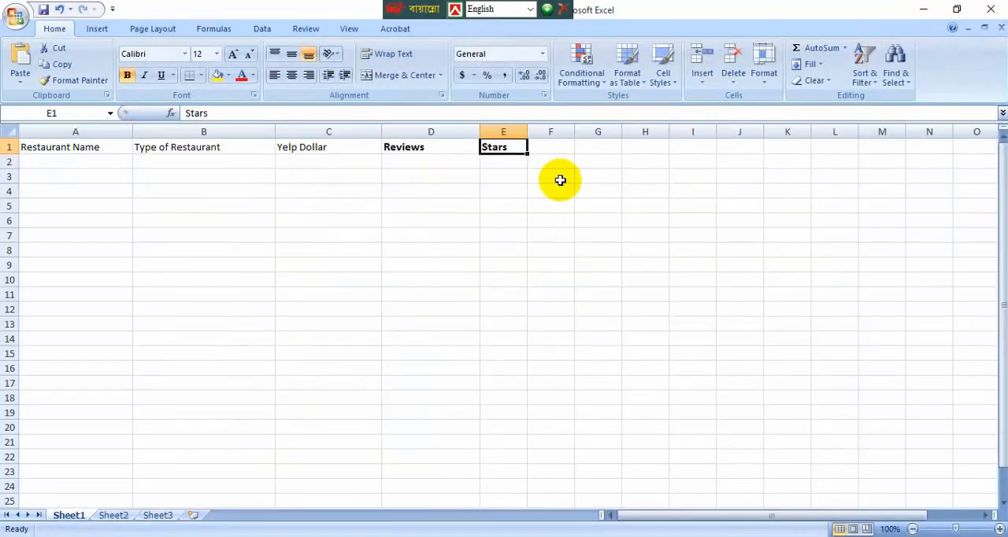
click(554, 148)
drag(575, 129, 595, 128)
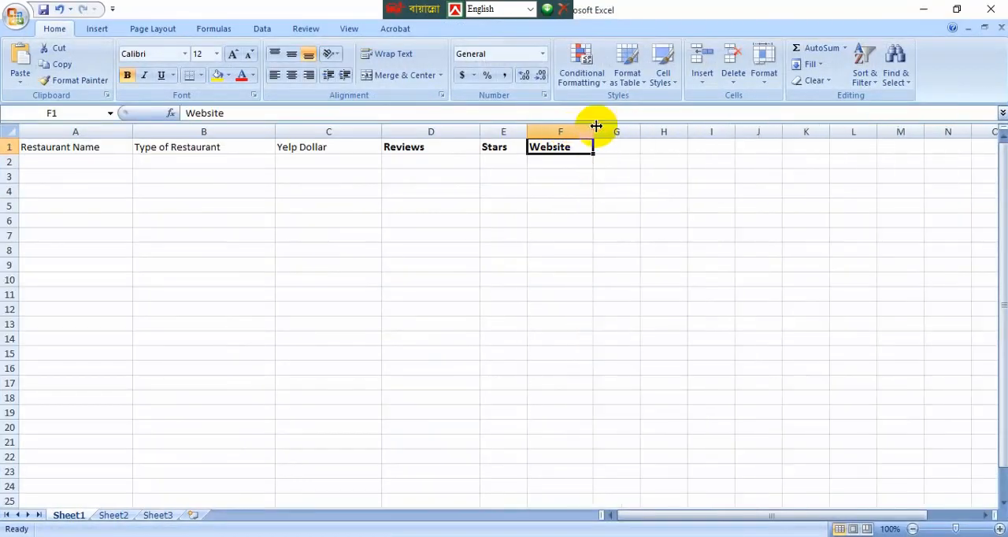
drag(527, 129, 559, 127)
drag(481, 130, 499, 130)
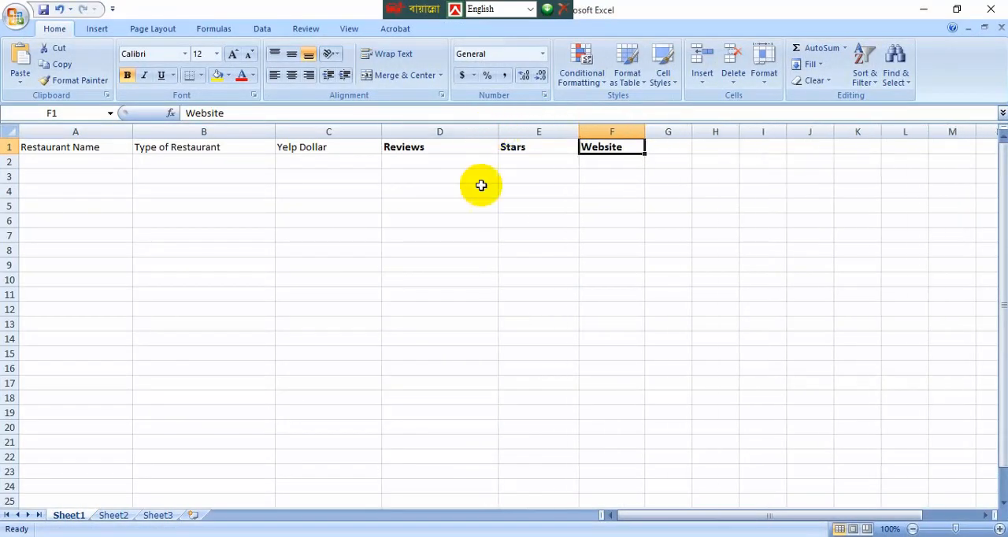
Step: Copy Email Address from the Word requirements list into cell G1 of the Excel worksheet and widen column G to fit it
click(598, 536)
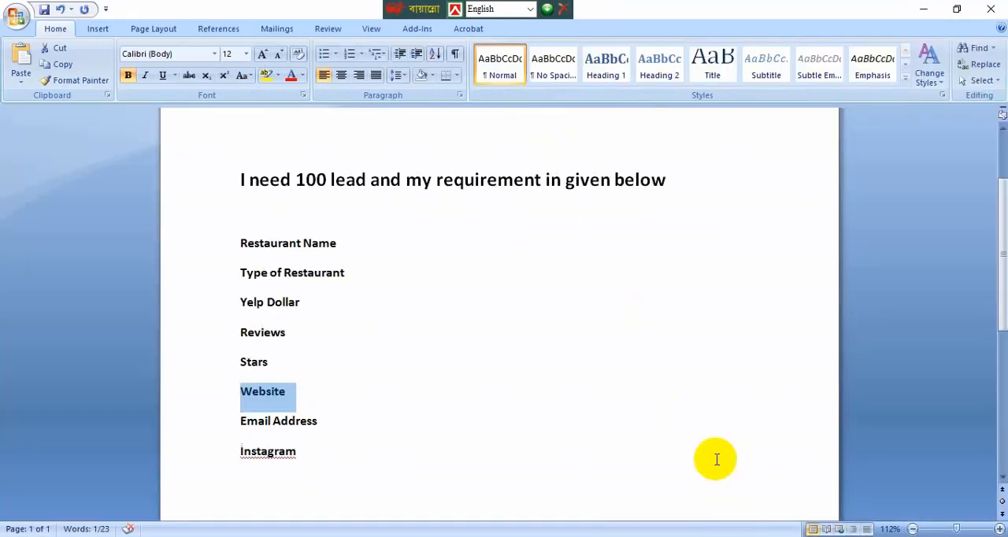
drag(317, 421, 251, 416)
click(325, 411)
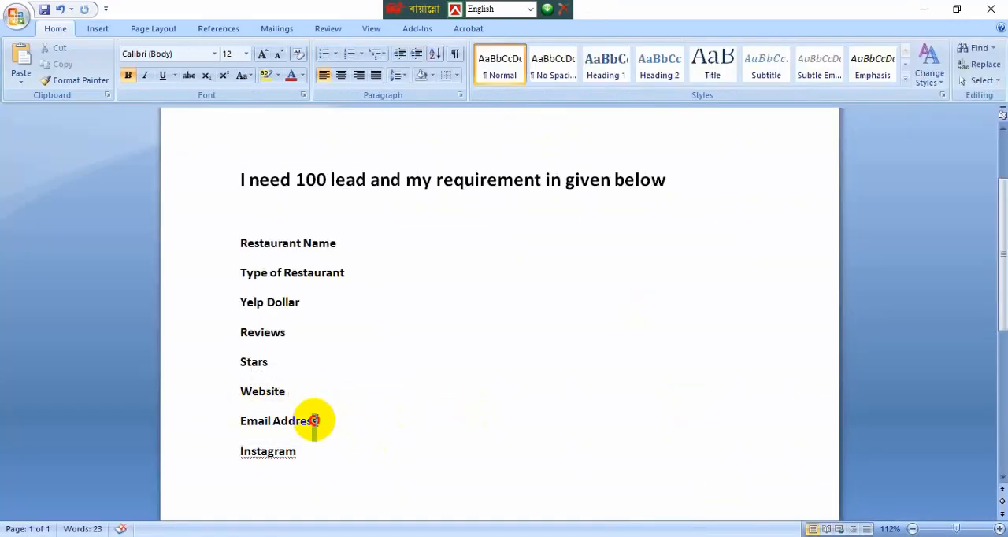
drag(313, 418, 241, 416)
click(598, 536)
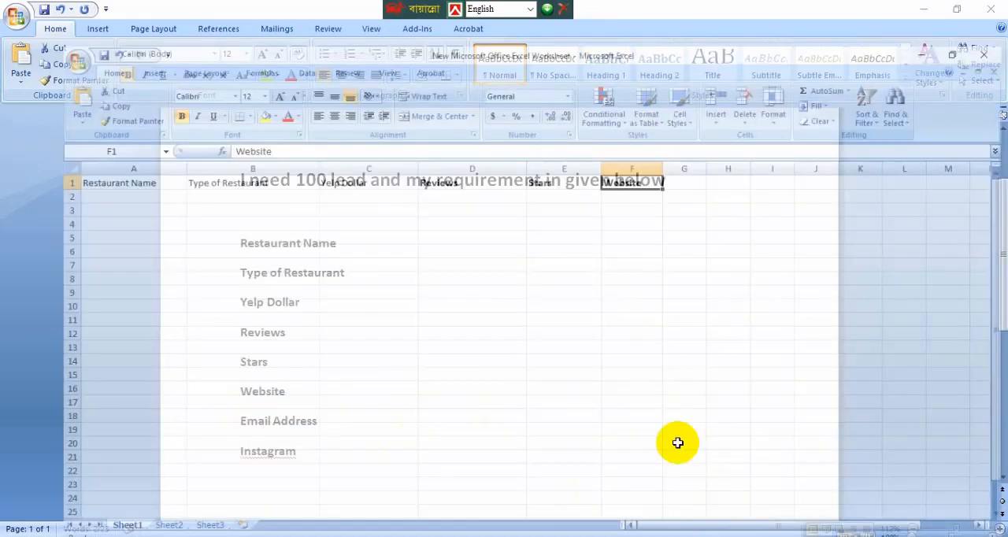
click(668, 147)
key(ctrl+v)
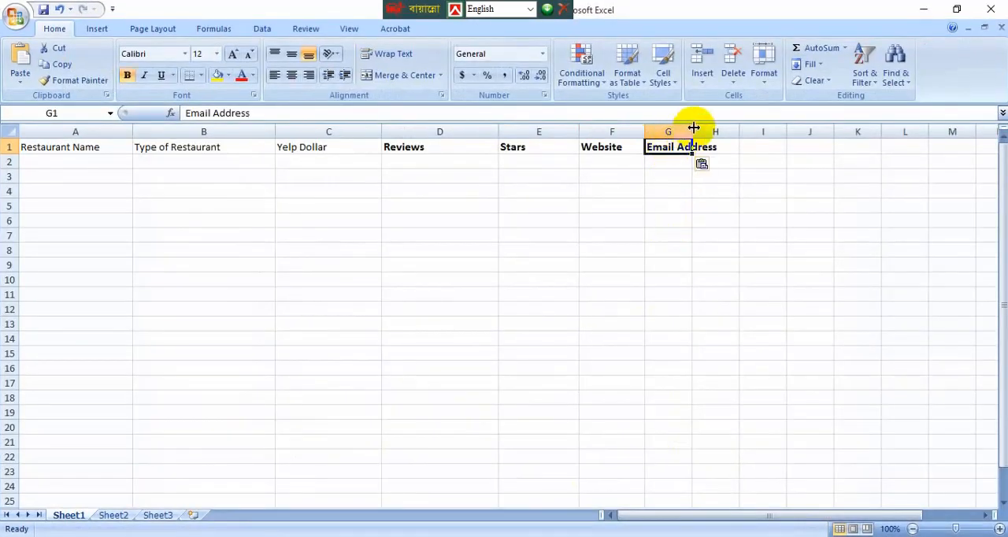
drag(694, 128, 739, 130)
Step: Copy Instagram from the Word requirements list into cell H1 of the Excel worksheet and widen column H
click(715, 536)
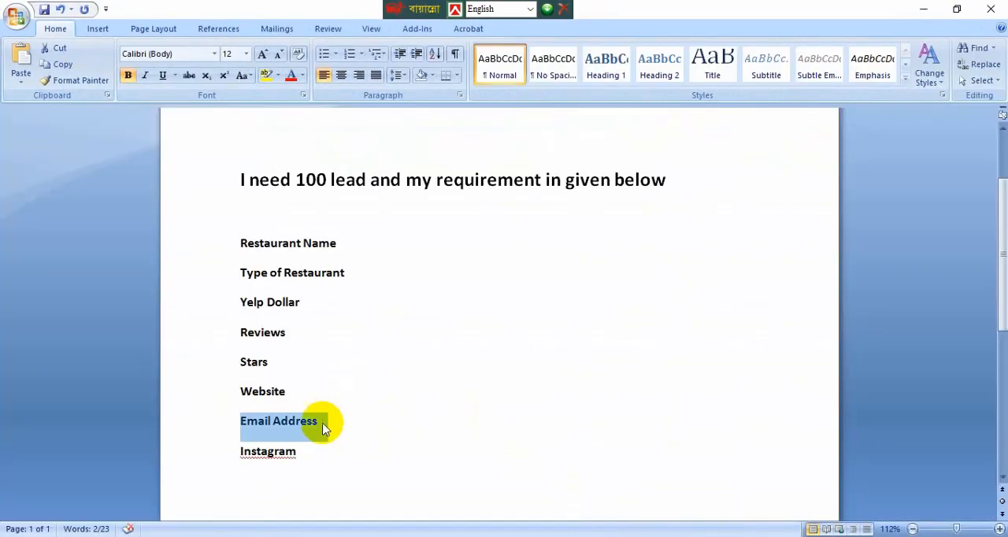
drag(299, 450, 242, 452)
key(alt+Tab)
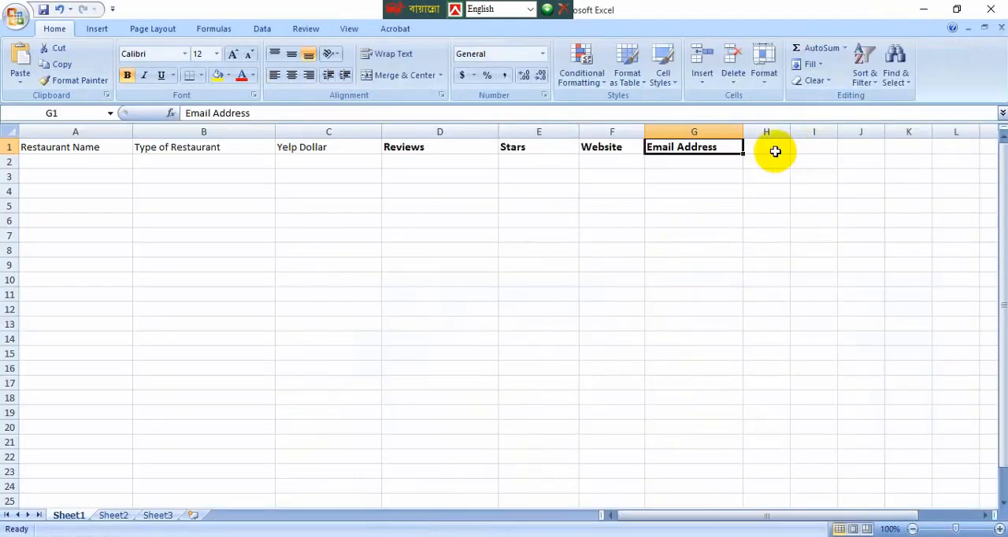
click(776, 151)
key(ctrl+v)
drag(789, 130, 837, 130)
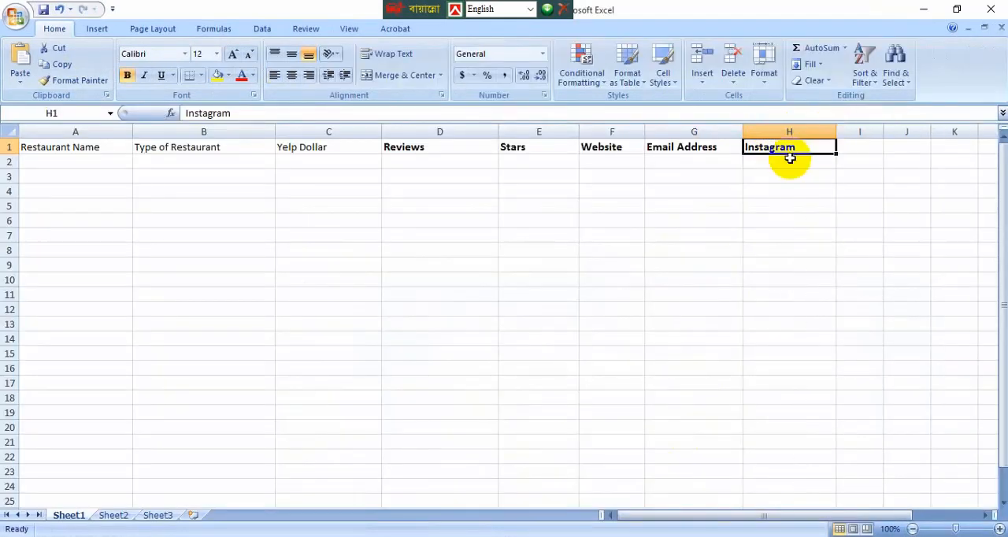
Step: Widen the Email Address, Website and Stars columns further to leave room for the lead data
drag(742, 130, 787, 129)
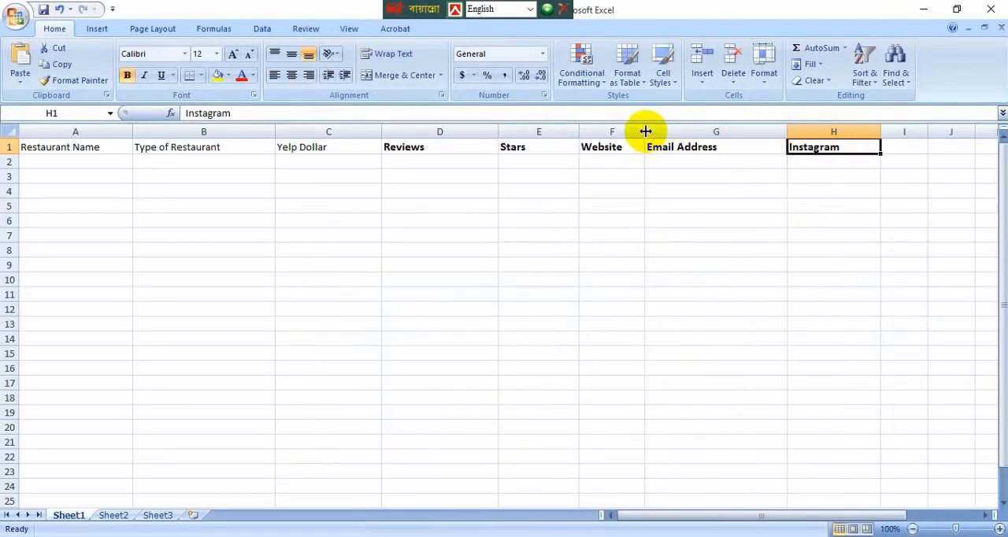
drag(645, 131, 677, 131)
drag(579, 131, 601, 131)
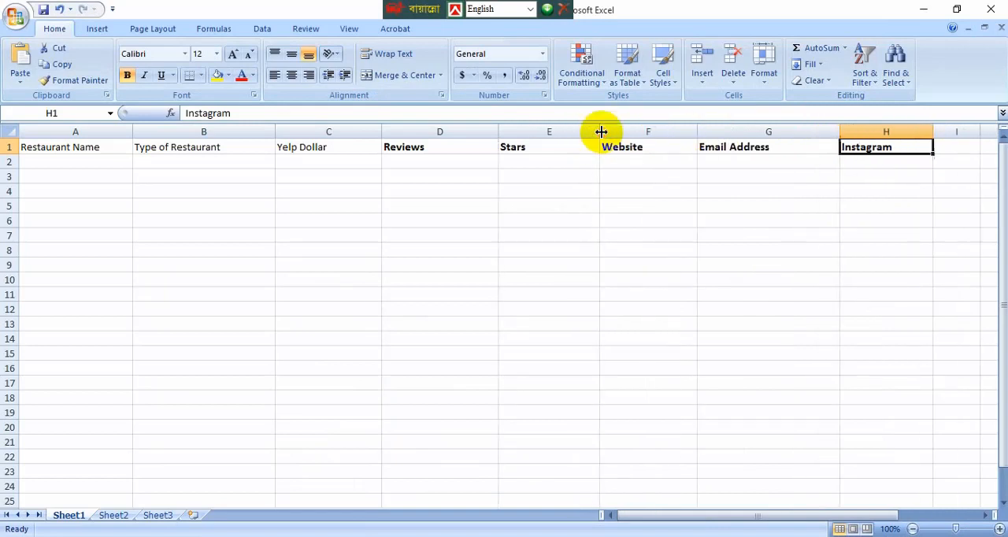
click(685, 315)
Step: Fill the header cells A1 to H1 with the standard light green colour
drag(83, 149, 874, 152)
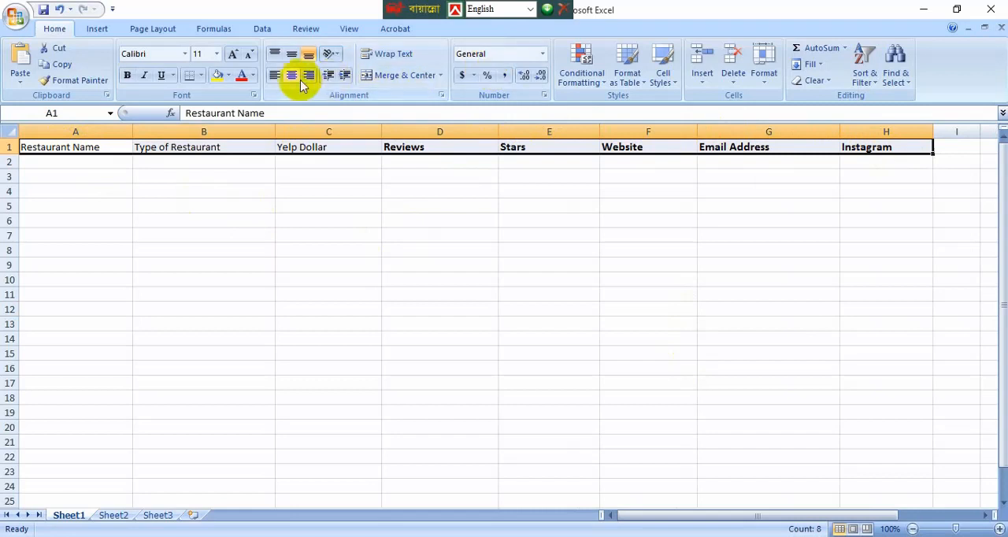
click(227, 75)
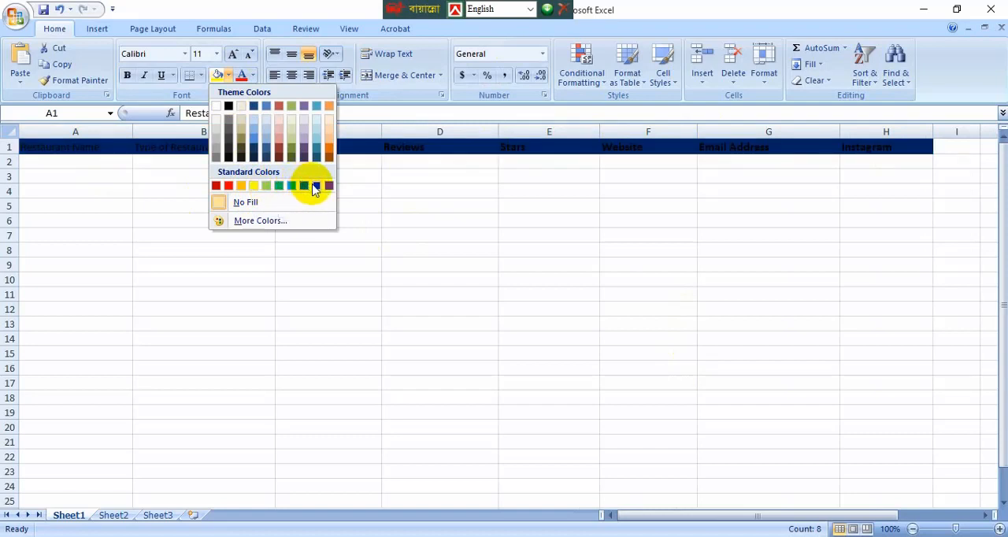
click(267, 186)
click(228, 277)
click(268, 307)
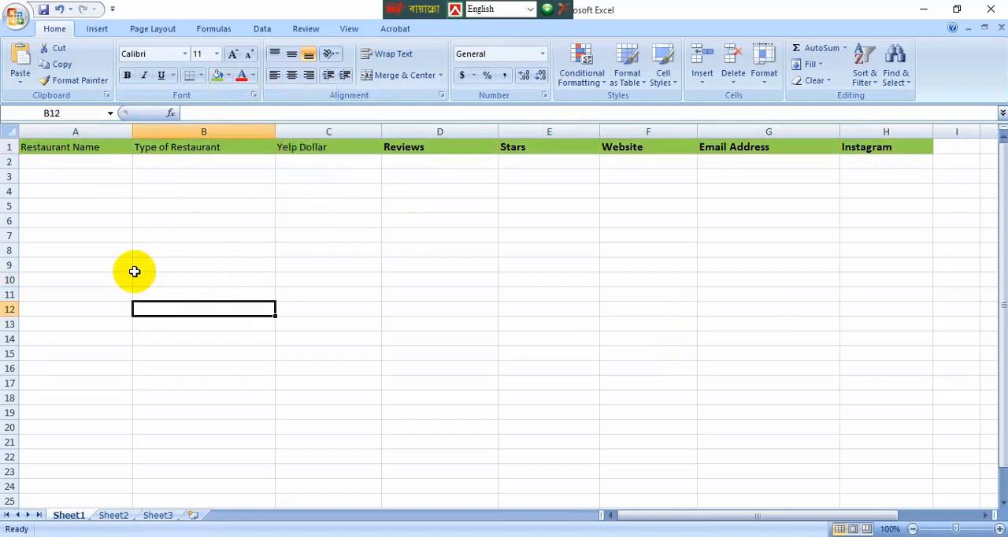
Step: Widen columns A through E slightly so the header row spans the visible sheet
click(131, 267)
drag(133, 131, 146, 131)
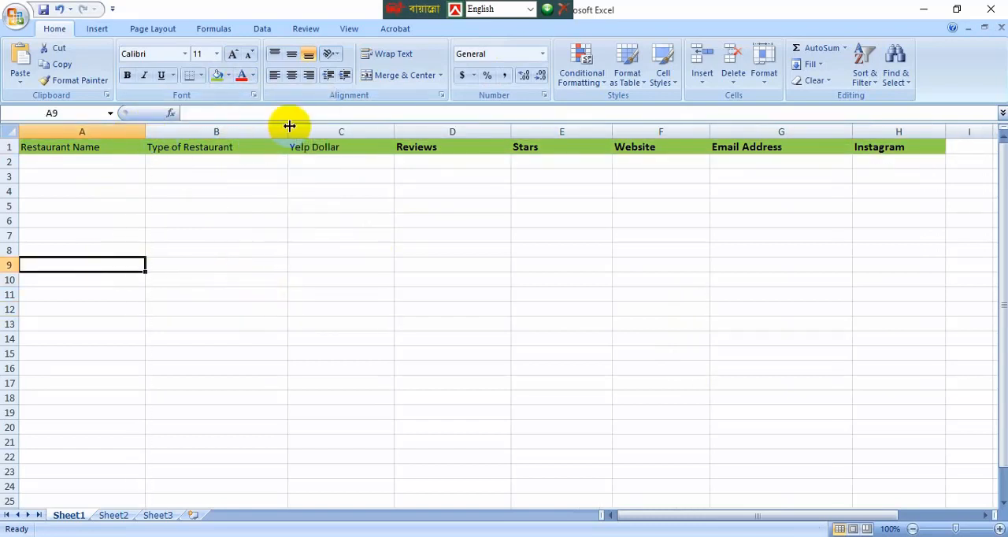
drag(289, 126, 296, 128)
drag(401, 128, 415, 128)
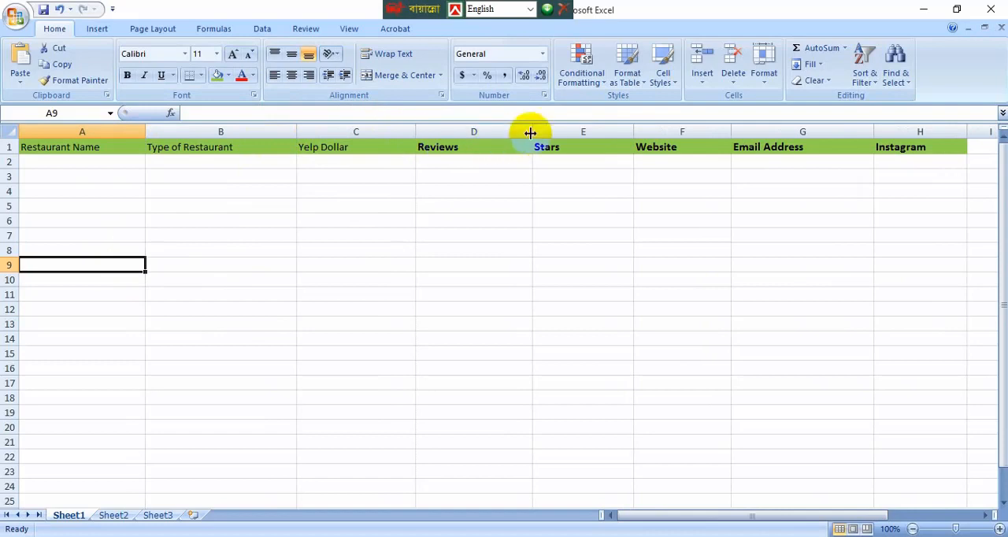
drag(532, 130, 539, 131)
drag(634, 131, 657, 128)
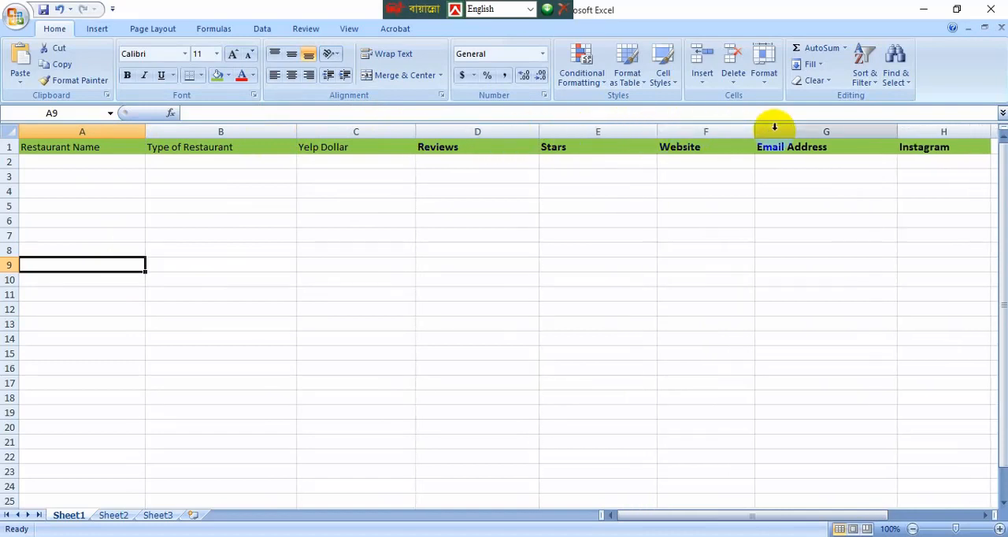
click(271, 206)
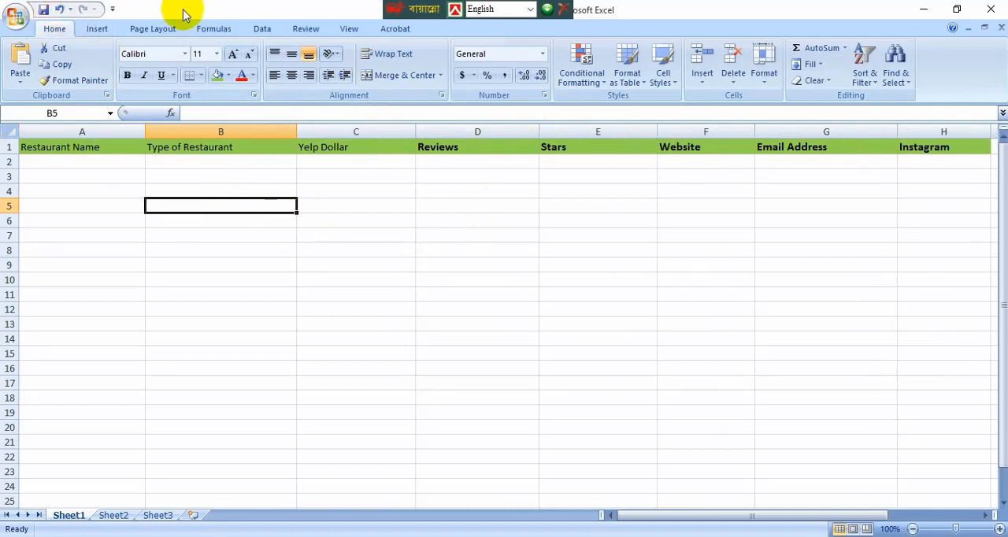
Step: Move the floating language bar off the workbook title and save the workbook
drag(407, 9, 278, 11)
click(45, 11)
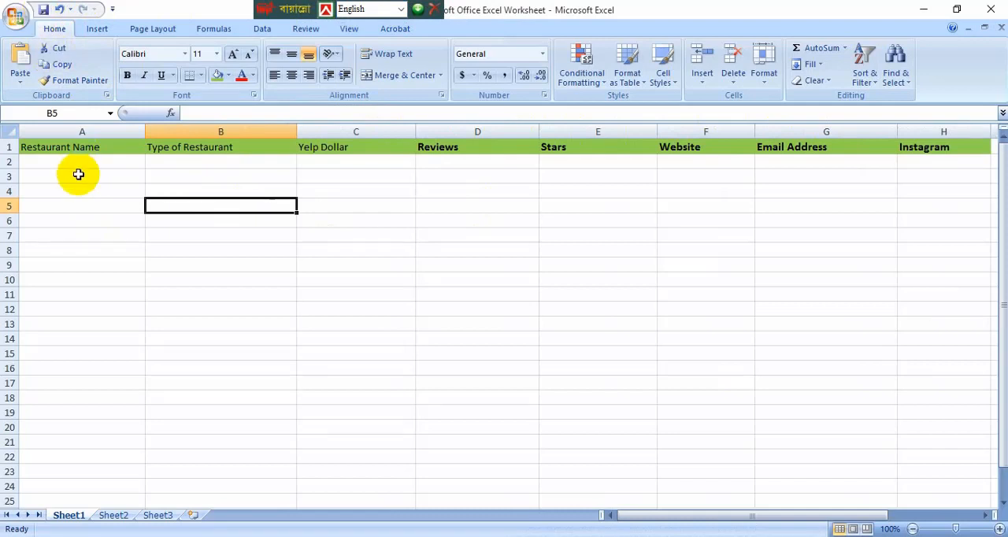
click(304, 278)
click(68, 178)
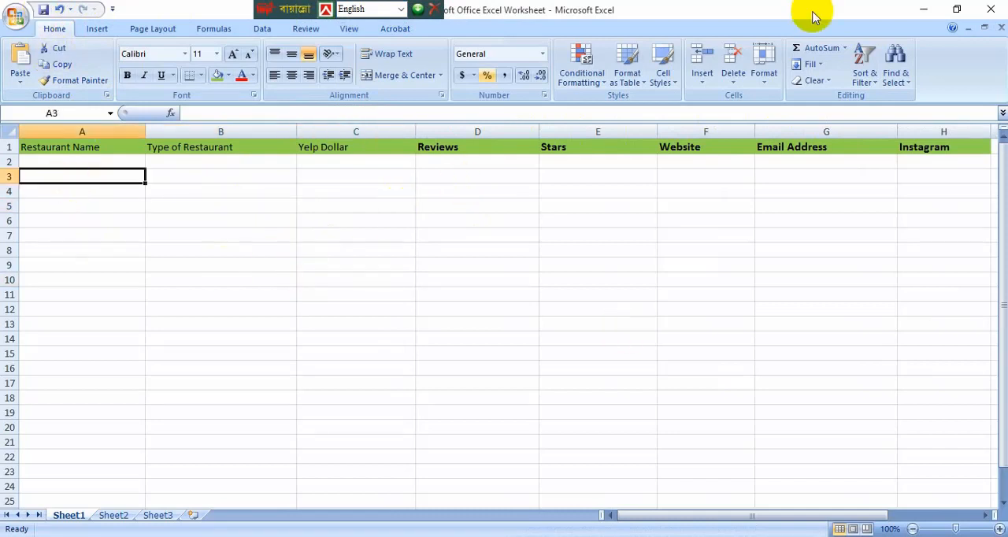
Step: Minimize the worksheet, switch to Google Chrome and search Google for yelp
click(922, 10)
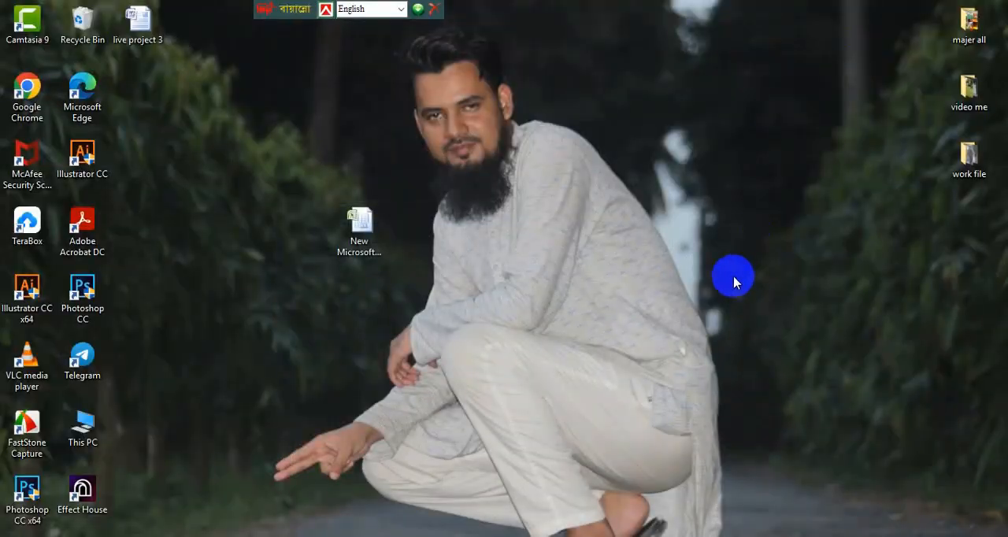
click(560, 536)
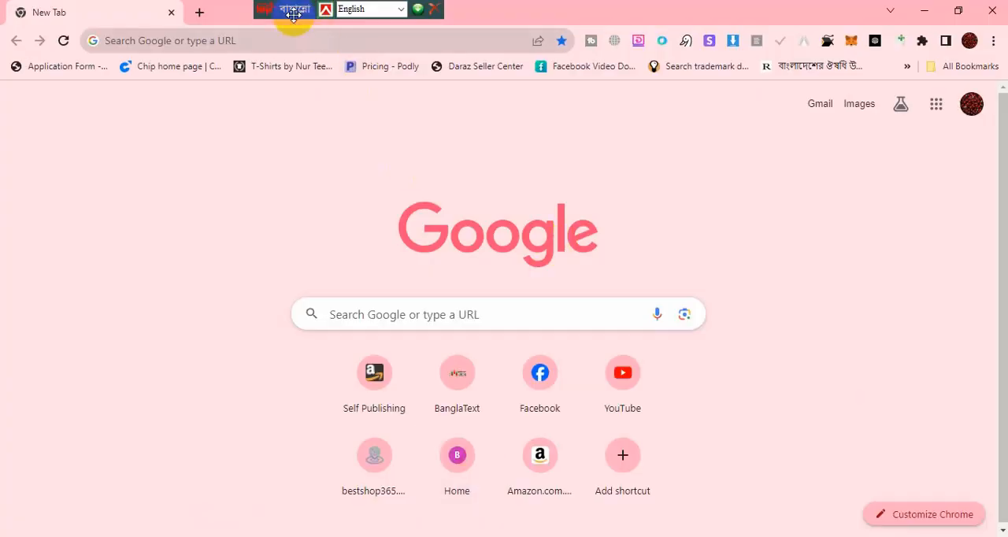
drag(293, 13, 407, 13)
click(416, 315)
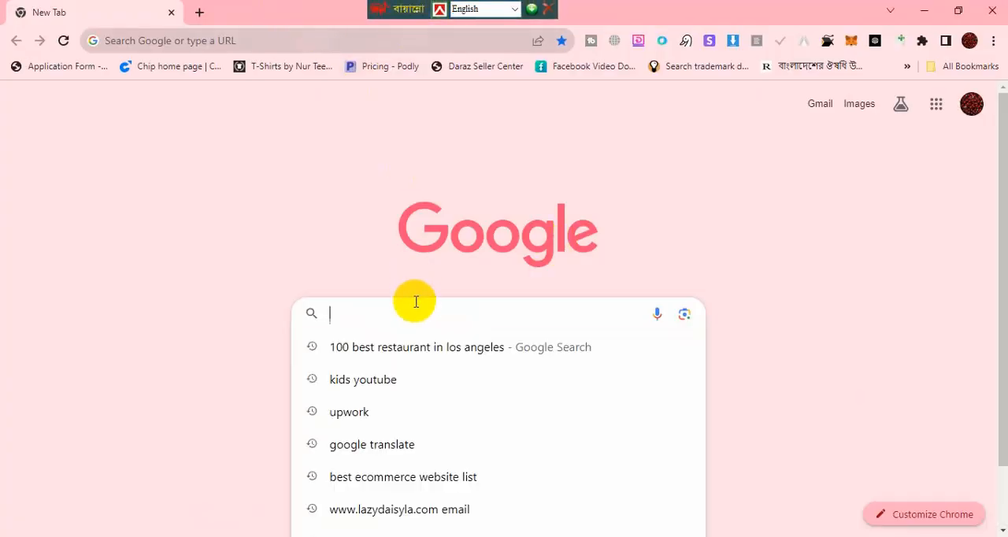
text(yelp)
key(Return)
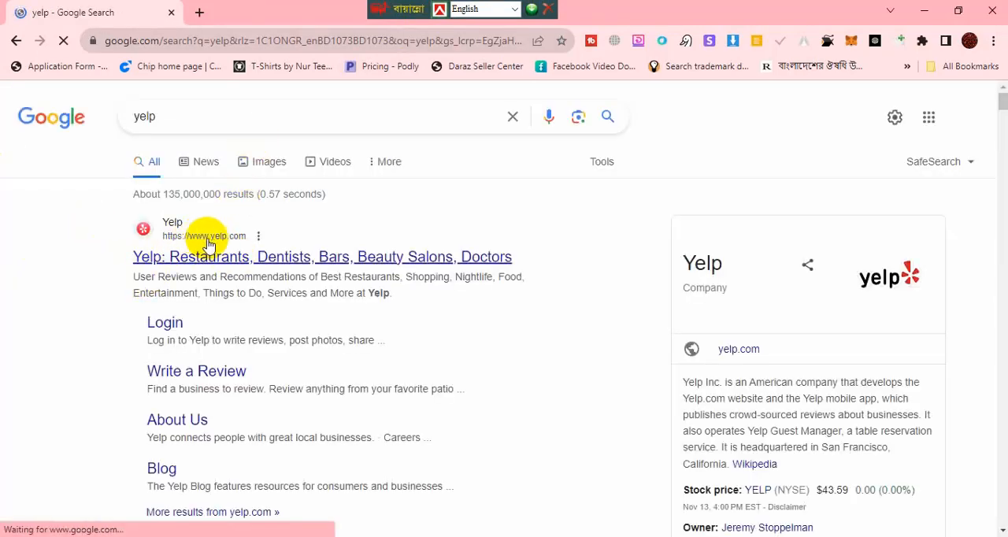
Step: Open the yelp.com home page from the search results and dismiss the Google sign-in prompt
click(235, 262)
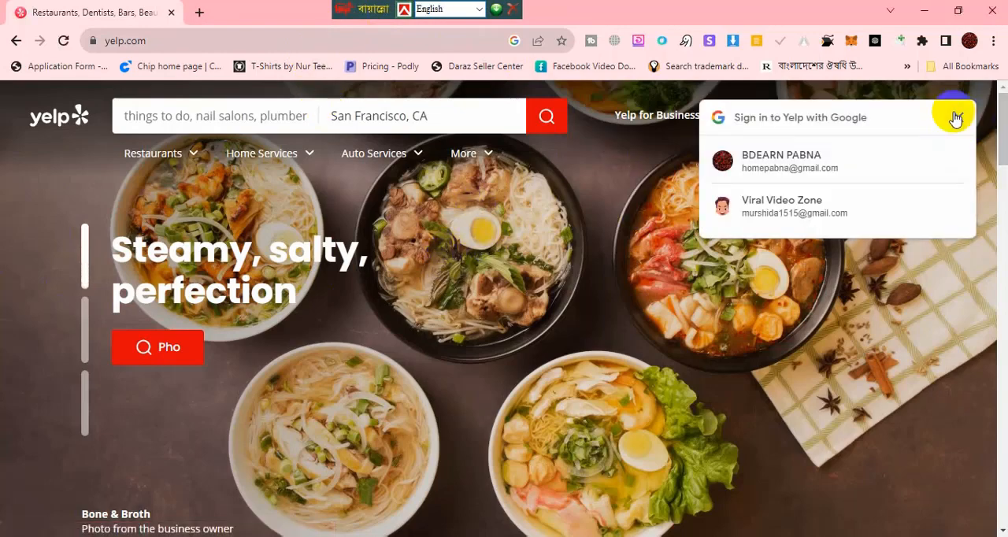
click(955, 118)
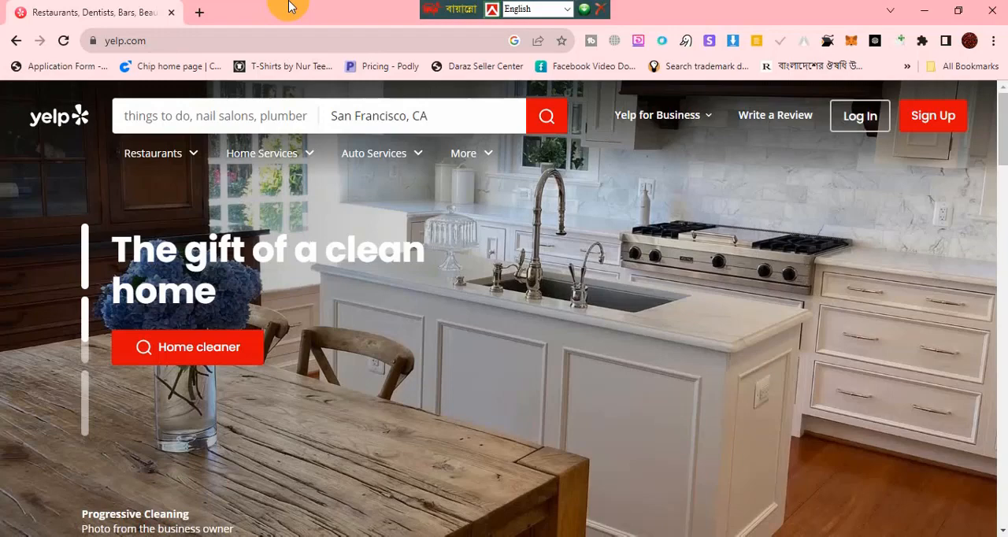
drag(430, 13, 436, 13)
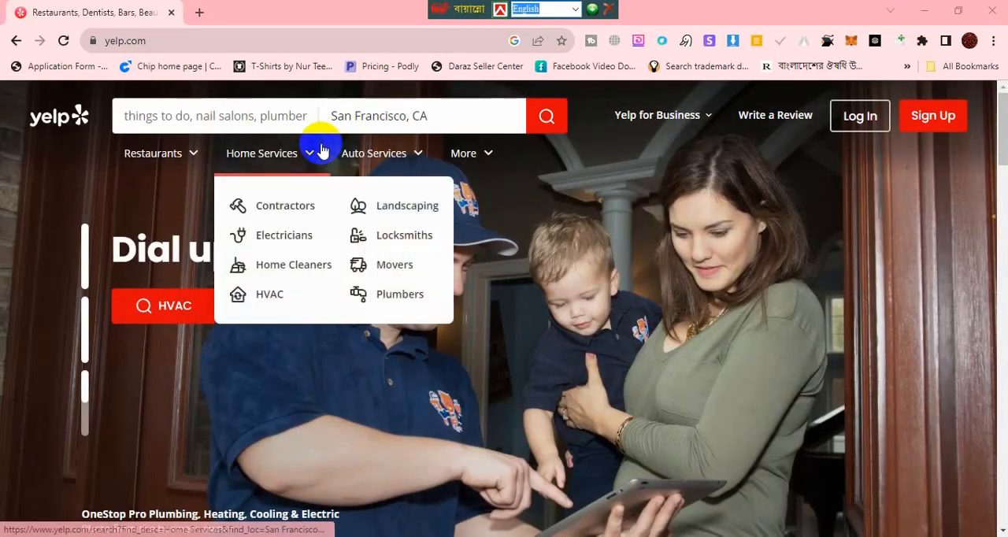
Step: Switch to the Word requirements document, check the Restaurant Name entry and return to Yelp
click(705, 536)
click(371, 331)
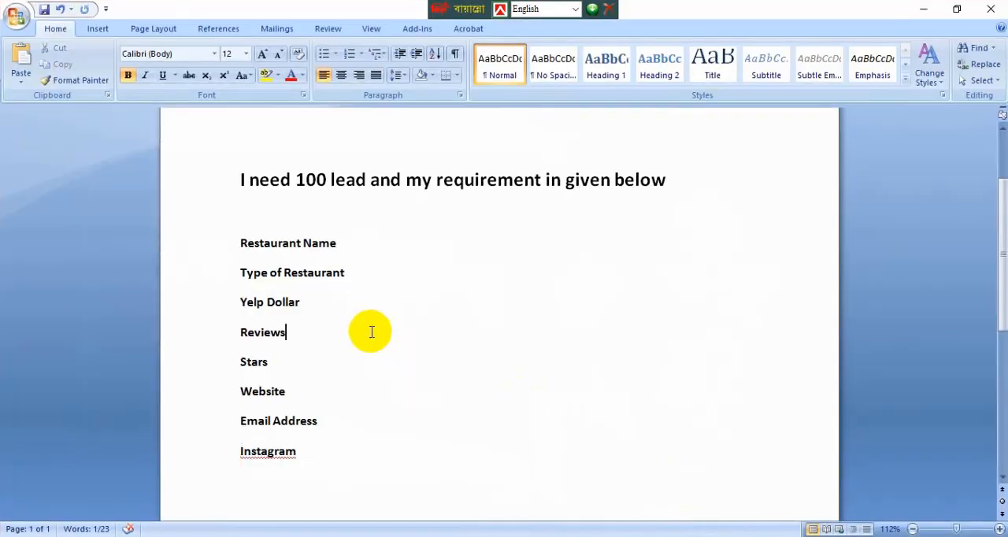
drag(239, 243, 295, 242)
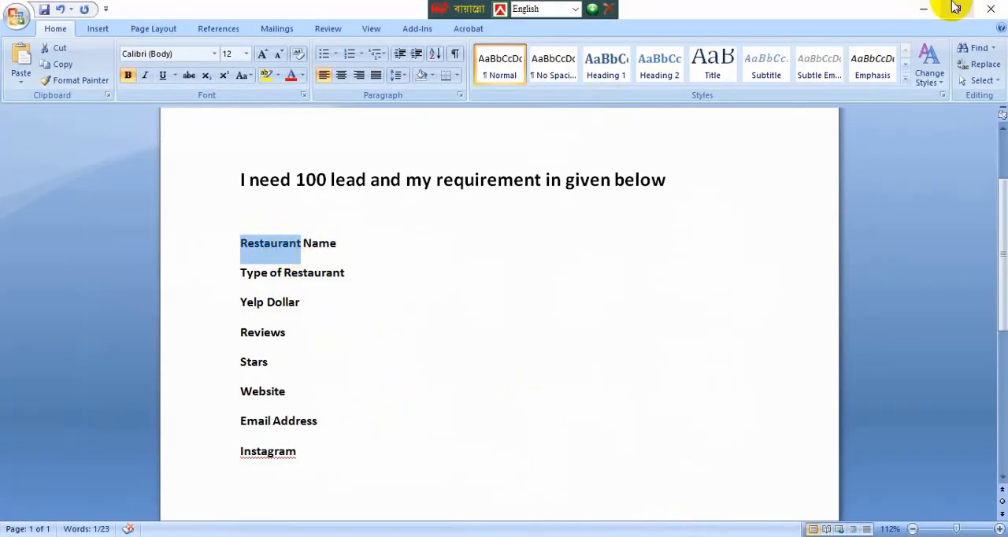
click(924, 7)
Step: Search Yelp for Restaurants with the location set to New York, NY, United States
click(207, 112)
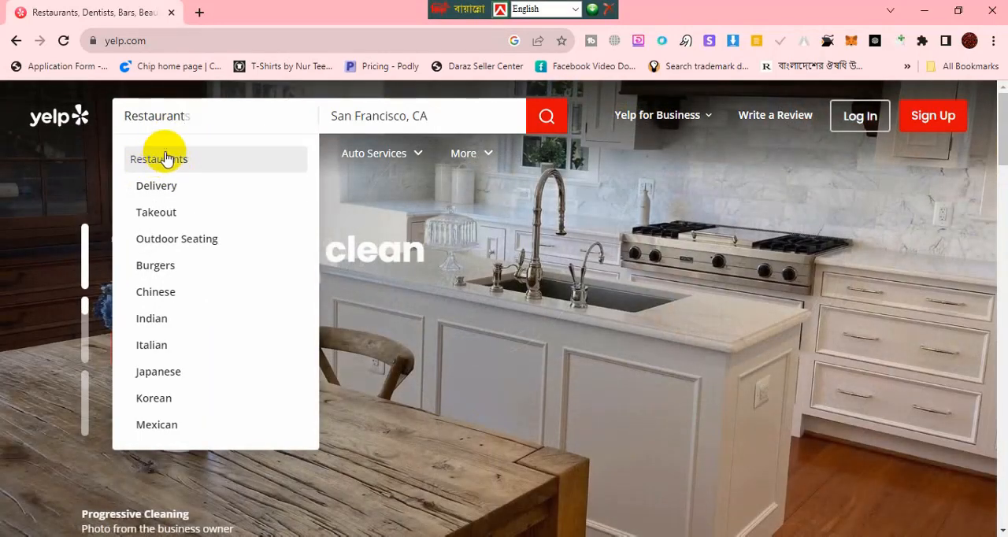
click(178, 160)
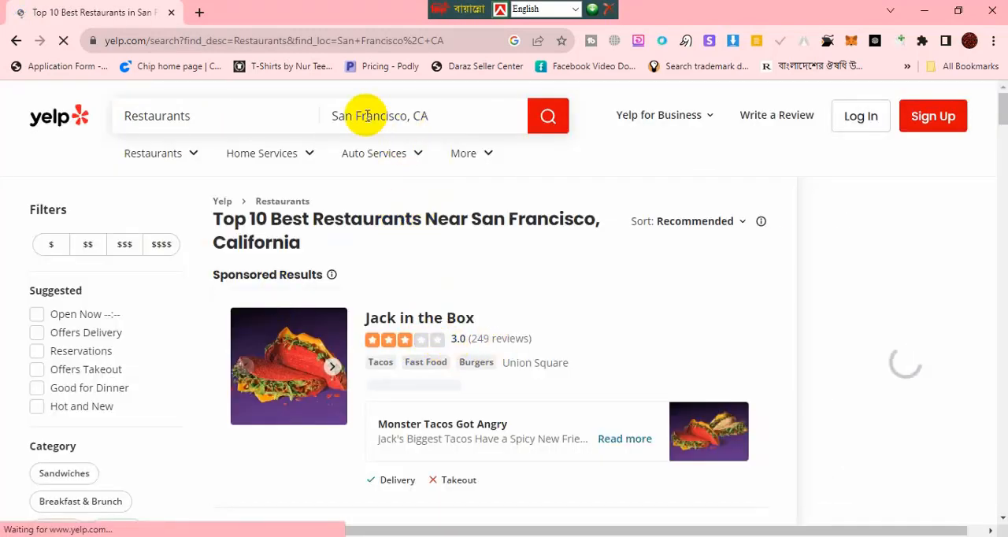
click(430, 118)
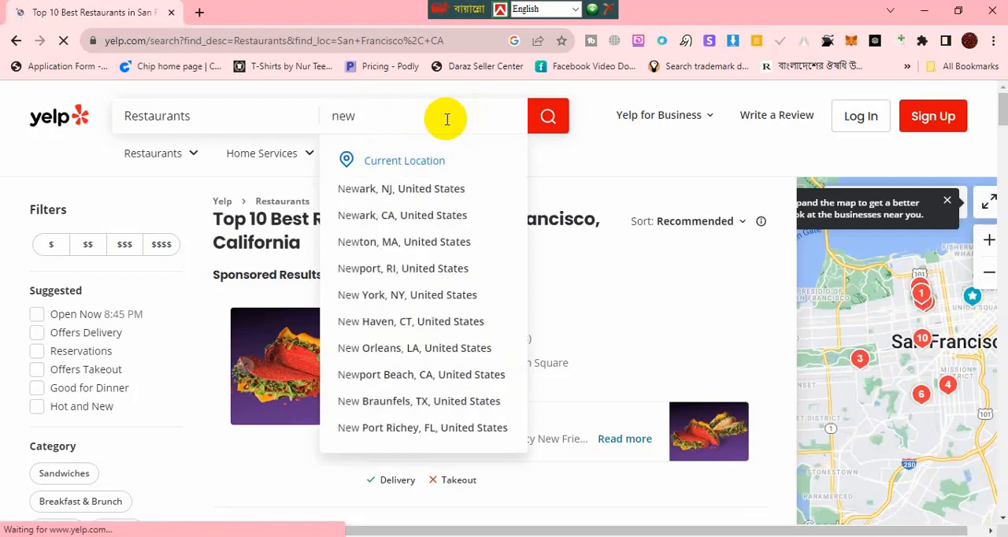
click(445, 297)
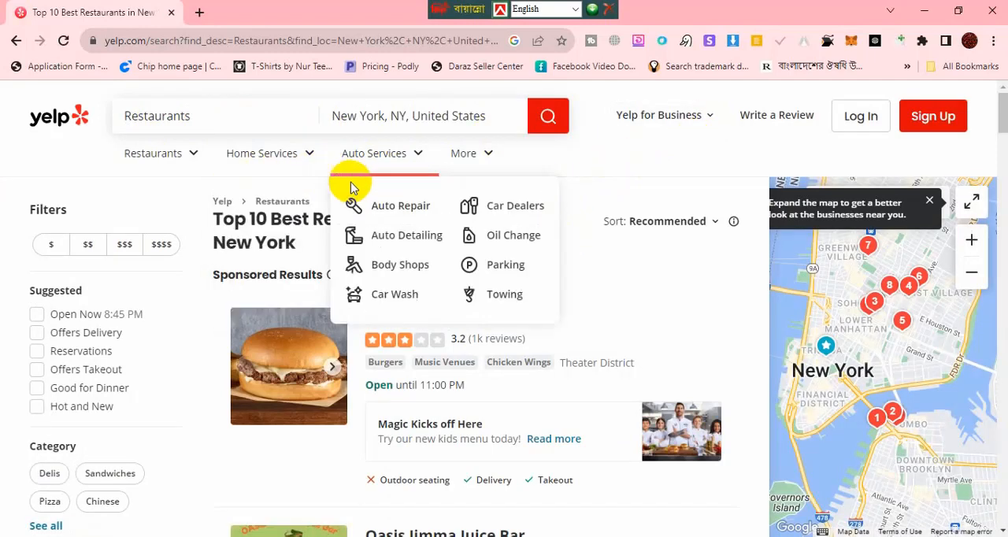
Step: Check the Excel worksheet's headers and the number of leads requested in the Word requirements document
key(alt+Tab)
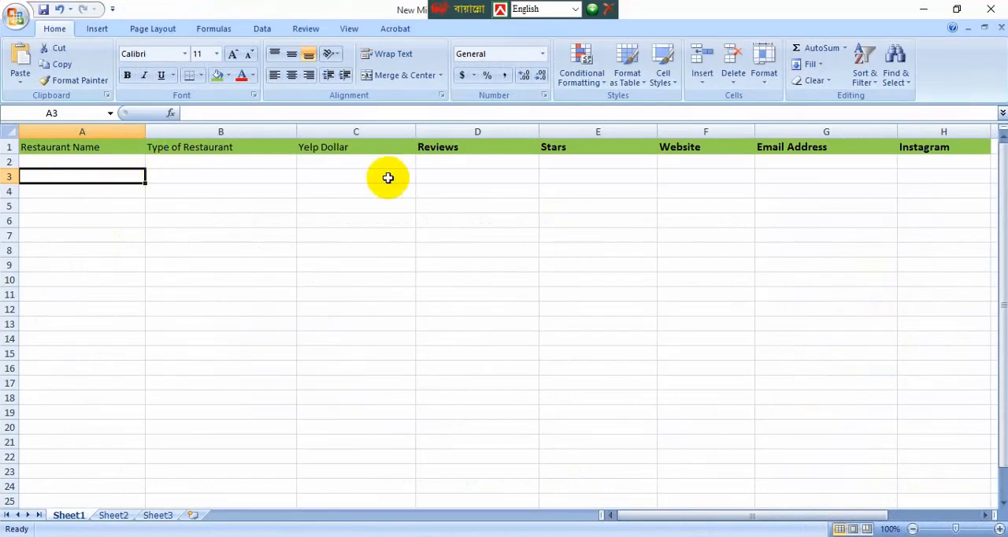
click(924, 9)
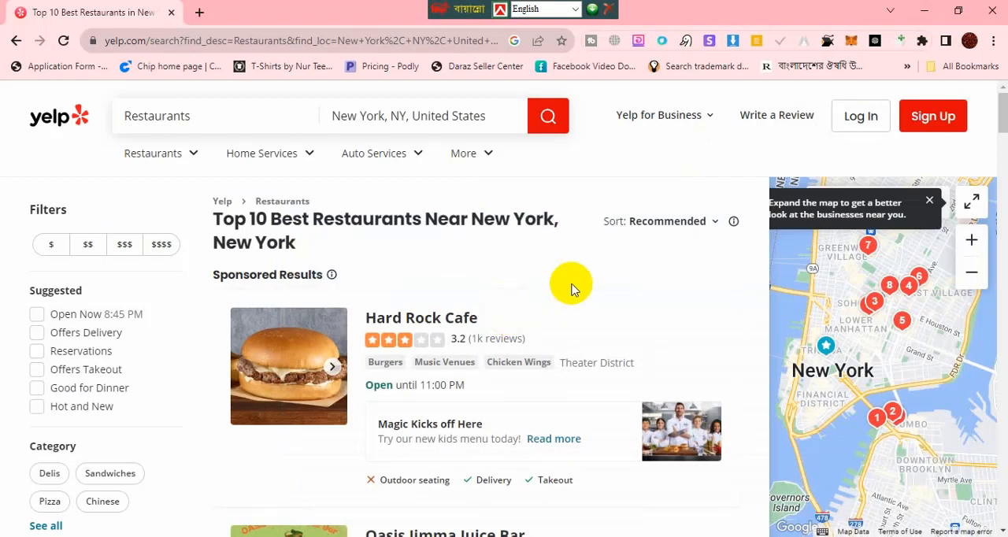
scroll(573, 290, down, 1)
scroll(573, 287, up, 1)
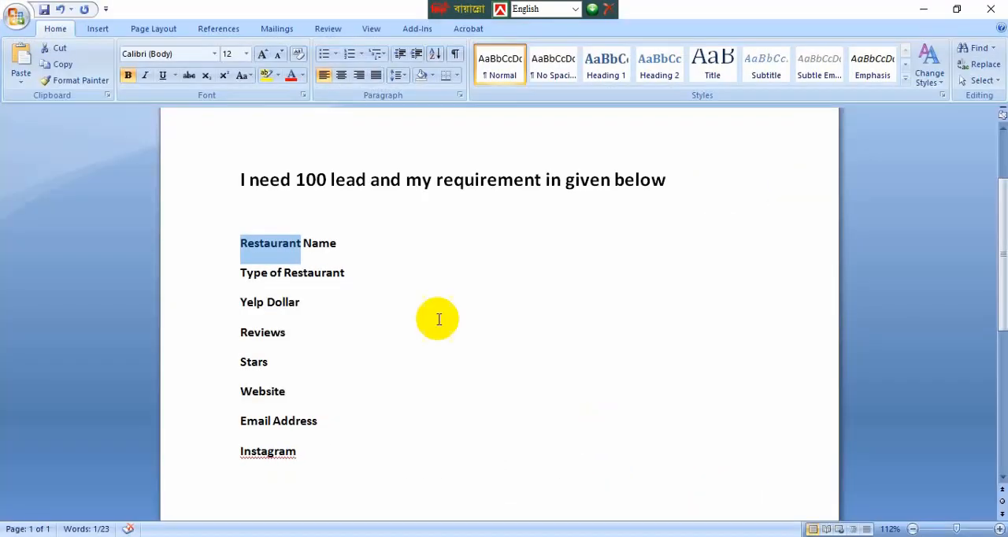
click(333, 218)
drag(292, 180, 323, 176)
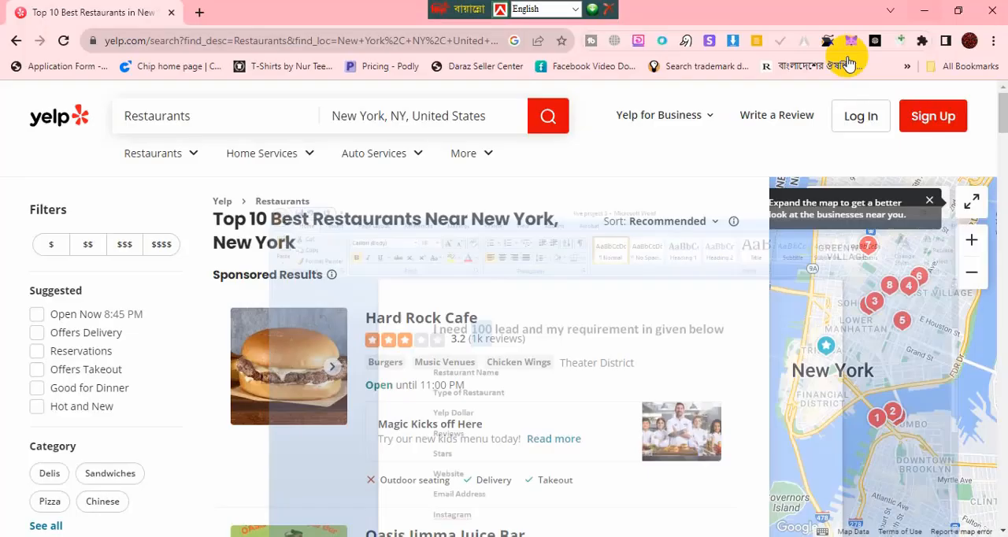
Step: Return to Yelp and look through the first page of New York restaurant results, including its page navigation
scroll(417, 283, down, 12)
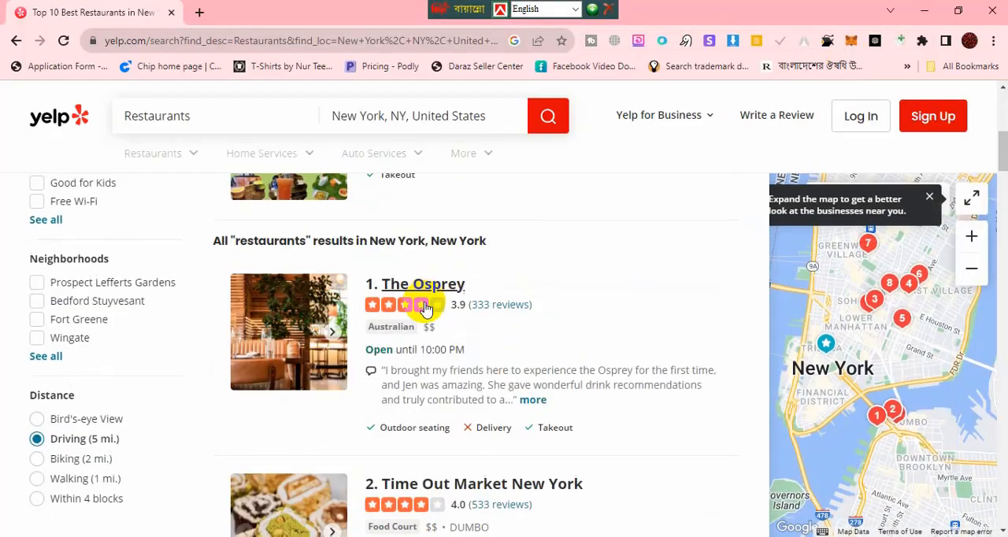
scroll(426, 307, down, 18)
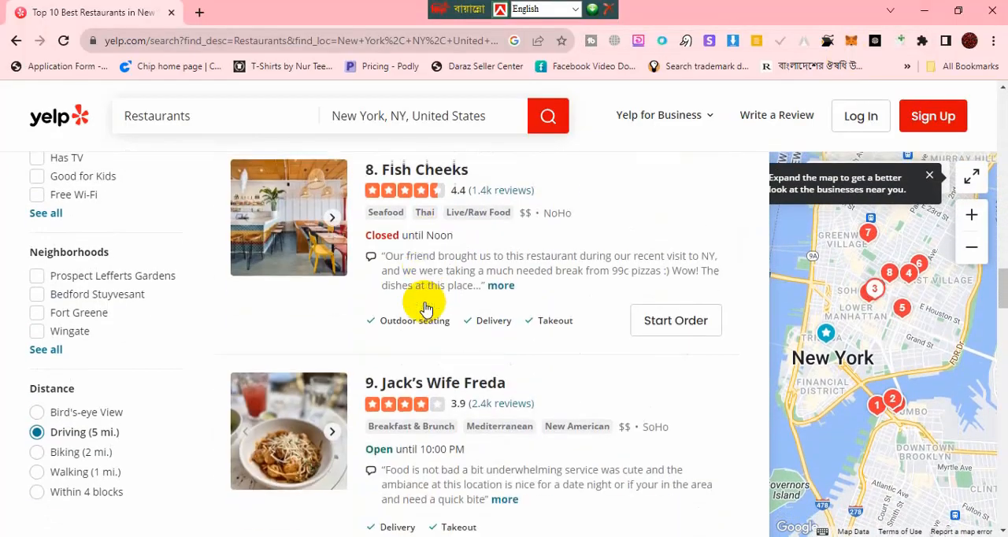
scroll(426, 307, down, 4)
scroll(420, 306, up, 3)
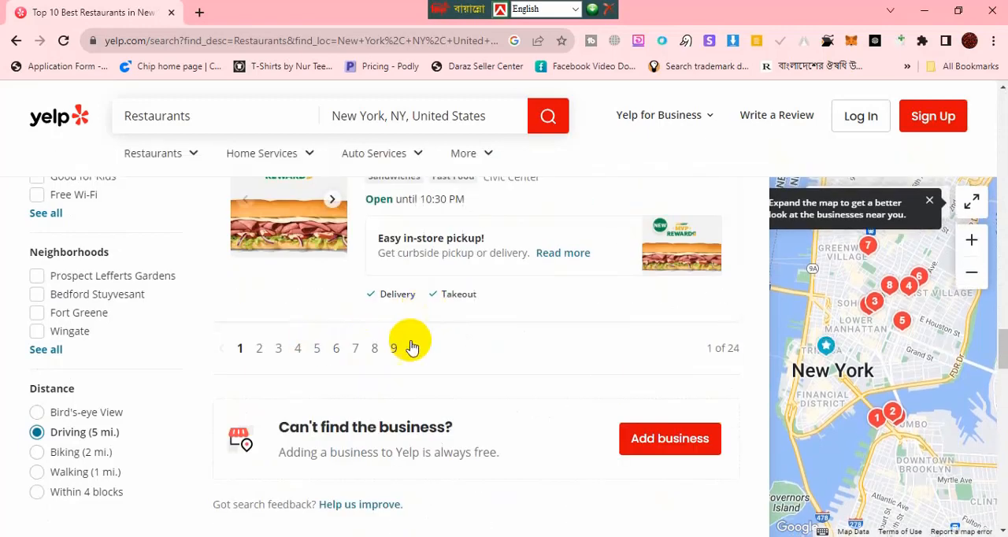
scroll(491, 336, up, 5)
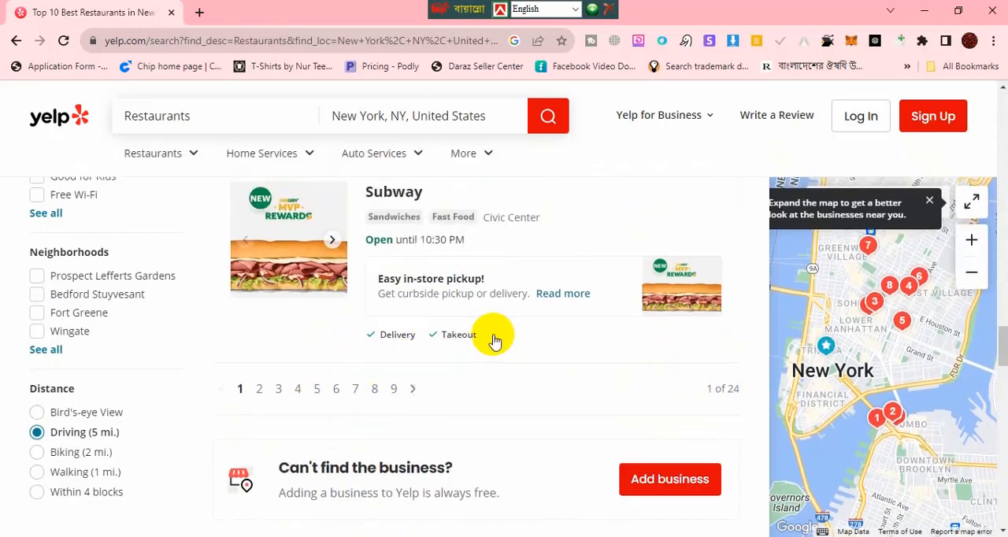
scroll(492, 332, up, 9)
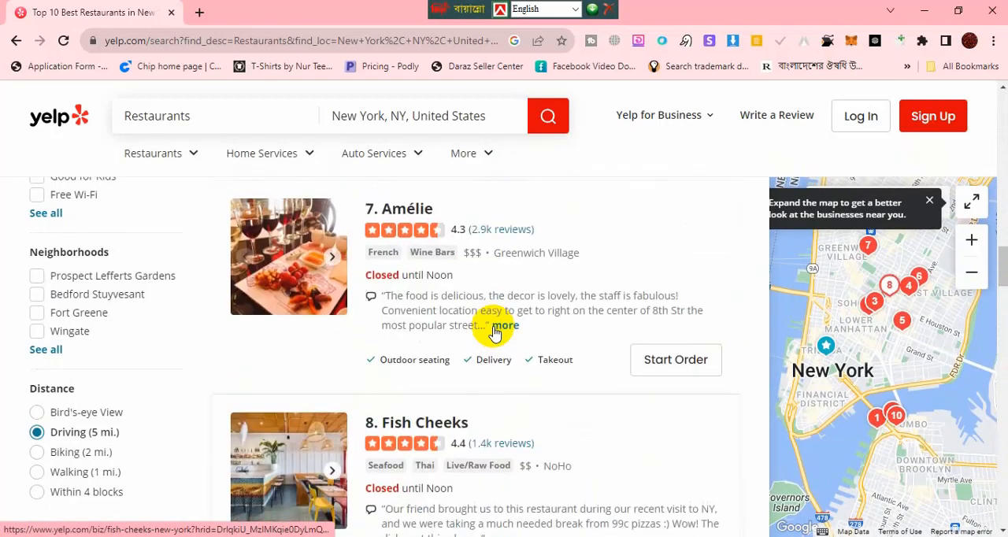
scroll(492, 332, up, 7)
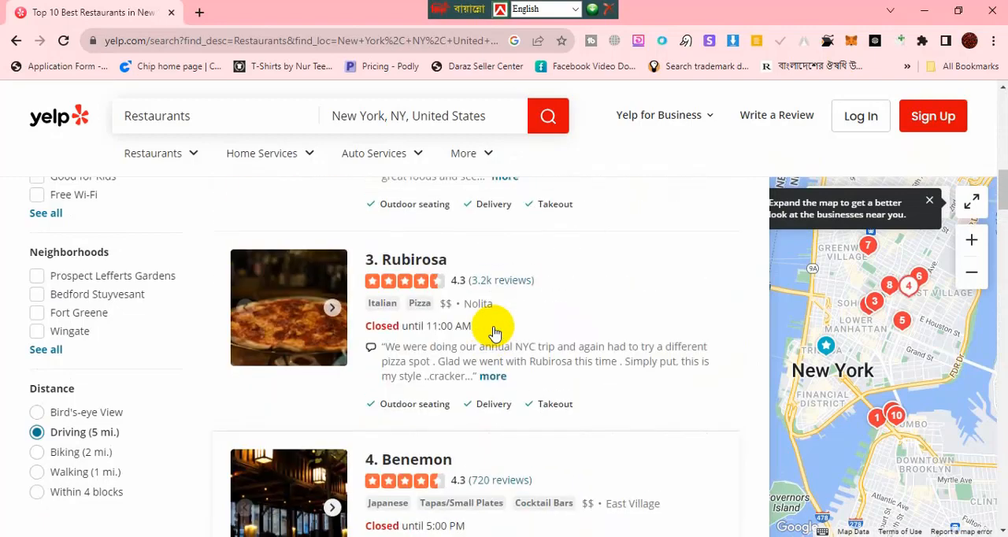
scroll(492, 332, up, 2)
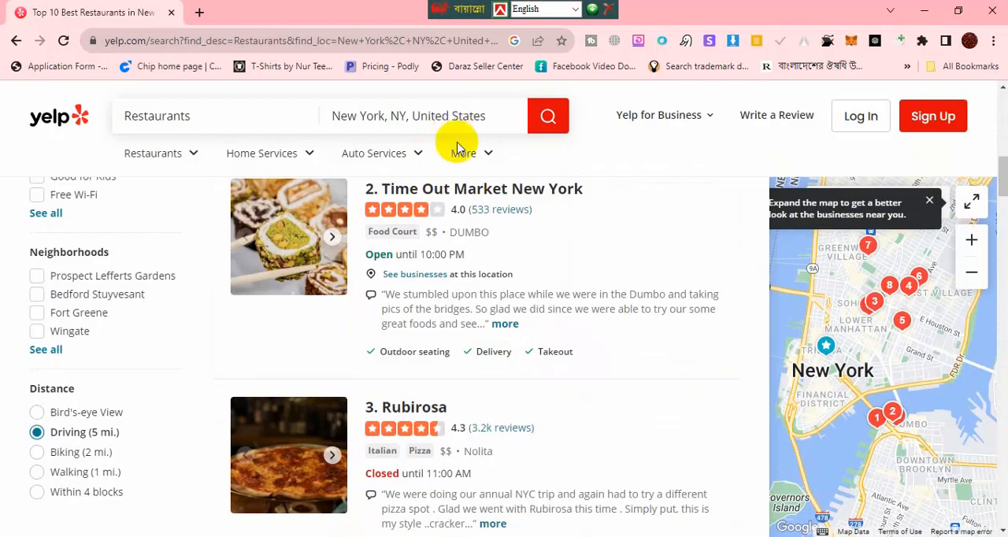
scroll(540, 231, down, 3)
scroll(513, 265, up, 4)
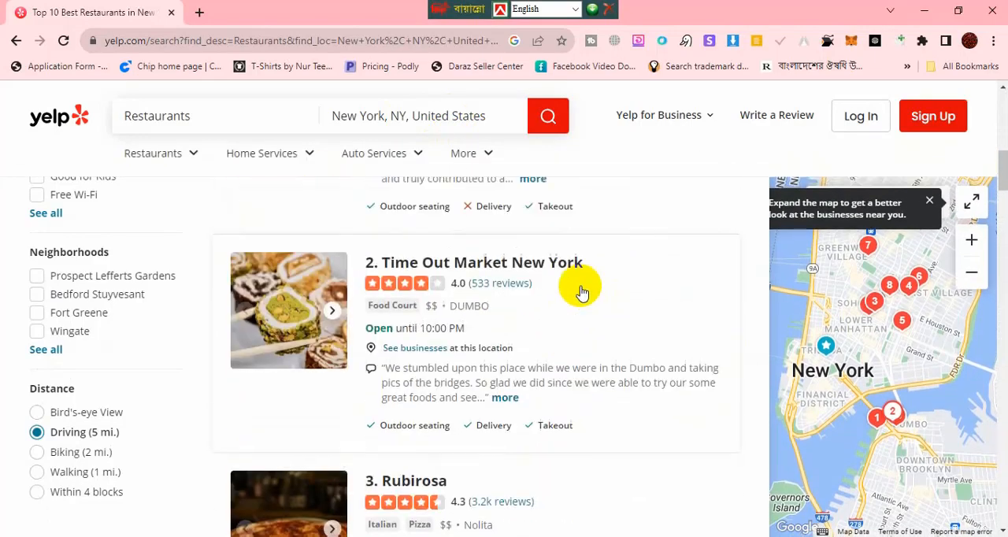
scroll(580, 292, up, 5)
scroll(415, 342, down, 1)
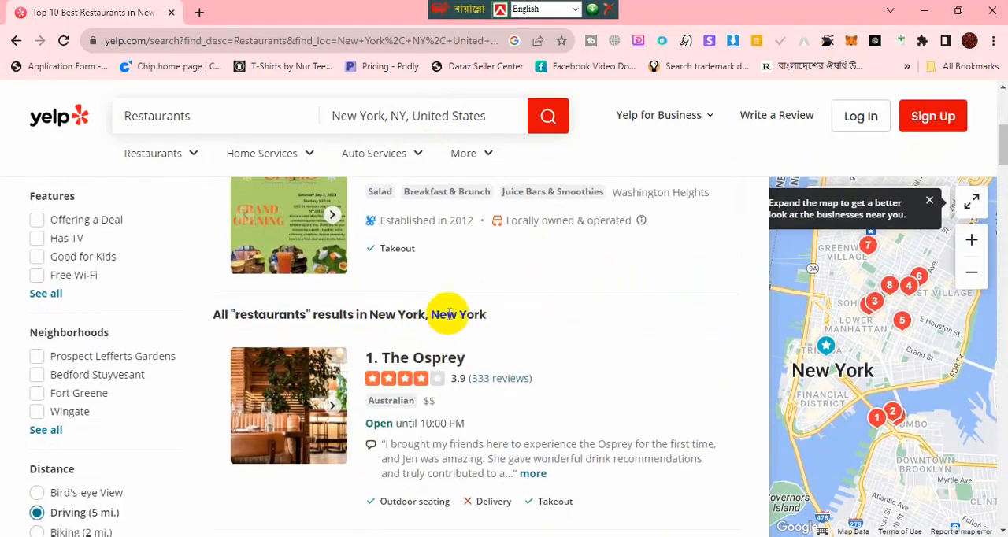
Step: Open The Osprey's listing in a new tab, check the Excel headers and return to the listing
scroll(430, 344, down, 1)
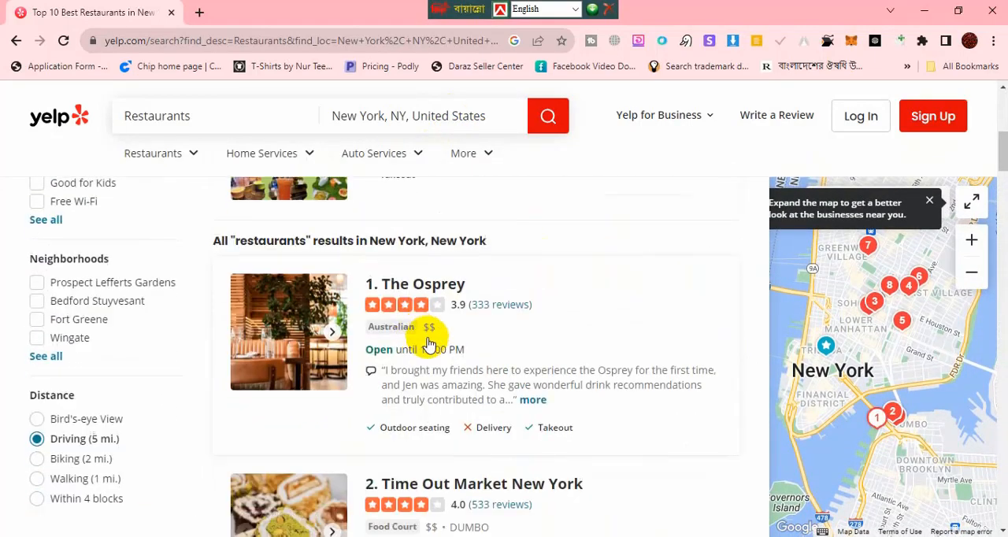
middle_click(429, 290)
click(287, 7)
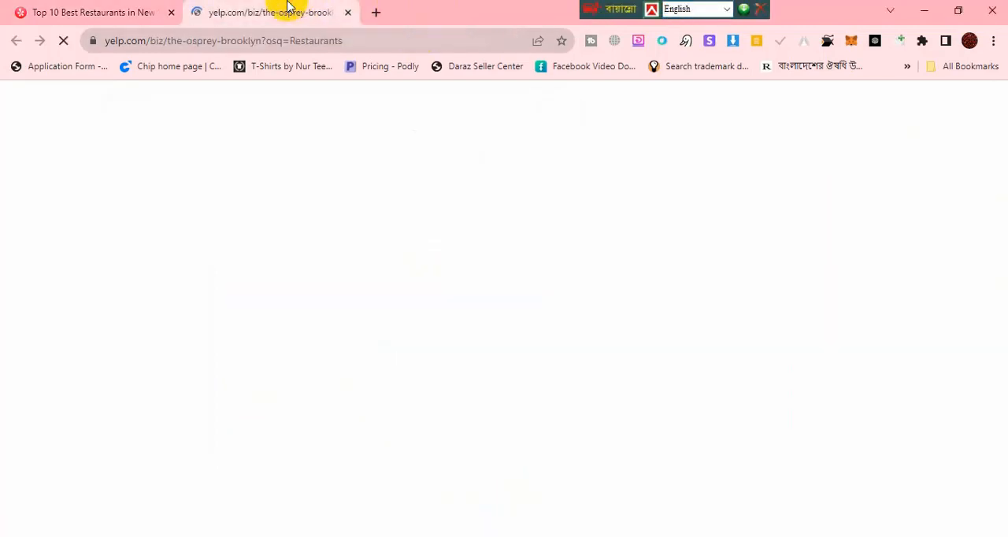
scroll(110, 271, down, 1)
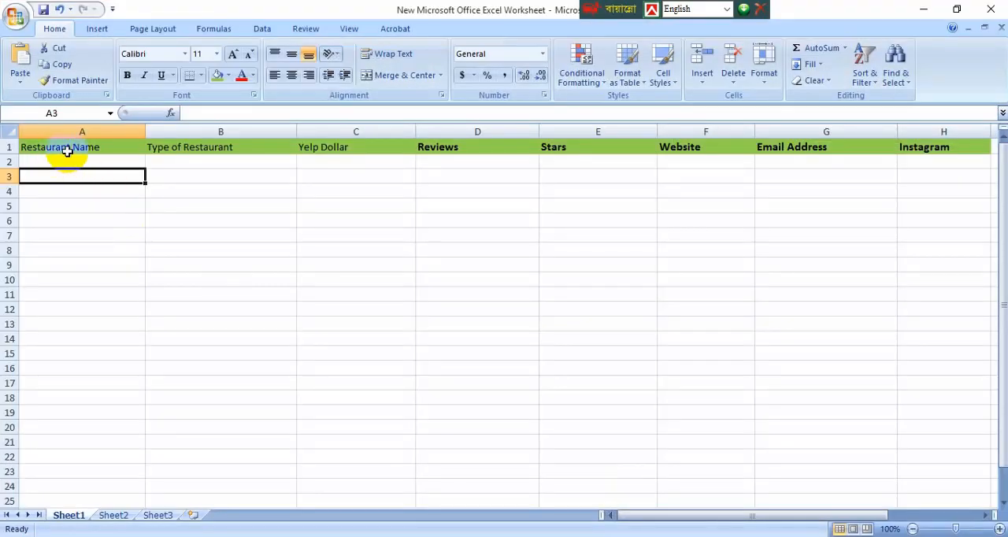
click(923, 10)
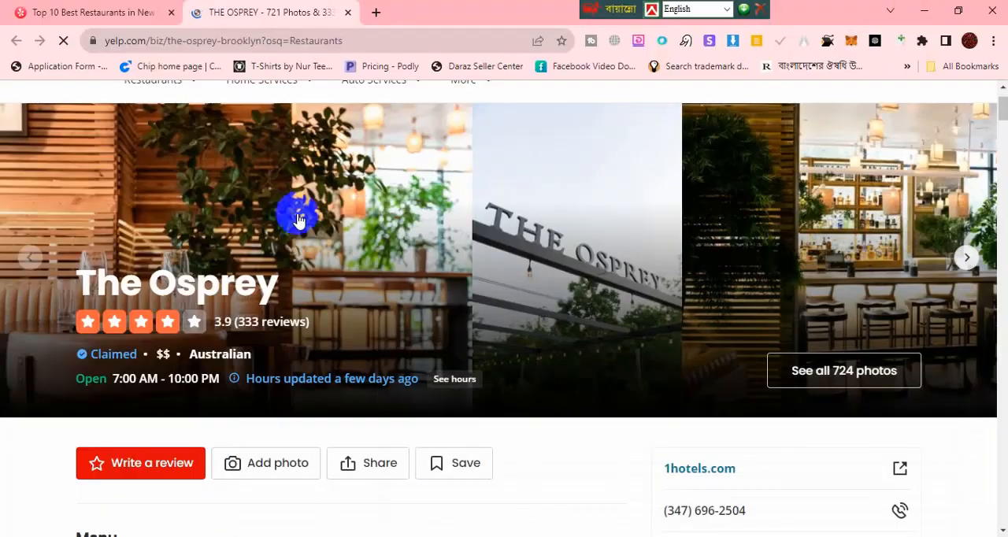
drag(77, 282, 263, 265)
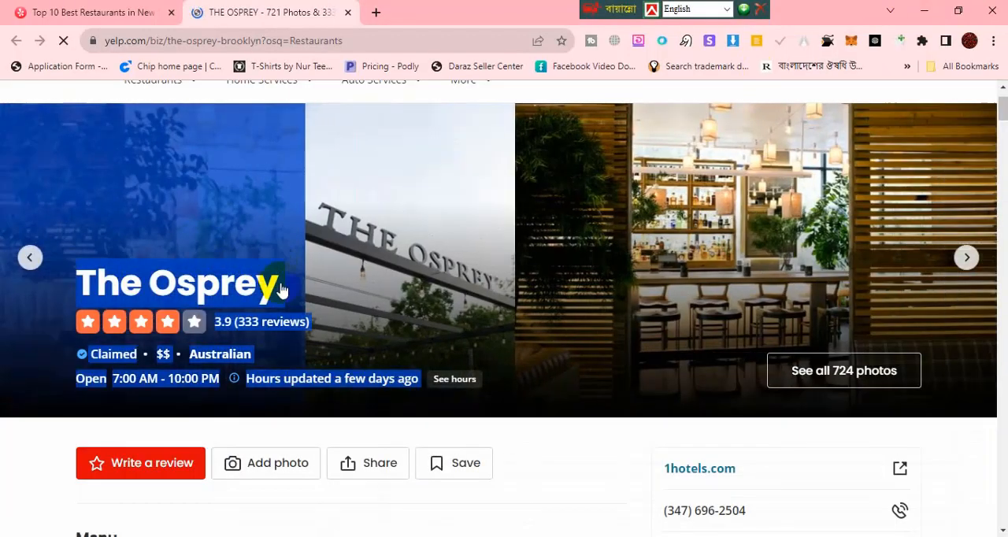
click(286, 285)
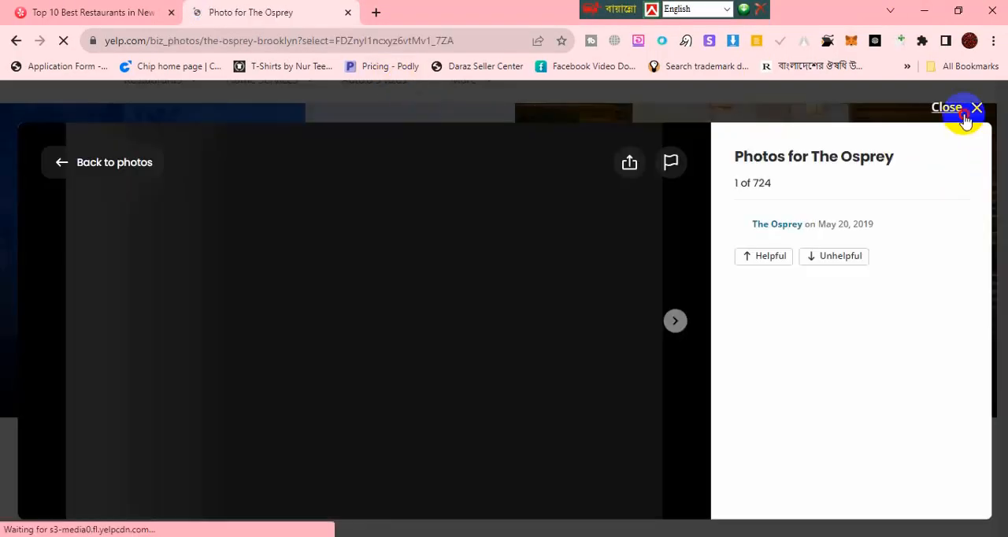
click(966, 107)
click(198, 270)
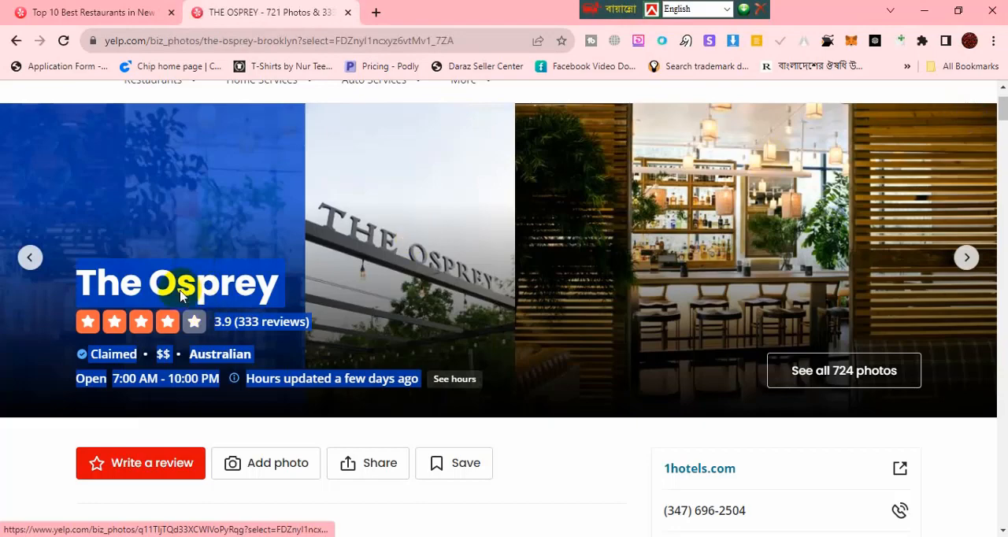
click(977, 112)
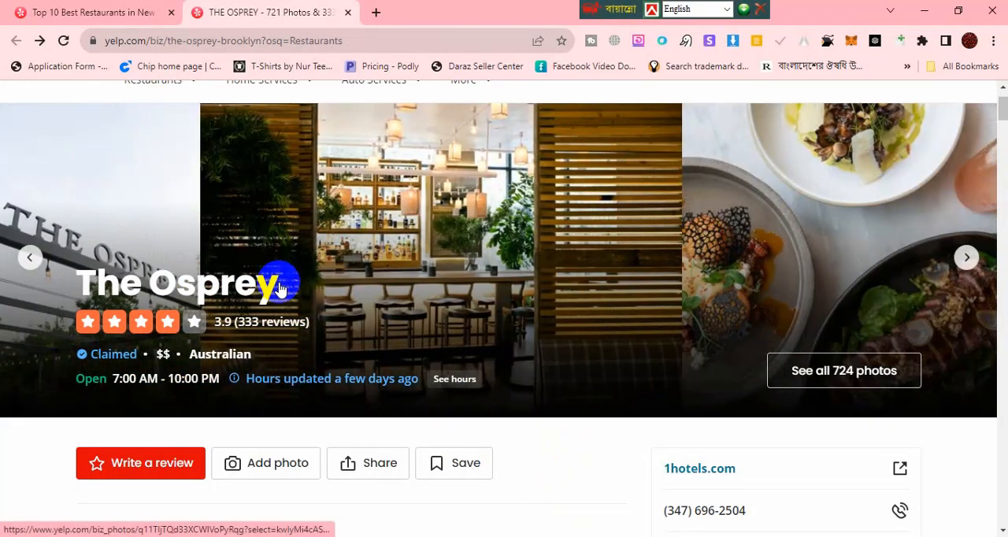
Step: Copy the restaurant name The Osprey from its Yelp page into cell A2 of the Excel worksheet
scroll(270, 288, down, 1)
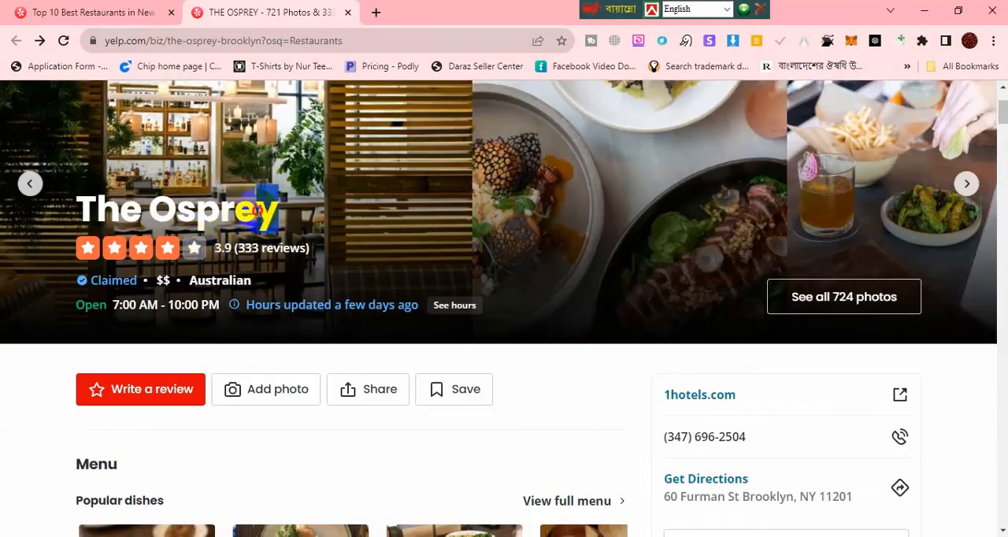
drag(256, 211, 83, 214)
key(ctrl+c)
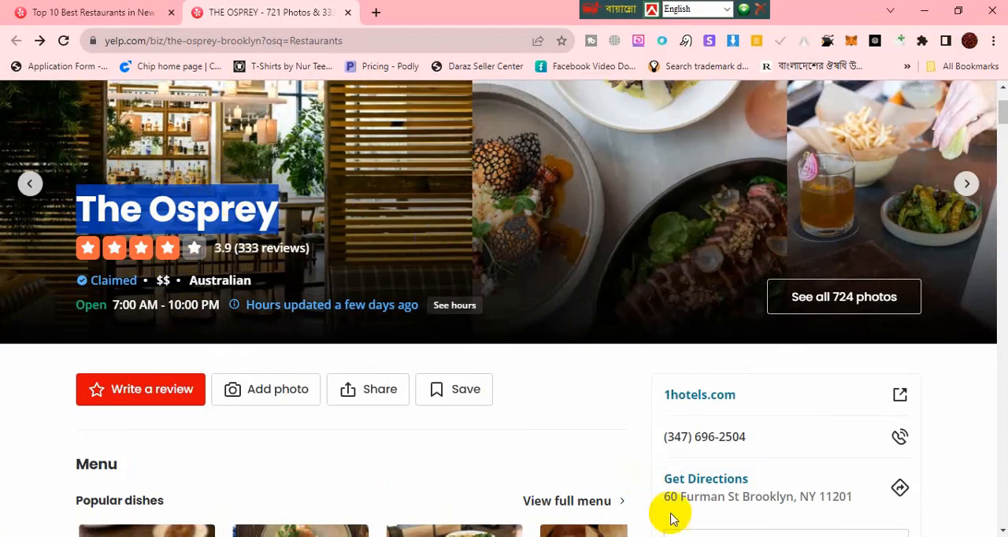
click(693, 536)
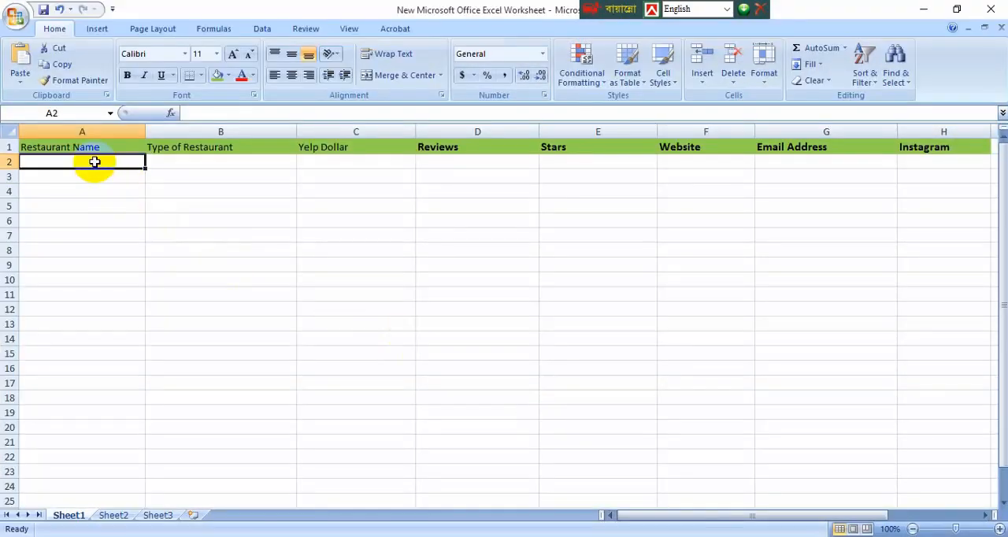
key(ctrl+v)
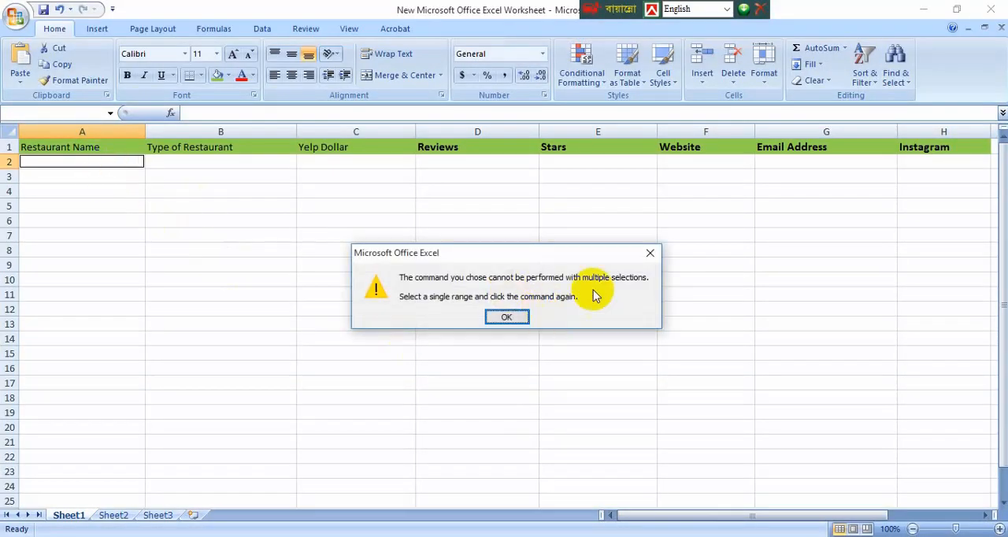
click(647, 251)
key(ctrl+v)
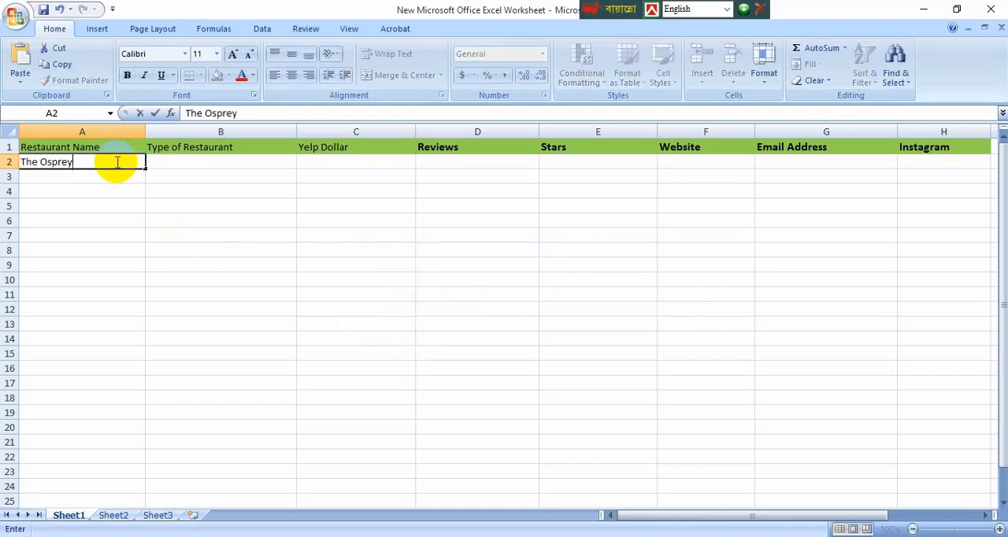
click(178, 168)
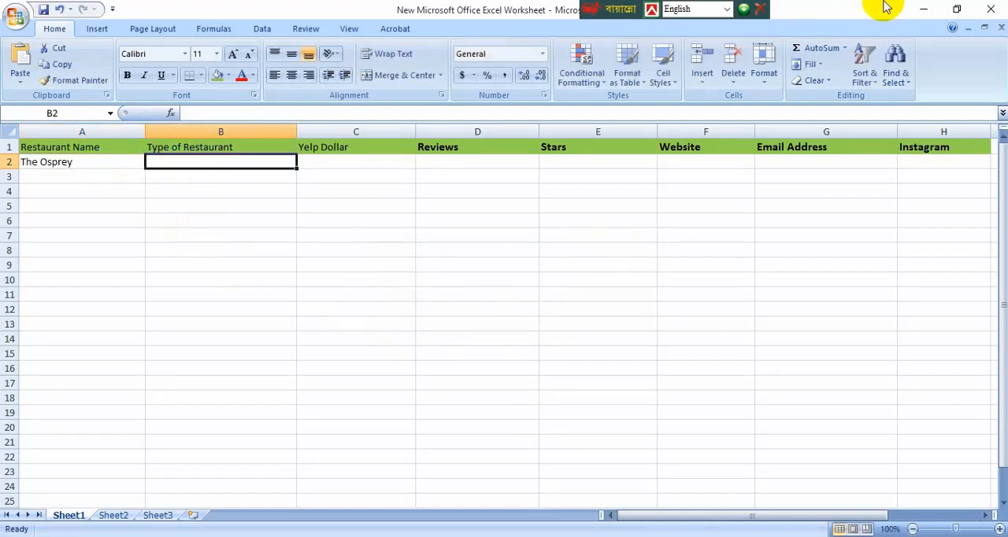
Step: Return to The Osprey's Yelp listing and examine its header details, menu section and location and hours for the restaurant type
click(924, 9)
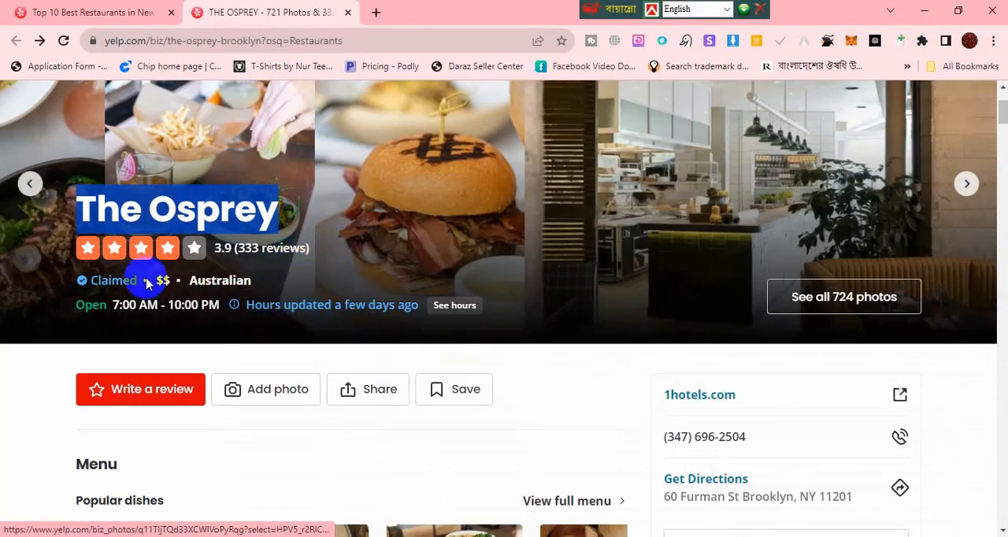
scroll(265, 328, down, 2)
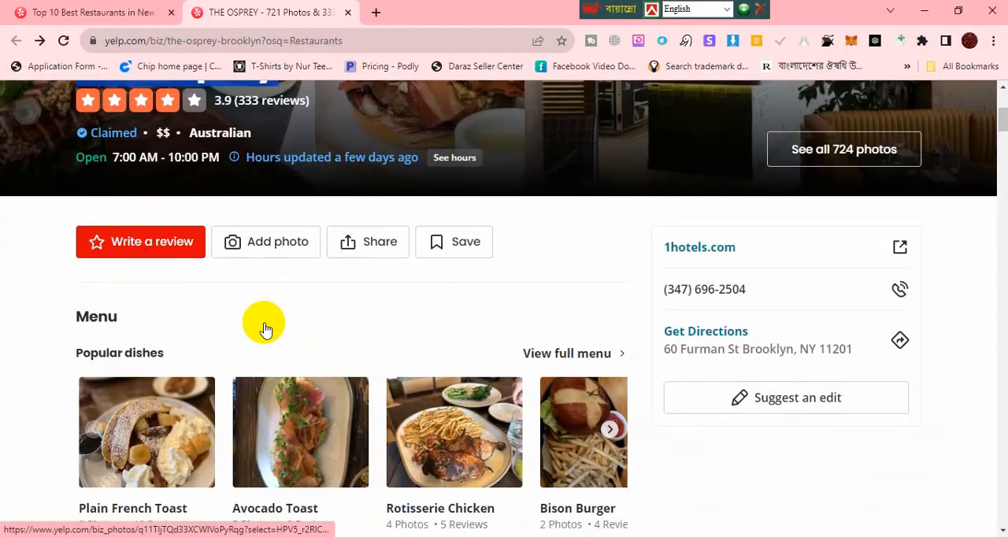
scroll(253, 329, down, 2)
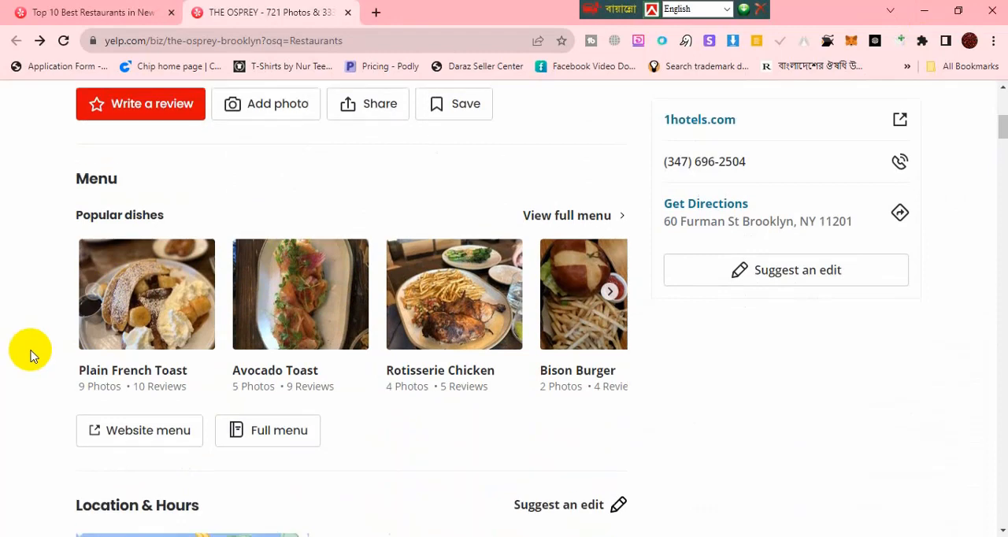
scroll(30, 355, up, 3)
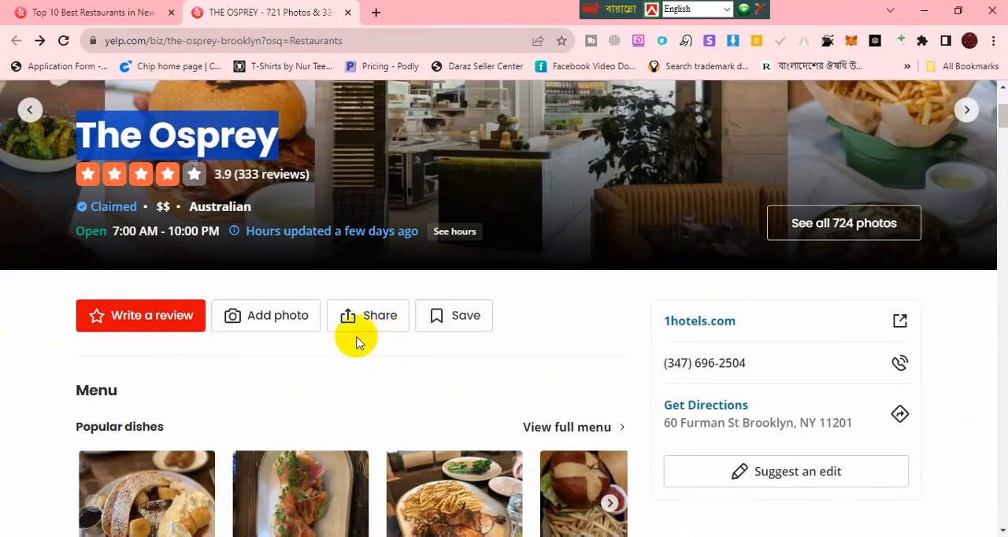
scroll(425, 322, up, 1)
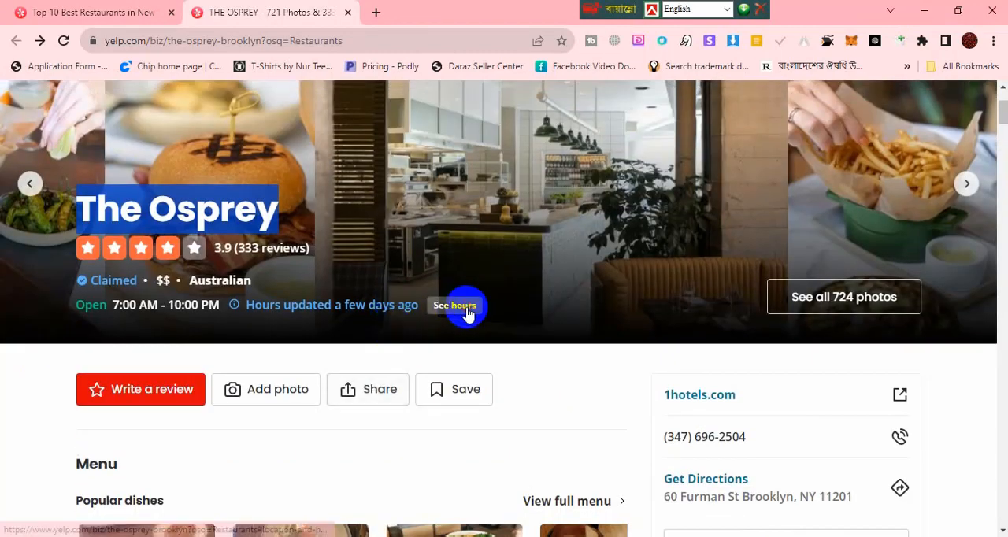
click(466, 313)
scroll(229, 340, up, 2)
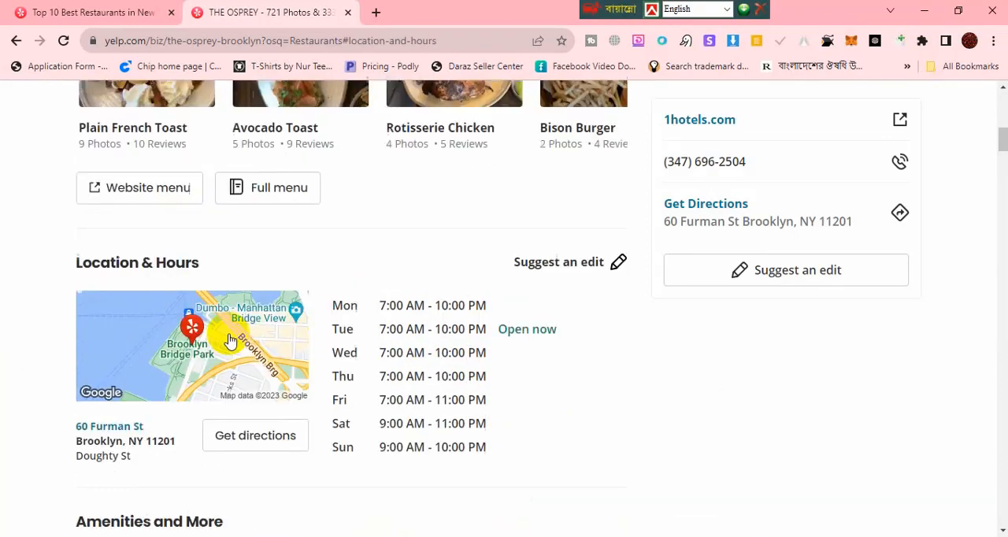
scroll(228, 340, up, 8)
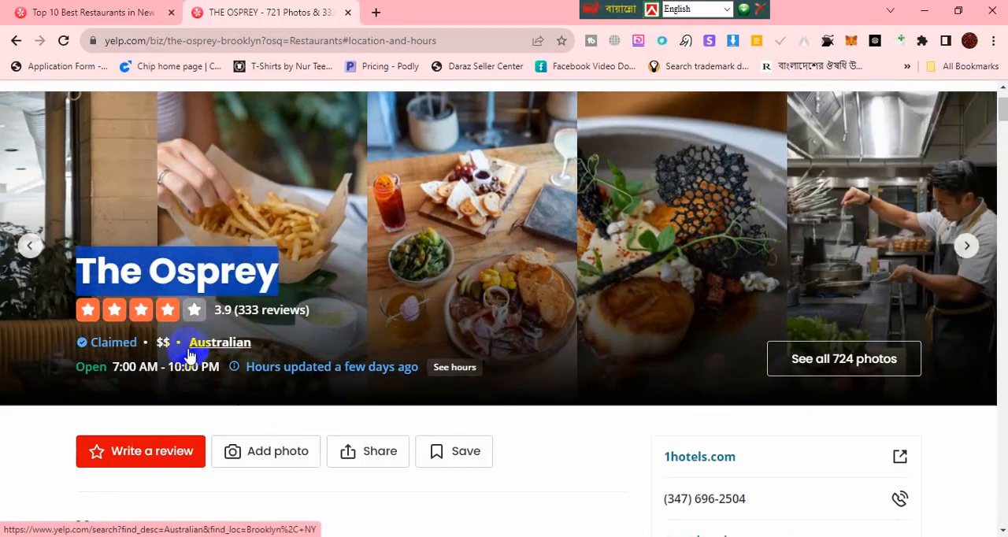
Step: Open the listing's Australian category page and enter Australian as the restaurant type in cell B2 of the Excel worksheet
click(260, 348)
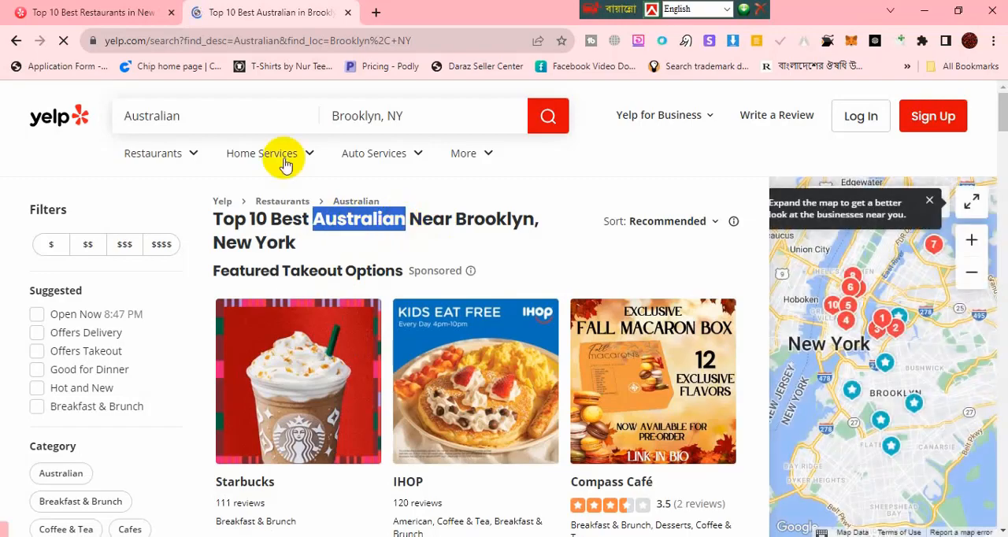
key(alt+Tab)
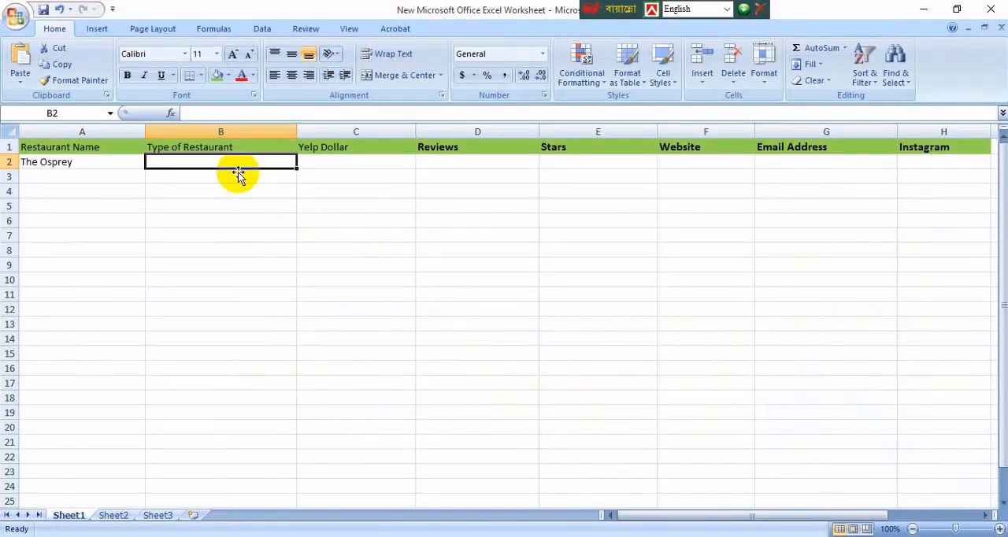
text(Australian)
click(319, 162)
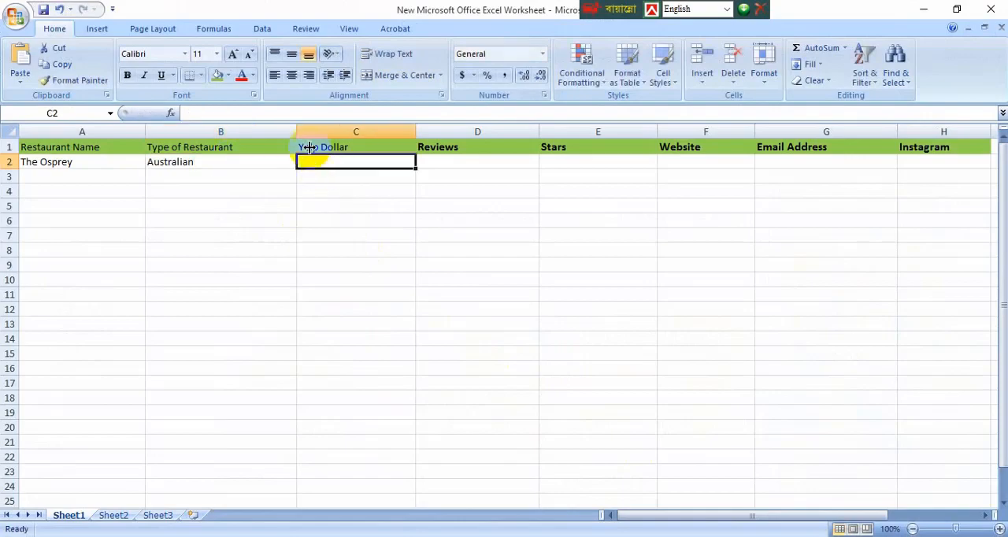
Step: Go back to The Osprey's Yelp listing and copy its $$ price rating into Yelp Dollar cell C2
click(924, 8)
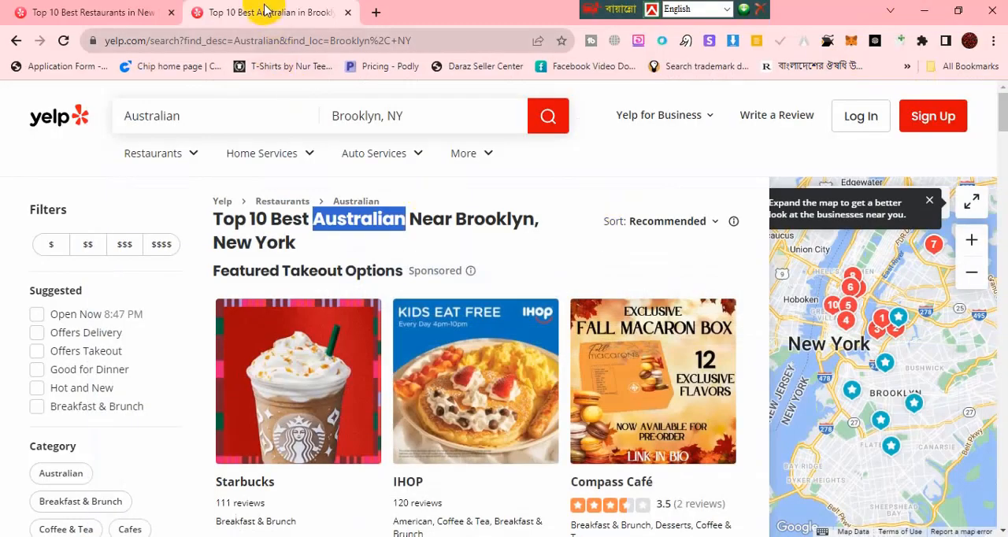
click(17, 44)
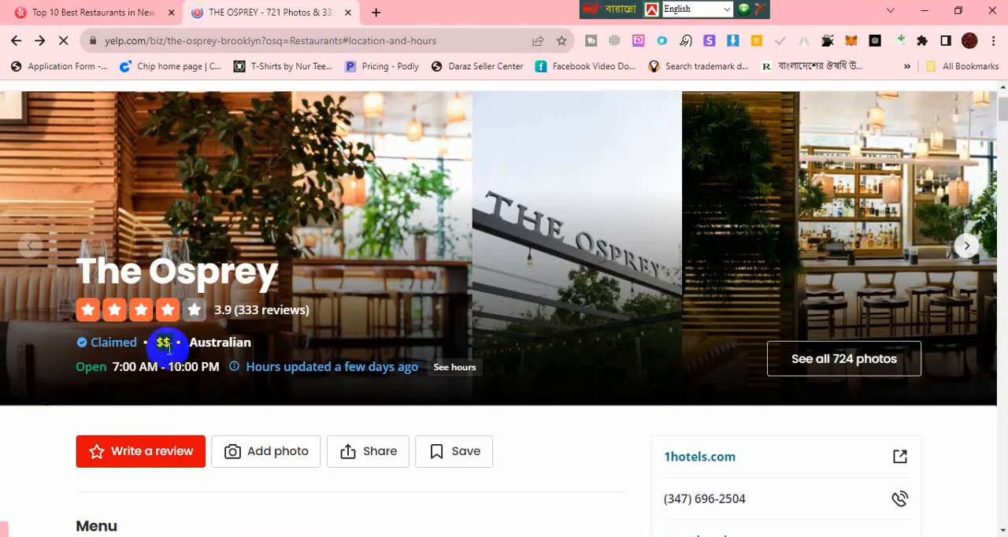
double_click(166, 344)
key(ctrl+c)
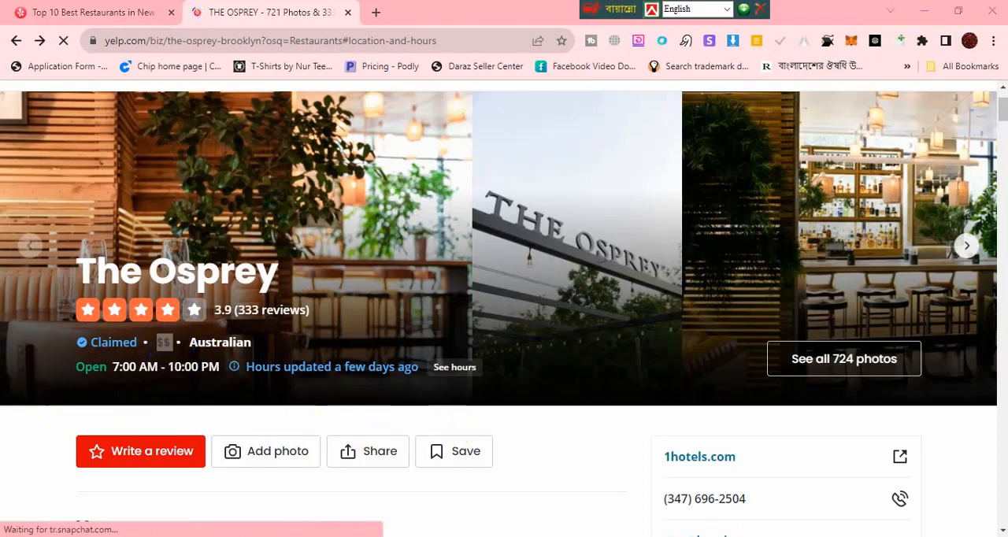
key(alt+Tab)
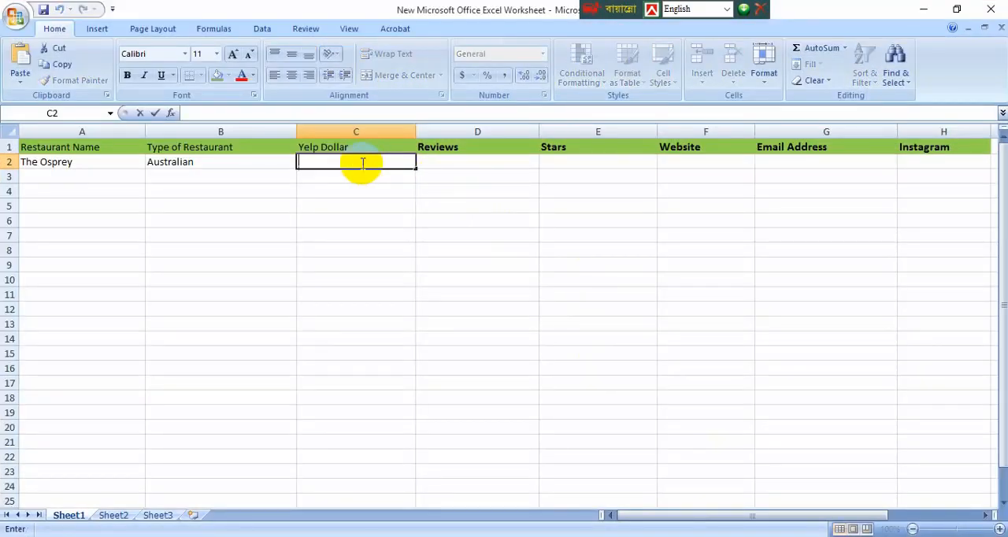
key(ctrl+v)
click(445, 162)
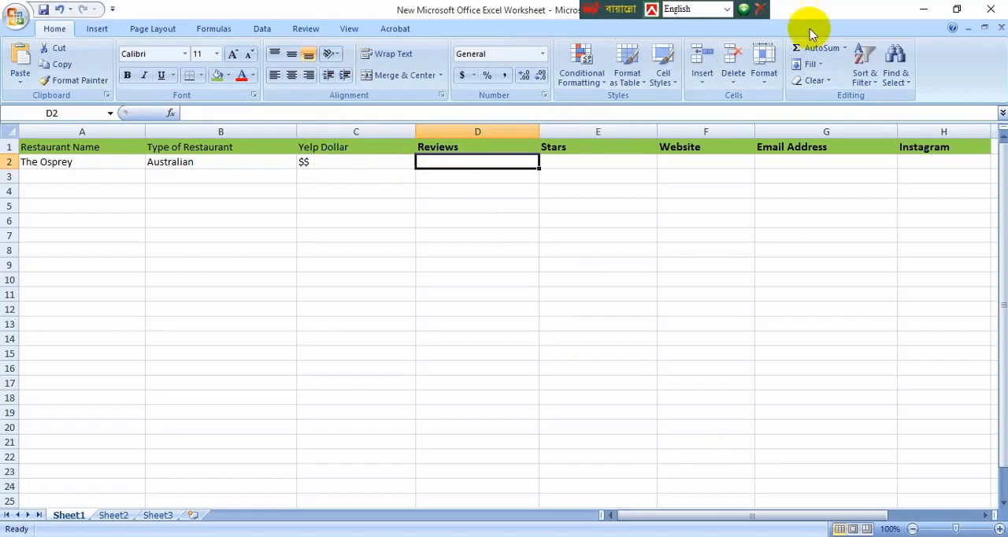
Step: Check the listing's review count on Yelp and enter 333 in Reviews cell D2 of the worksheet
click(923, 9)
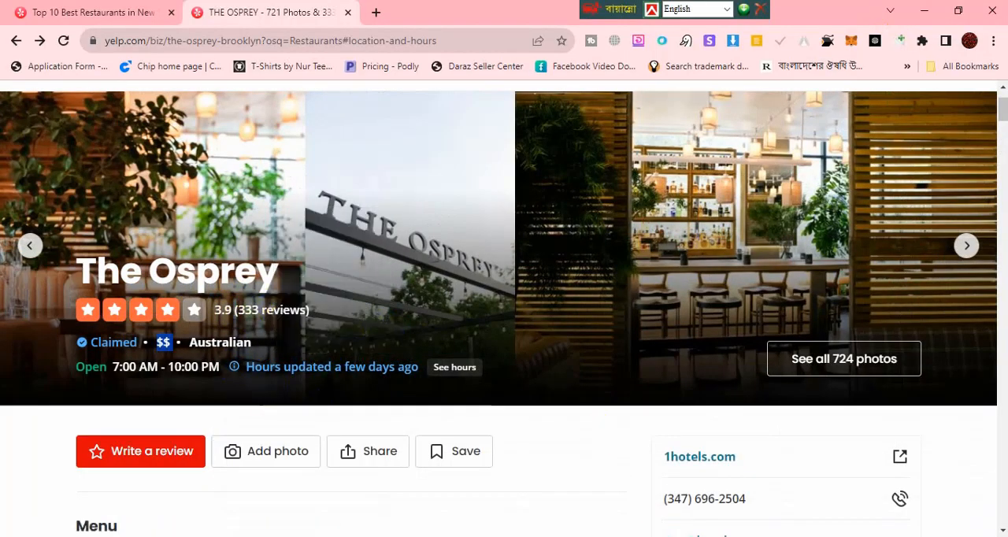
key(alt+Tab)
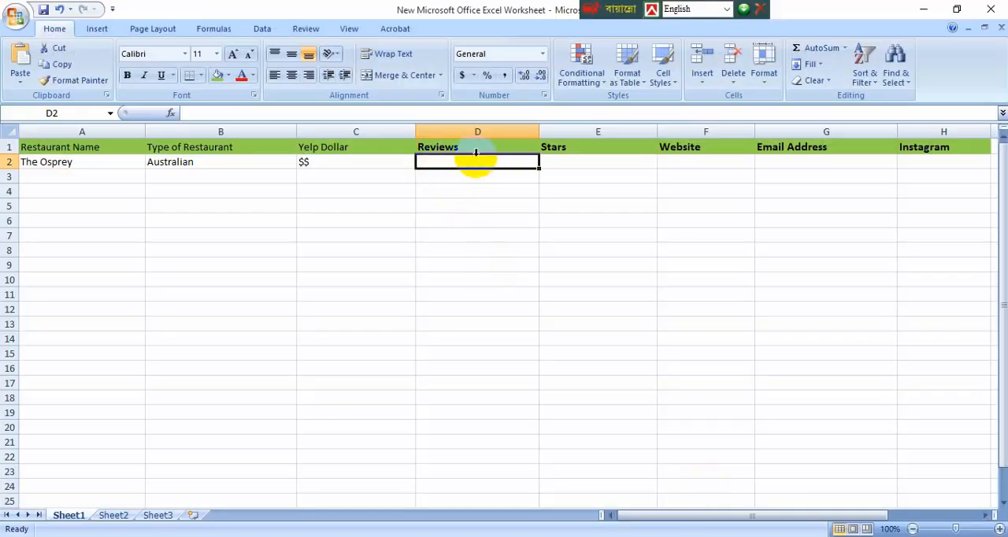
click(926, 10)
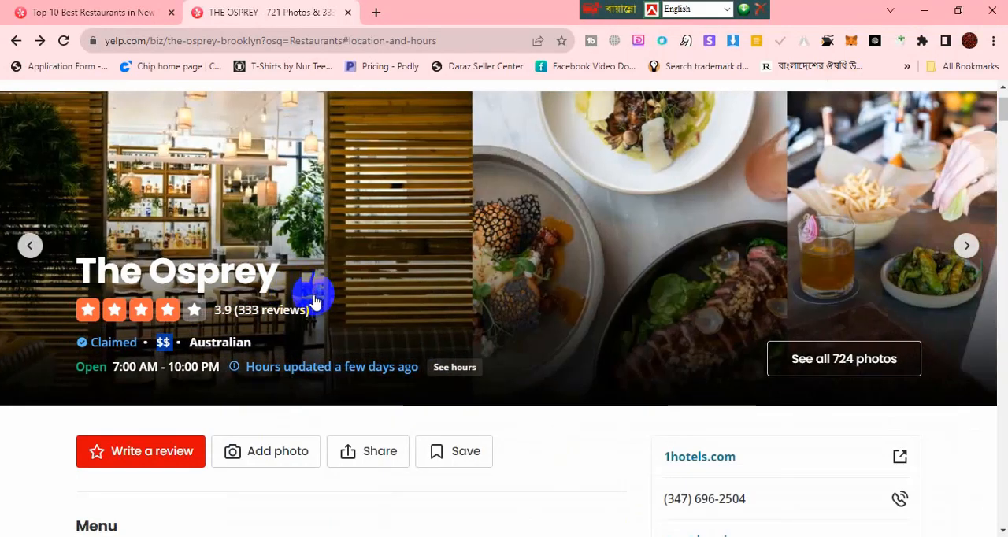
drag(314, 297, 270, 304)
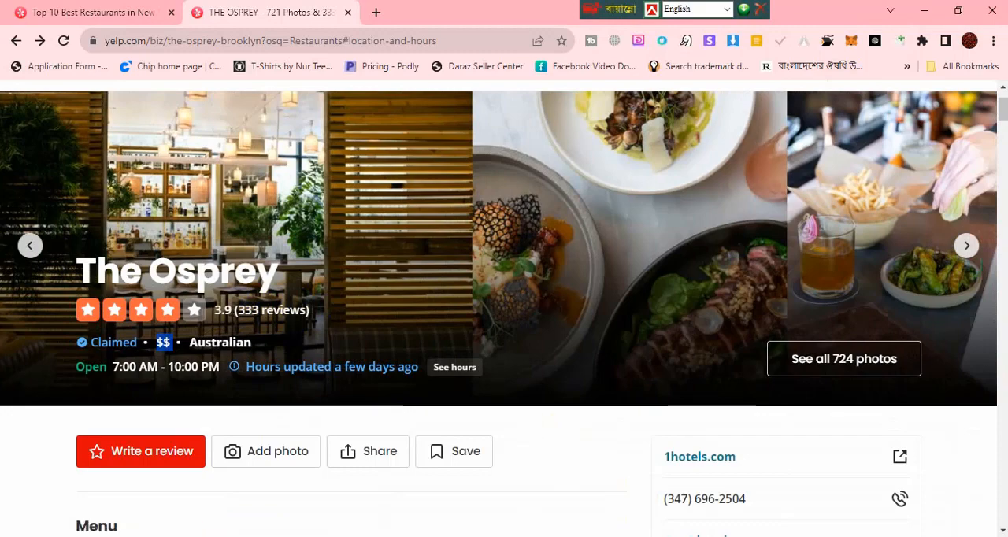
key(alt+Tab)
double_click(487, 160)
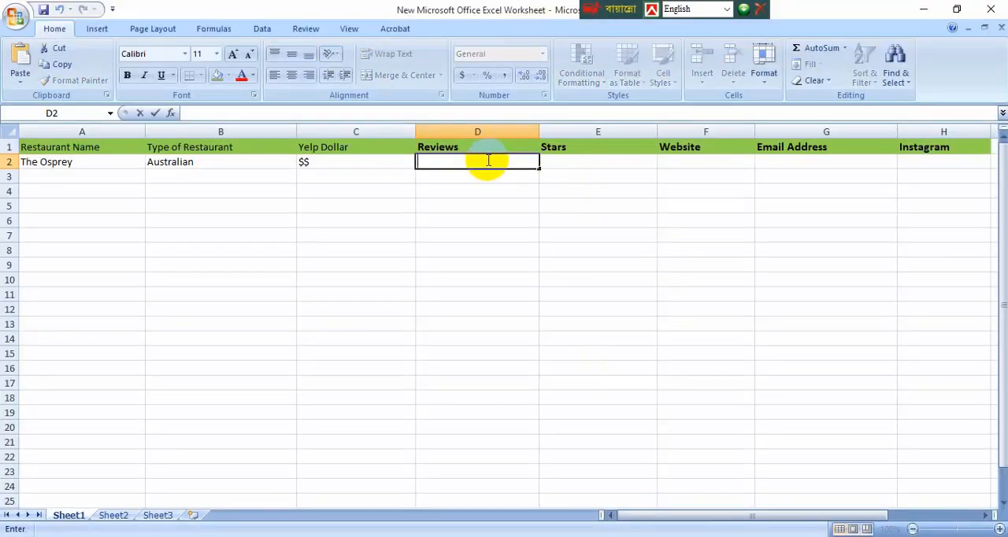
click(589, 159)
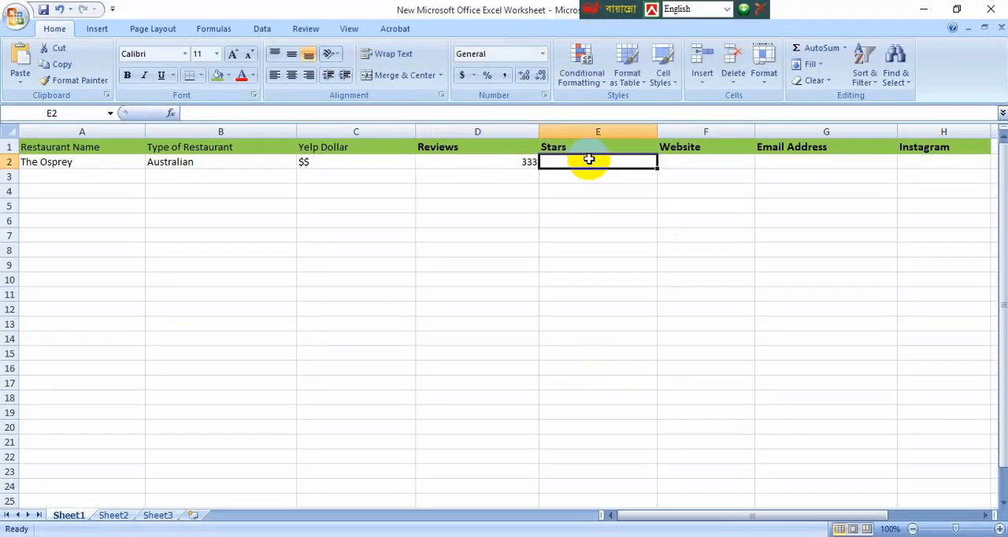
Step: Check The Osprey's star rating on Yelp and enter 4 in Stars cell E2 of the worksheet
click(923, 9)
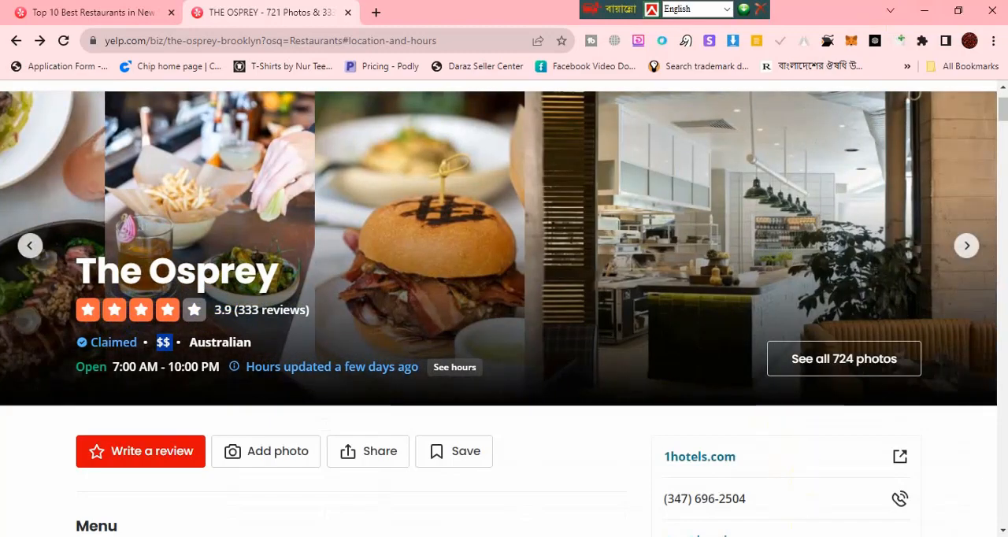
click(746, 536)
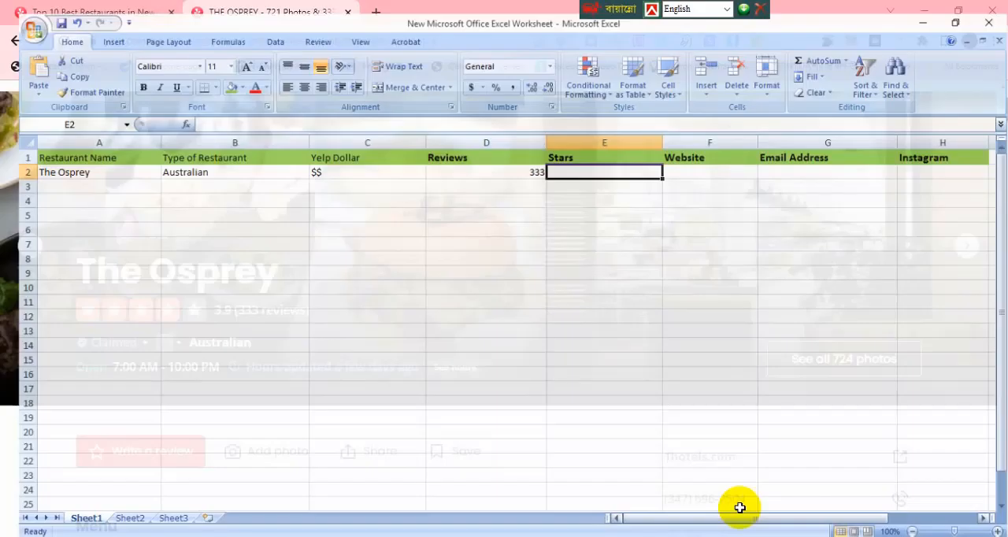
double_click(596, 158)
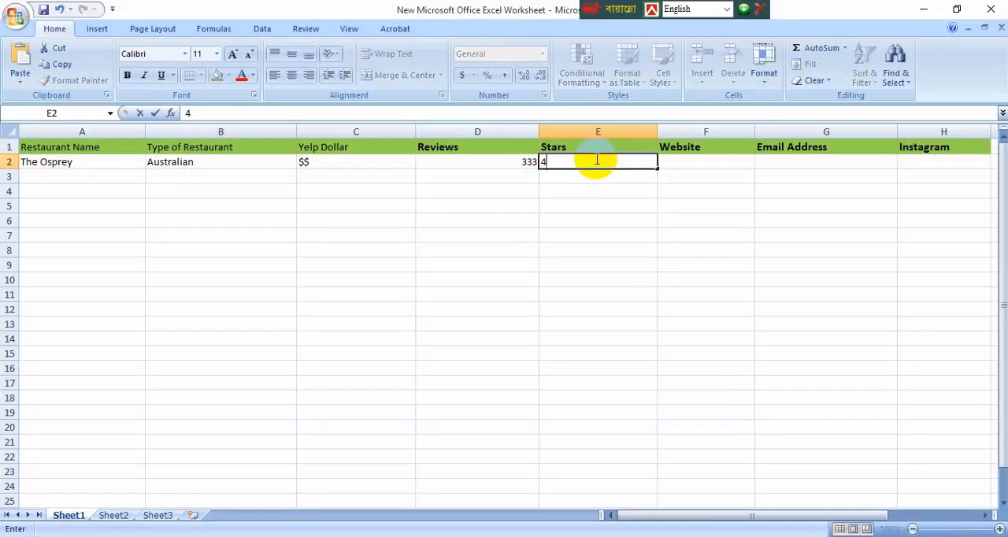
text(4)
click(638, 218)
Step: Check the worksheet's Website column, then open the website menu link from The Osprey's Yelp listing
click(924, 9)
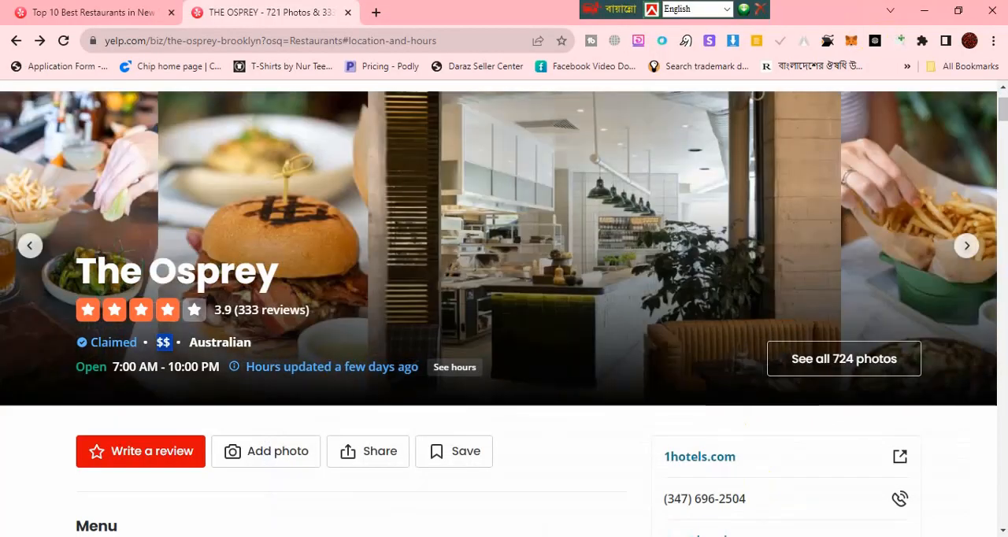
click(746, 536)
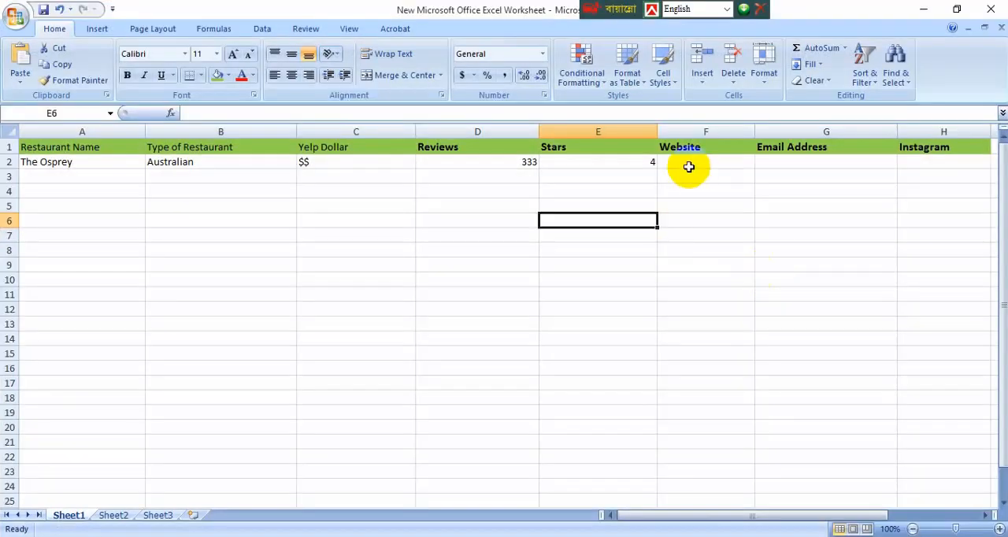
click(924, 8)
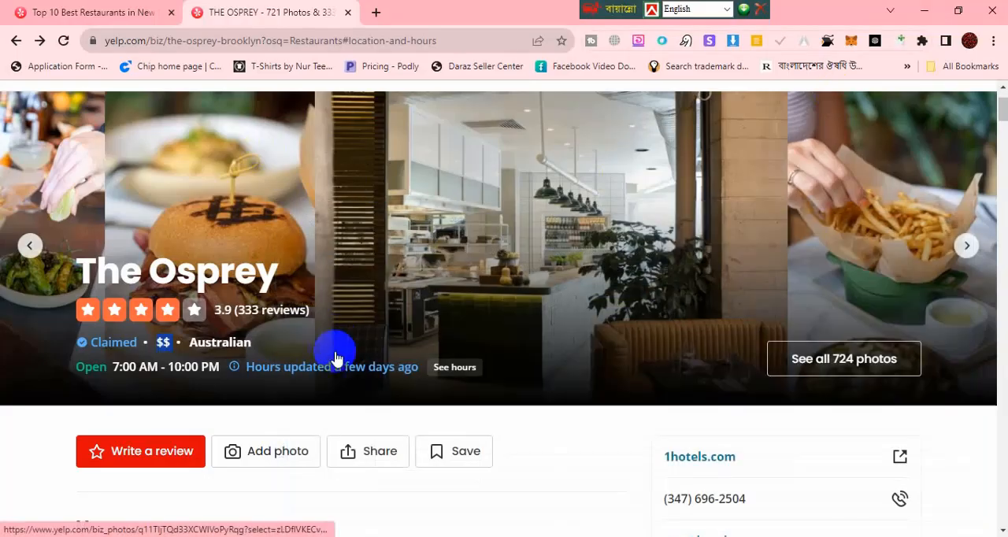
scroll(248, 367, down, 3)
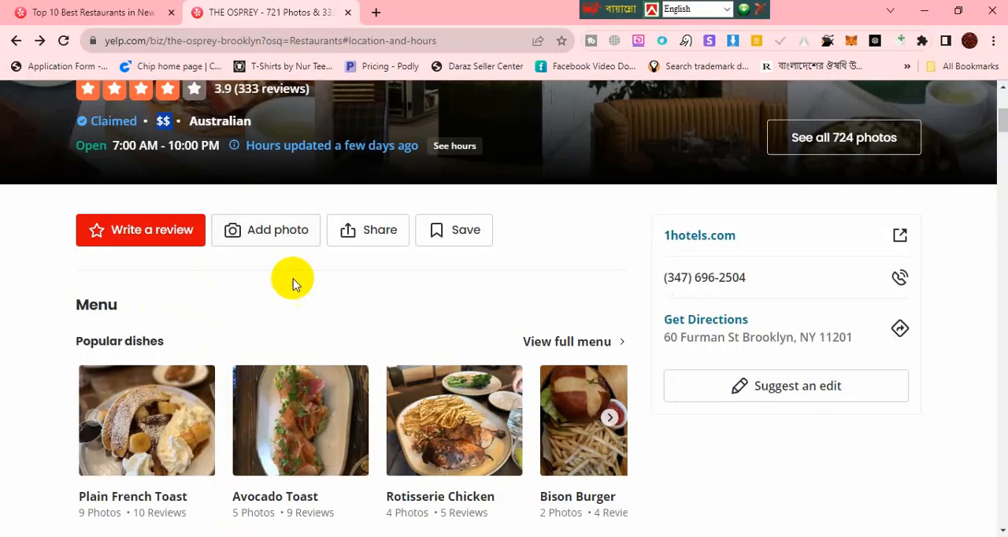
scroll(293, 279, down, 3)
scroll(166, 299, down, 1)
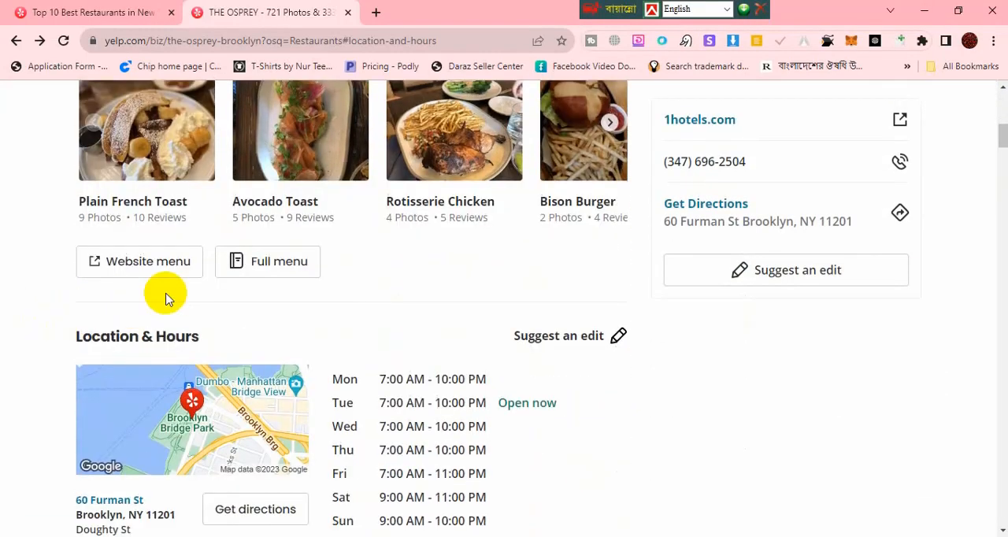
click(140, 265)
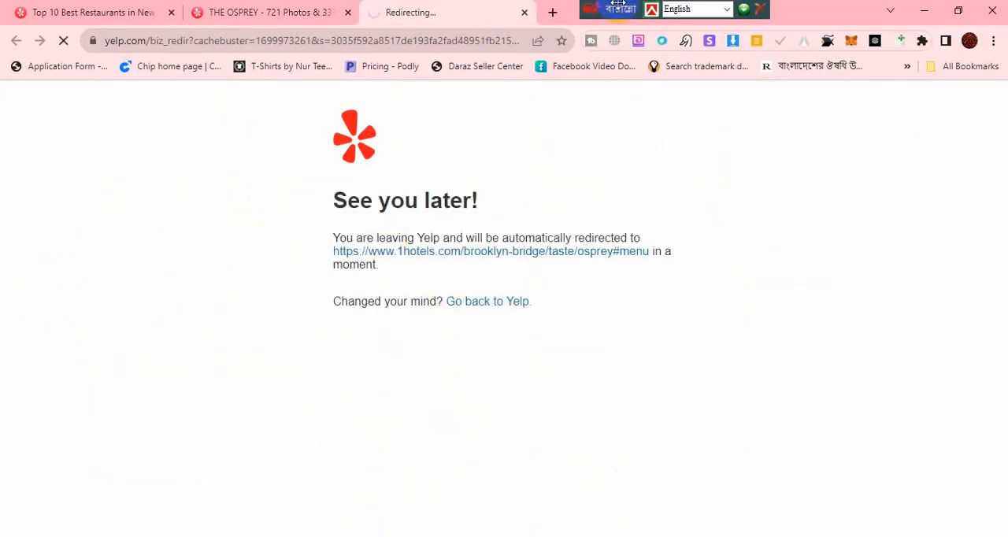
drag(619, 7, 690, 6)
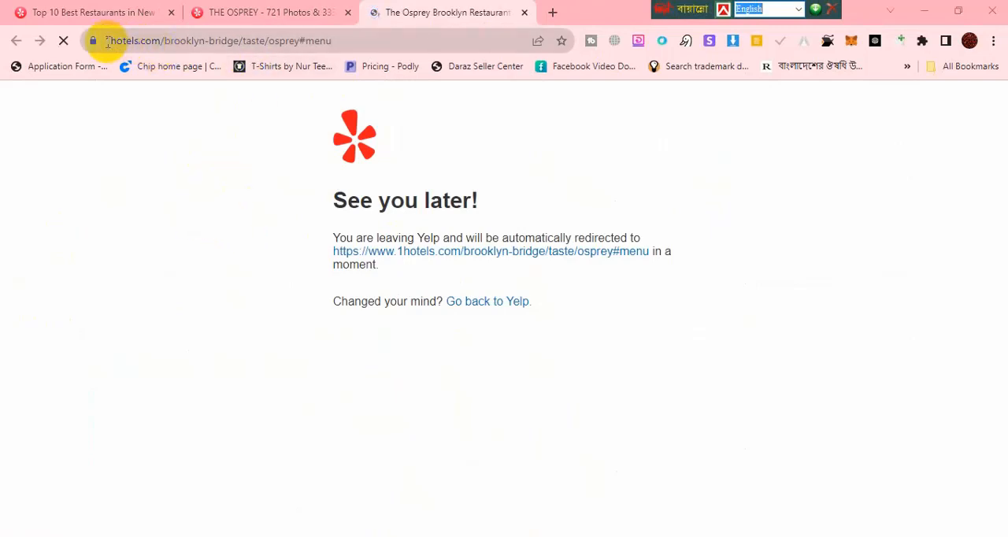
drag(107, 42, 211, 44)
click(683, 536)
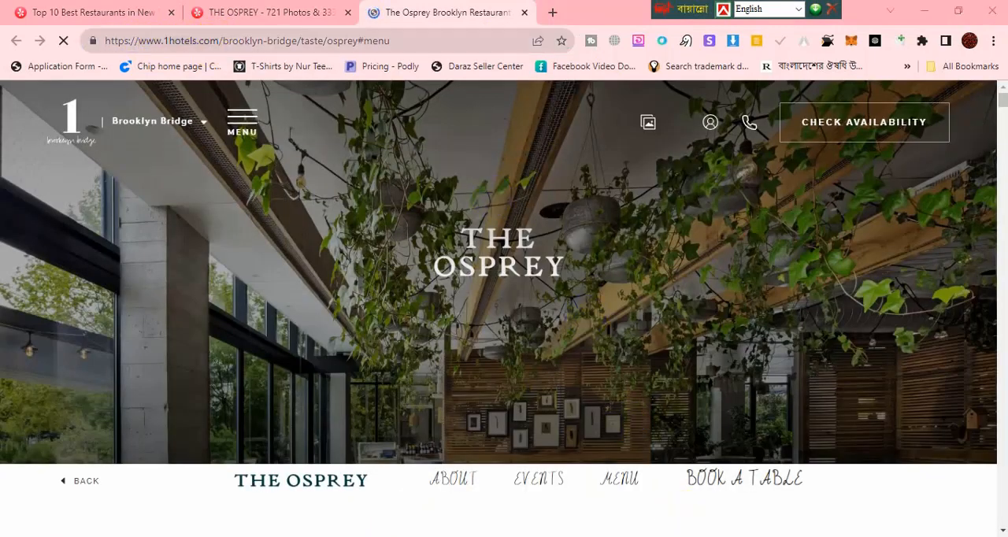
double_click(682, 162)
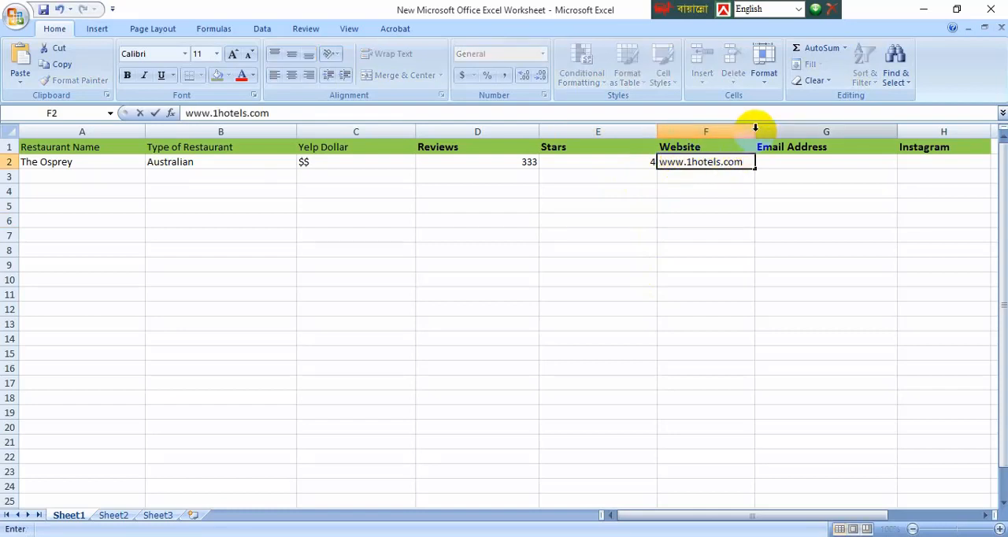
click(788, 220)
Step: Widen the worksheet's Website and Stars columns slightly and return to the restaurant's website in the browser
drag(757, 135, 767, 131)
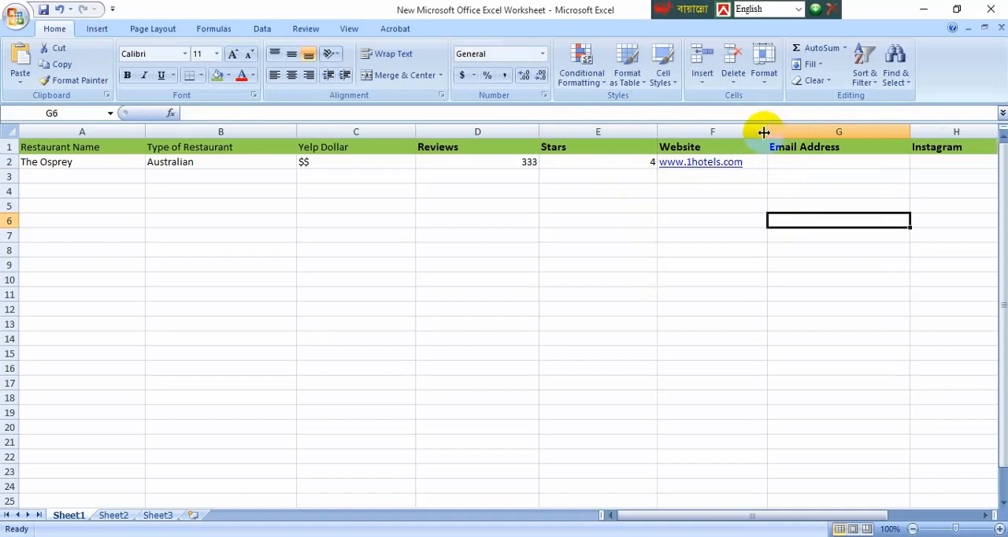
drag(657, 138, 663, 134)
click(923, 9)
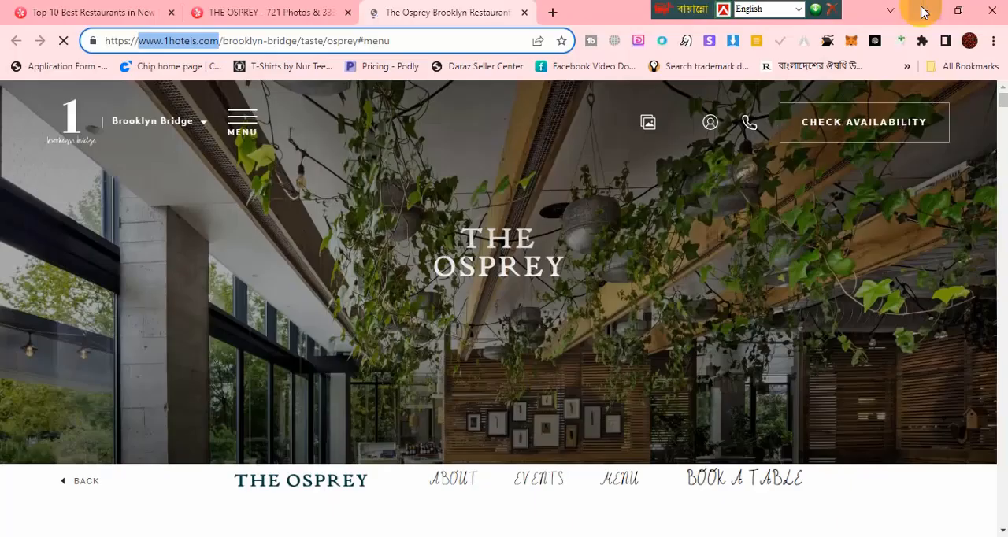
Step: Open the hotel's Contact Us page from the footer of The Osprey's website, and check the worksheet's Email Address and Instagram columns
scroll(760, 203, down, 5)
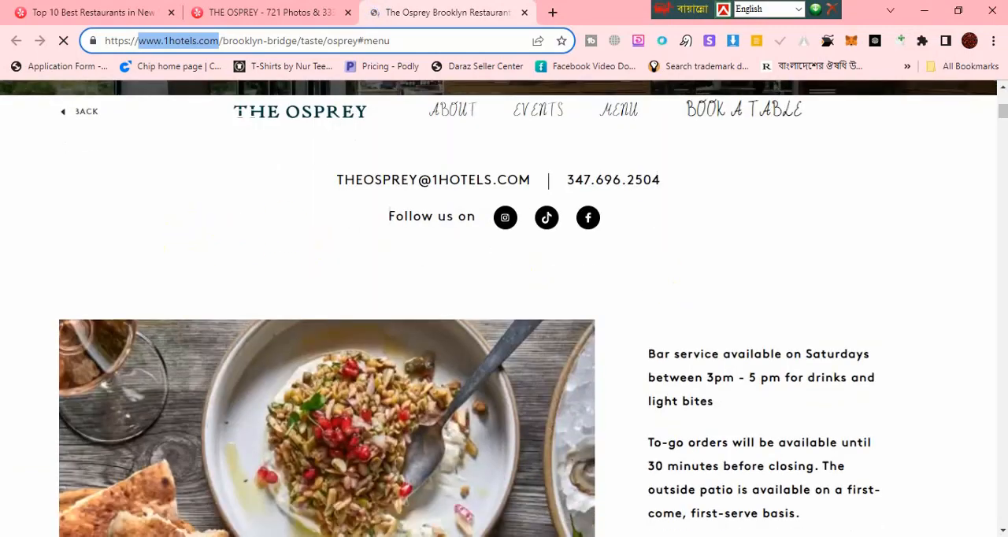
scroll(1003, 112, down, 1)
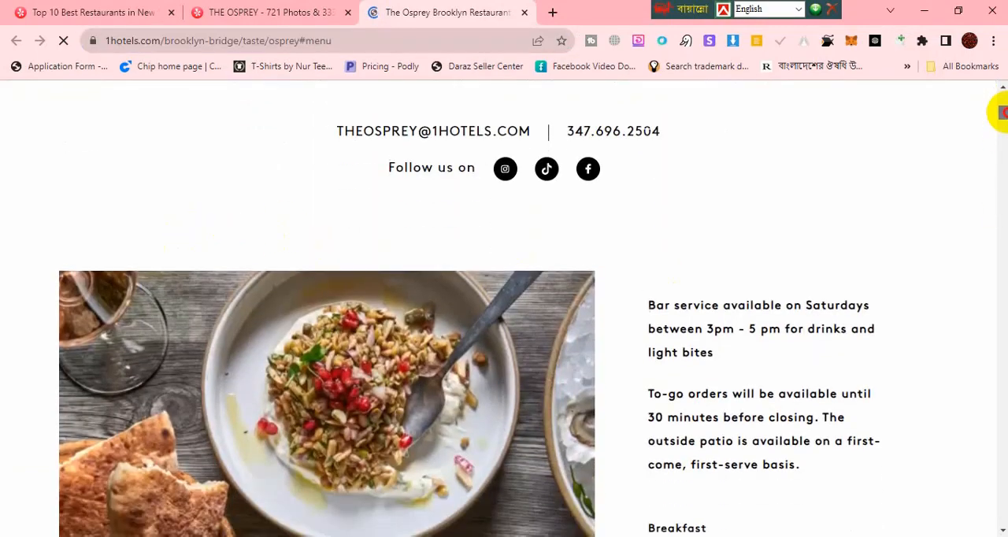
drag(1001, 113, 1003, 518)
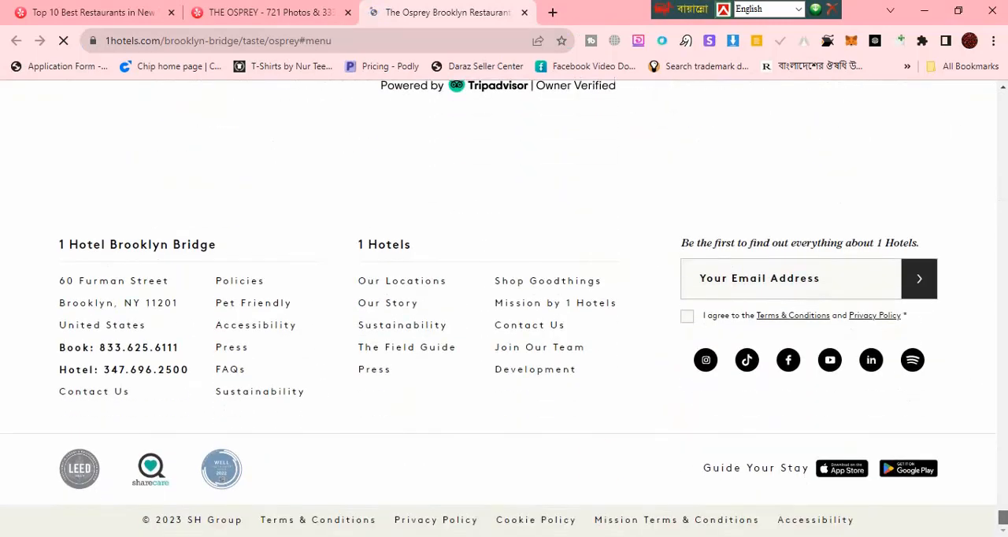
click(97, 392)
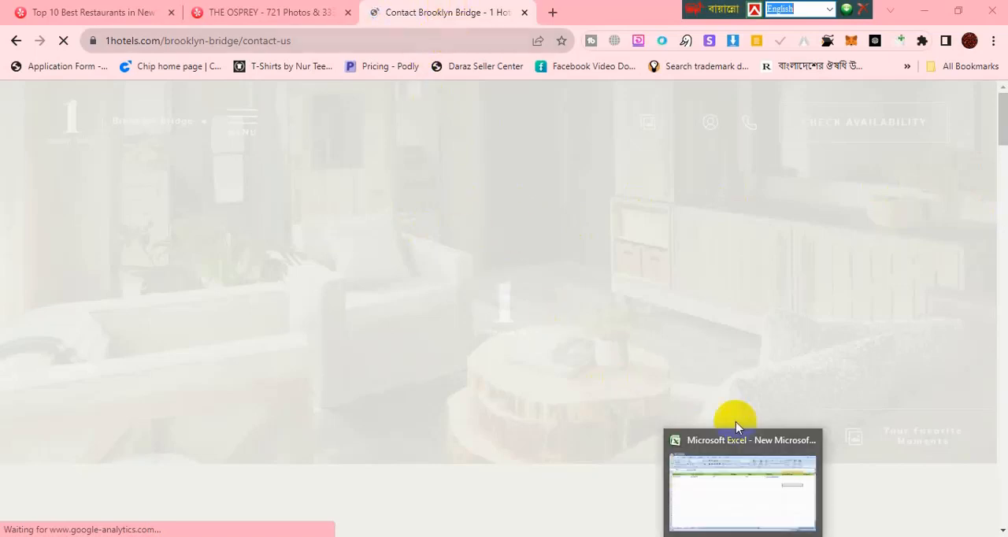
click(461, 4)
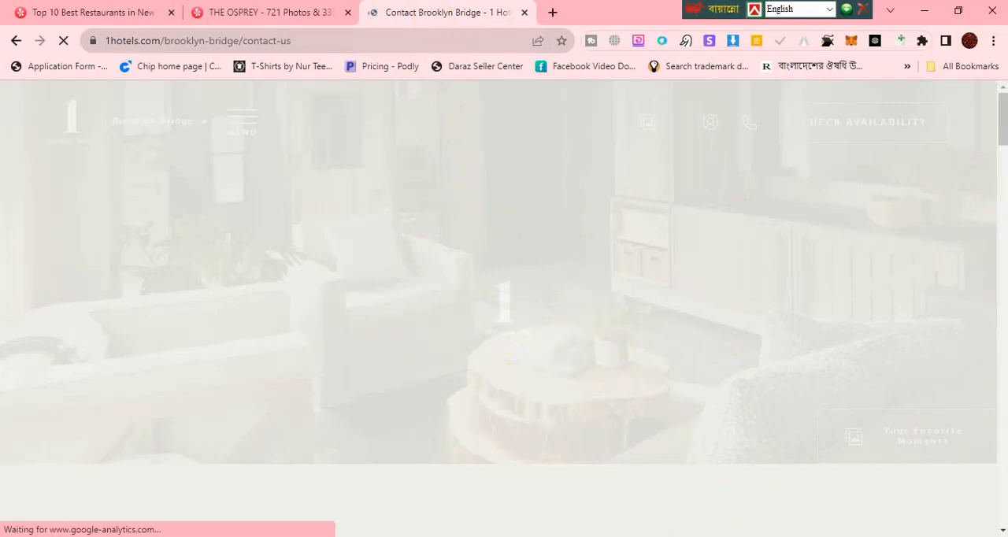
key(alt+Tab)
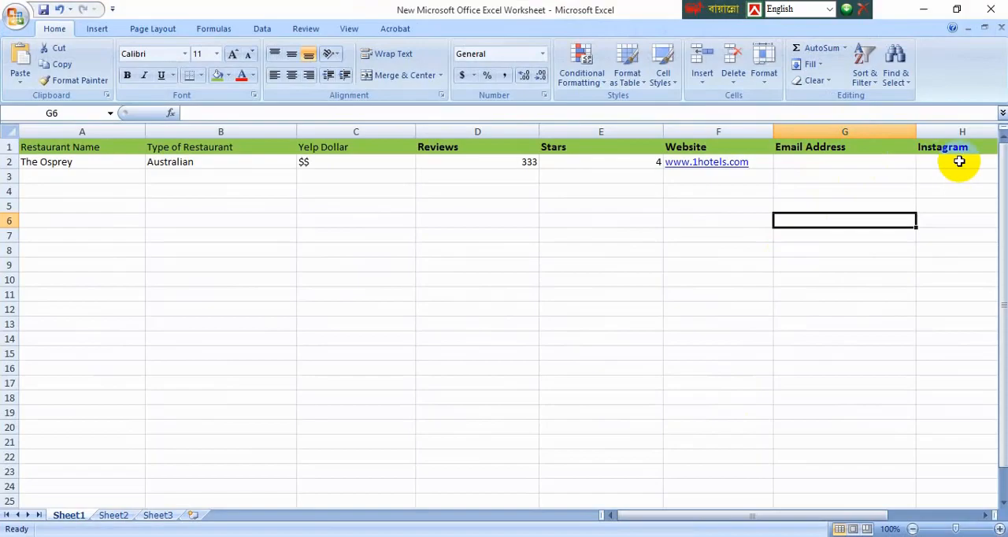
click(923, 7)
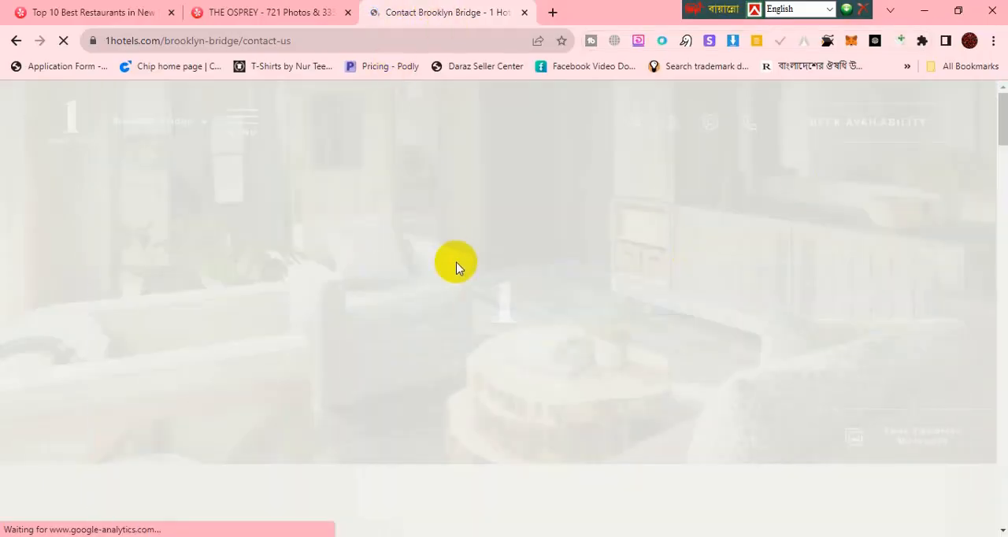
Step: Copy the managing partner's e-mail from the Media Contacts section into Email Address cell G2 of the worksheet and widen that column slightly
scroll(459, 255, down, 8)
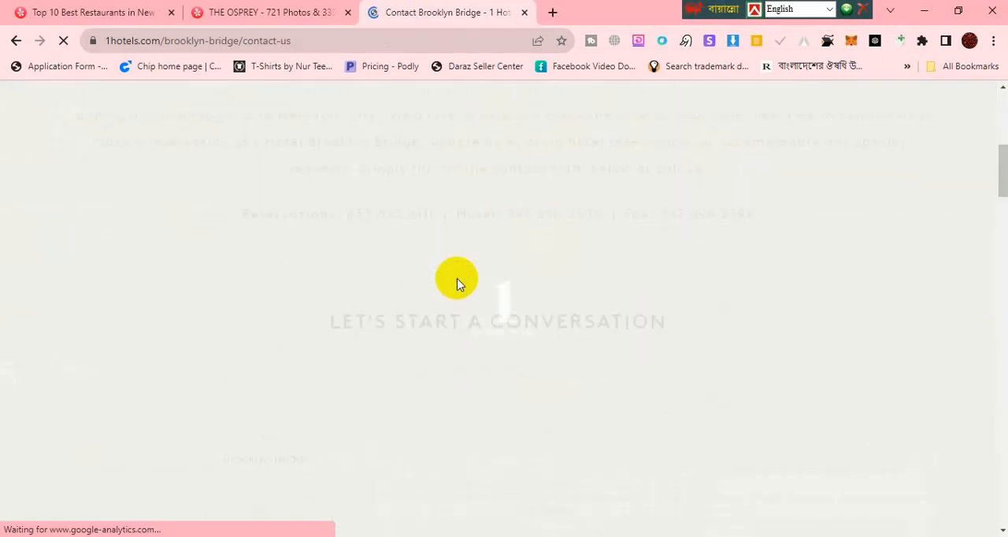
scroll(459, 283, down, 5)
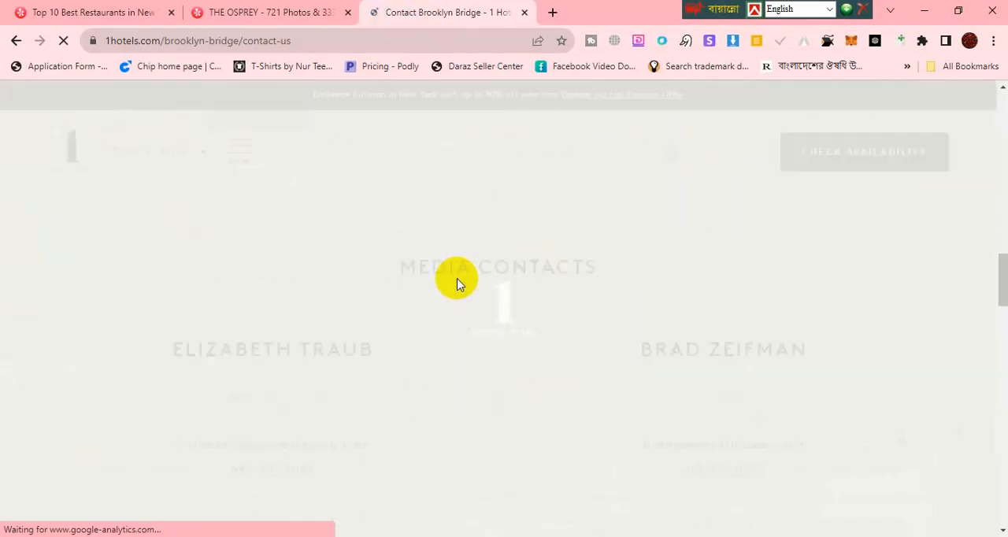
scroll(460, 284, up, 3)
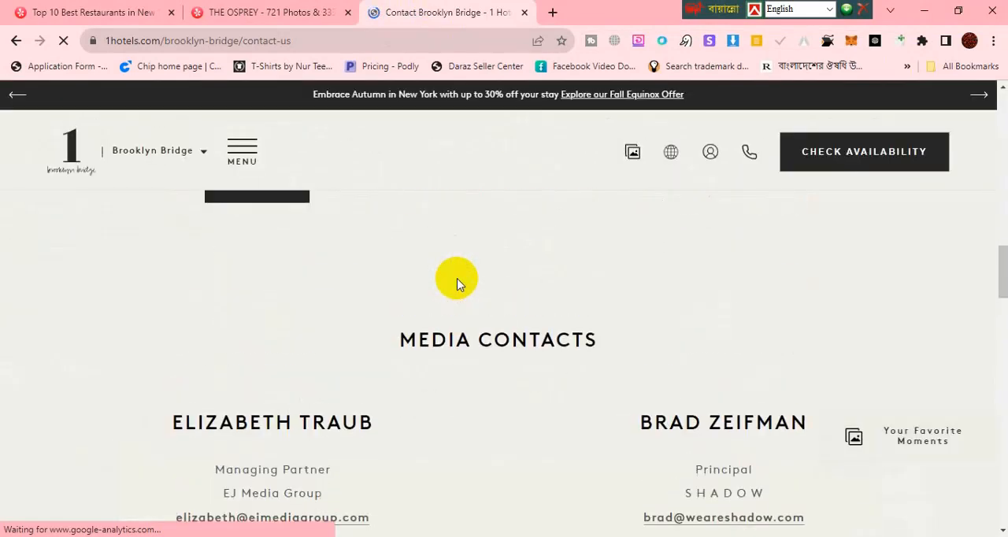
scroll(460, 283, down, 2)
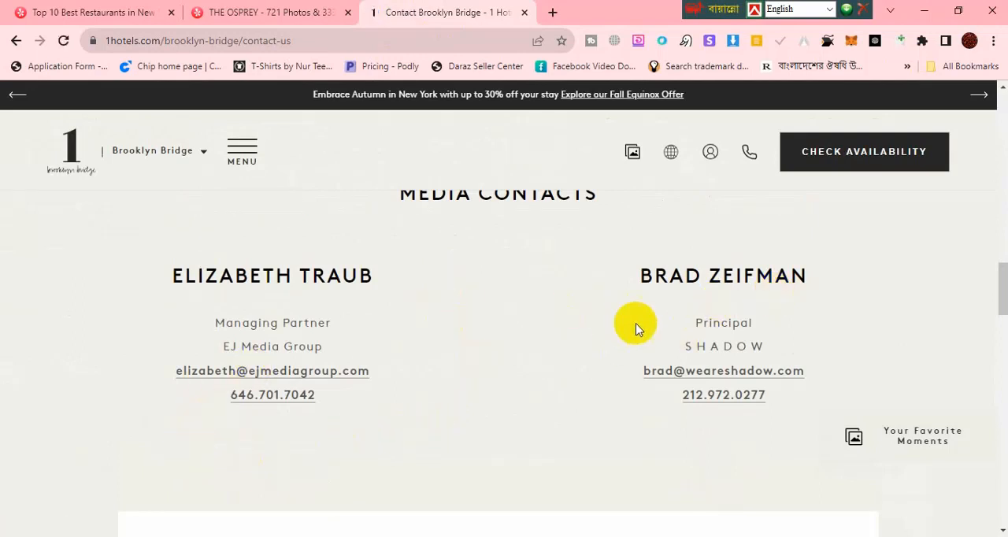
scroll(479, 345, up, 2)
scroll(504, 337, down, 2)
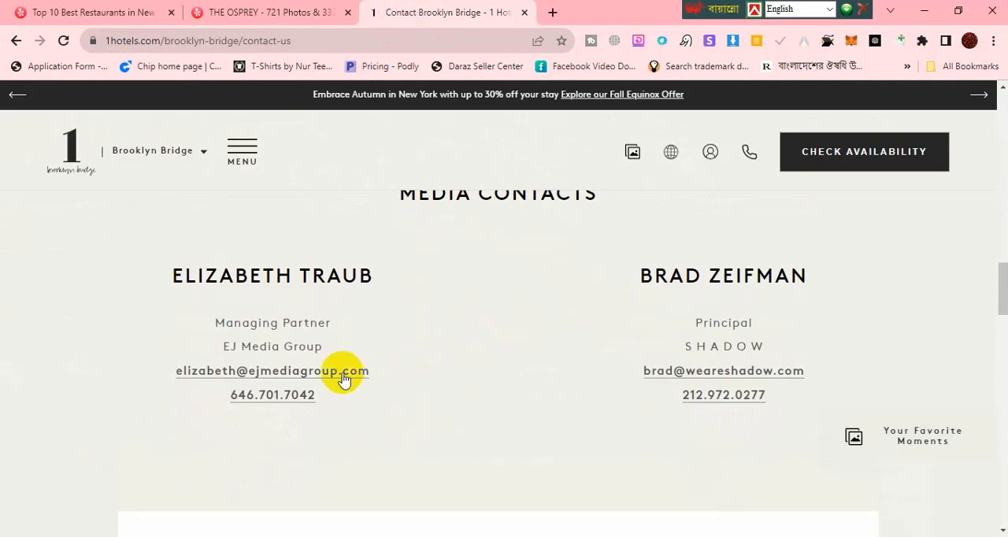
drag(170, 369, 385, 371)
key(ctrl+c)
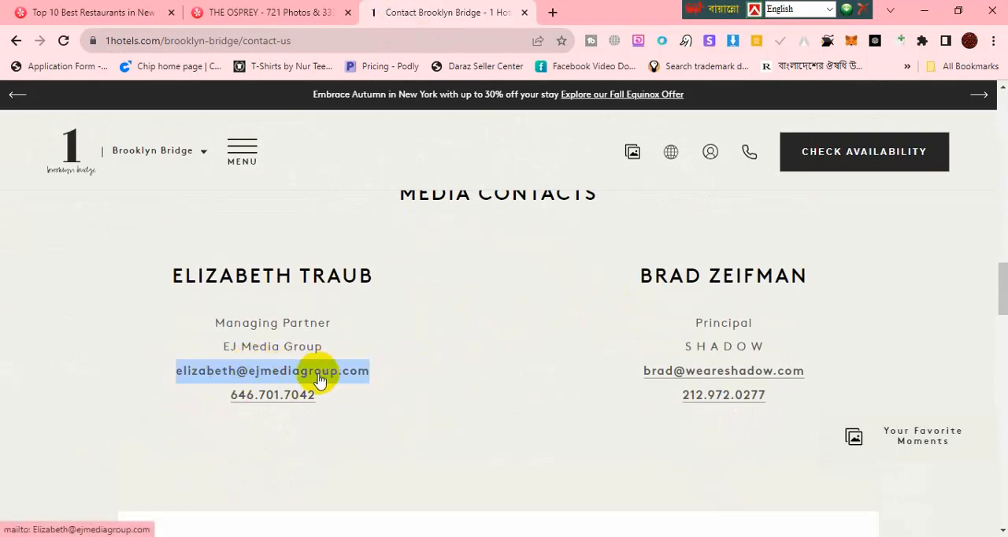
key(alt+Tab)
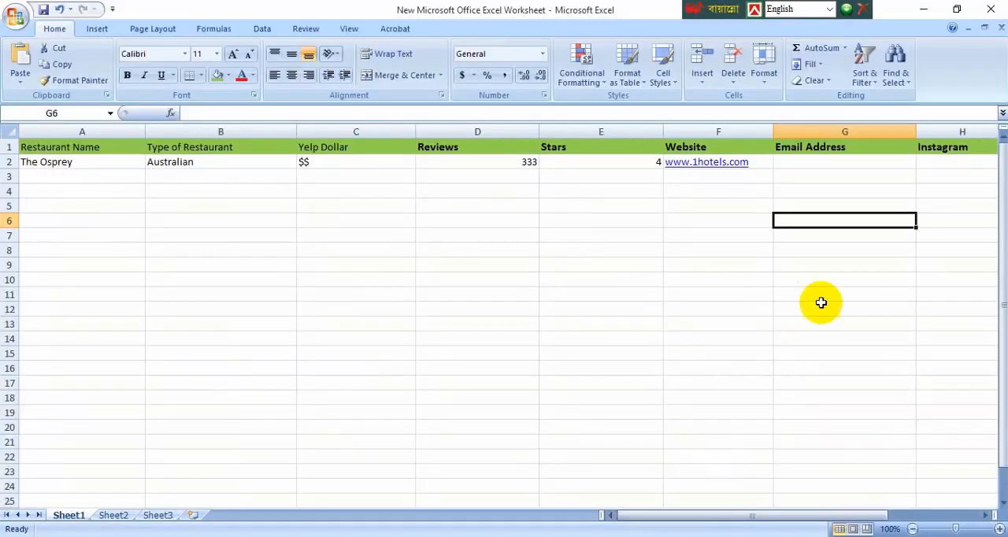
click(824, 162)
key(ctrl+v)
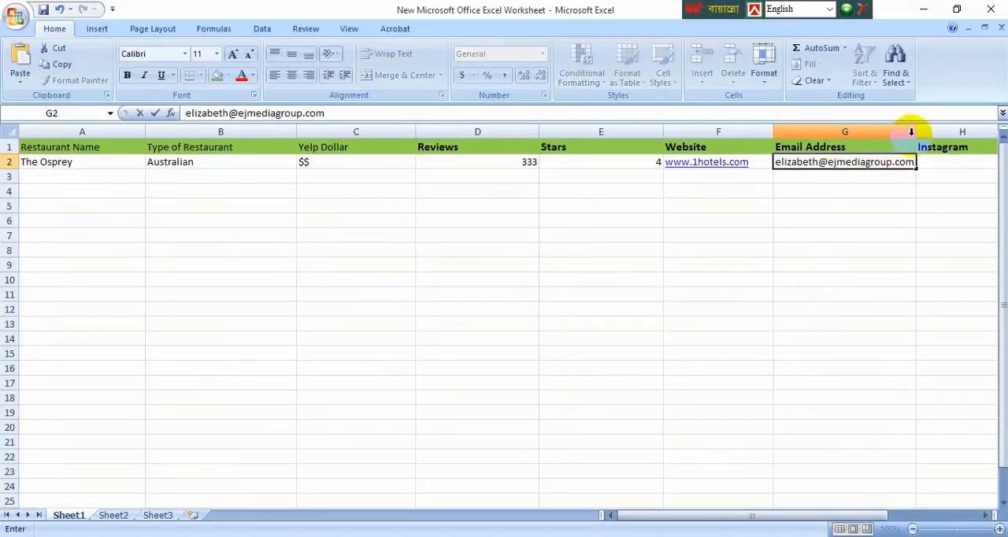
click(925, 205)
drag(918, 132, 923, 130)
Step: Select Instagram cell H2 in the worksheet and copy the link address of the Instagram profile from the hotel website's footer
click(963, 163)
click(924, 7)
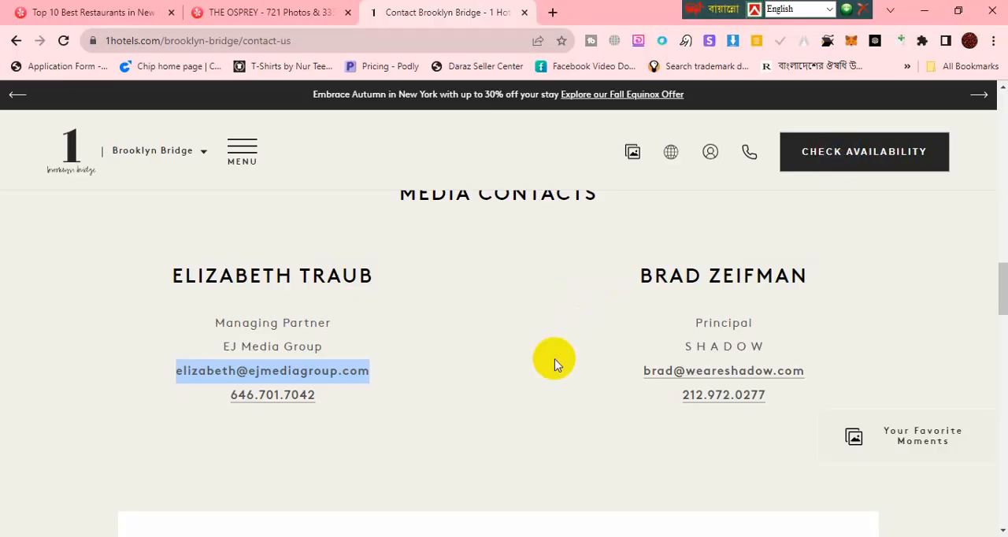
scroll(669, 318, up, 2)
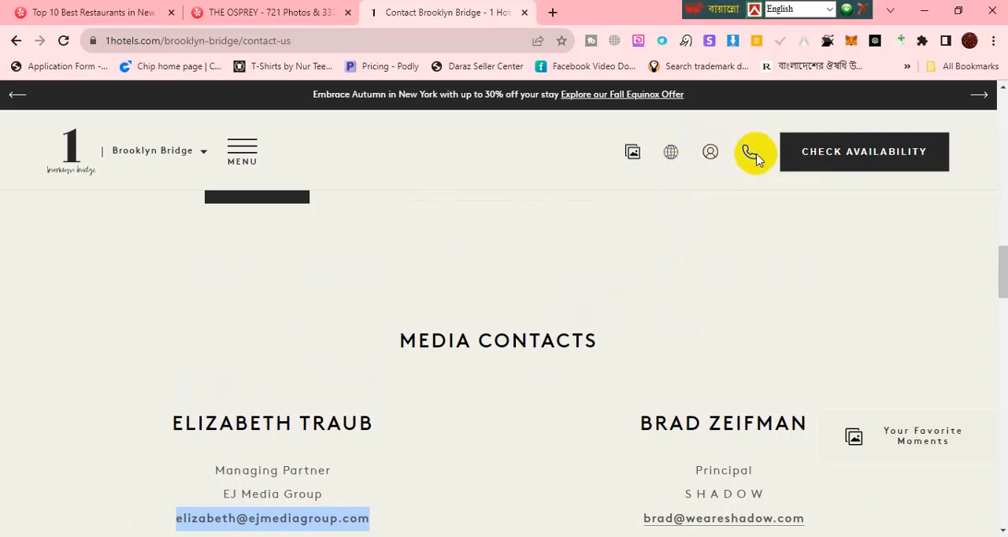
scroll(905, 270, down, 3)
drag(1004, 285, 997, 491)
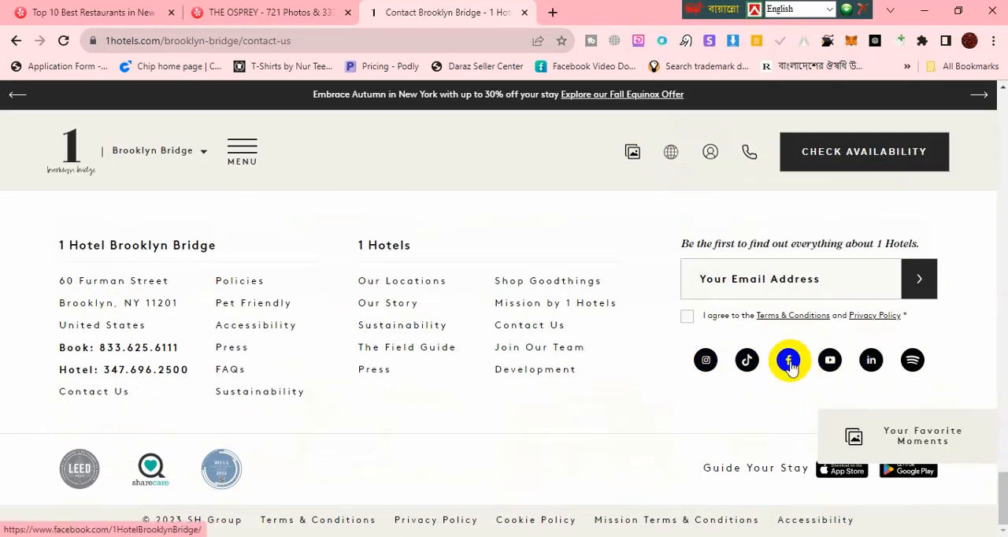
right_click(706, 361)
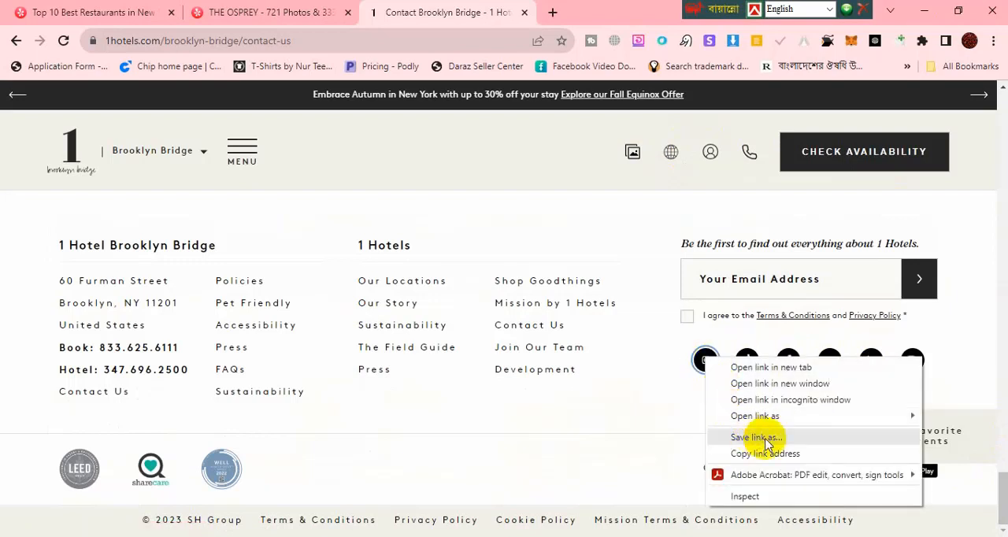
click(730, 453)
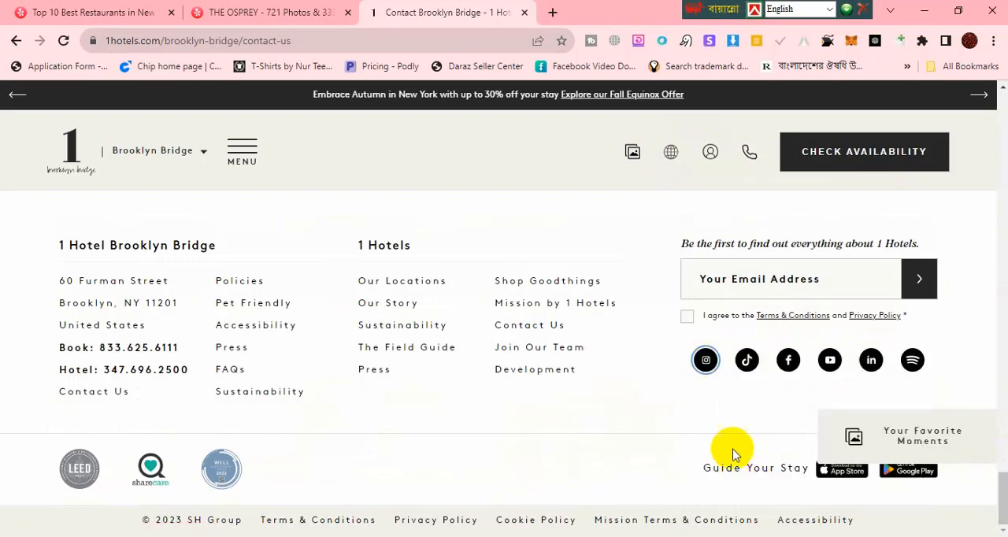
right_click(708, 364)
click(776, 458)
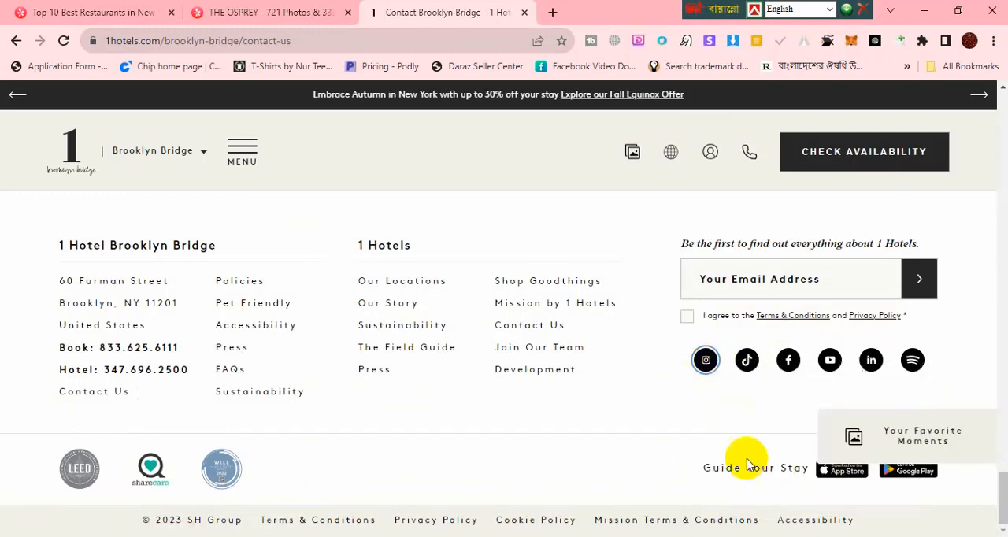
key(alt+Tab)
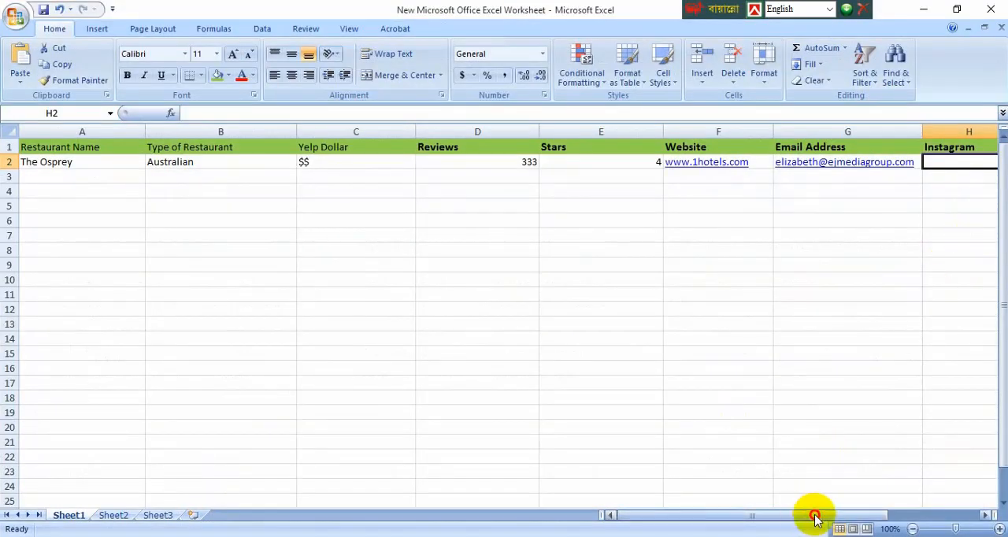
drag(815, 518, 866, 518)
double_click(829, 163)
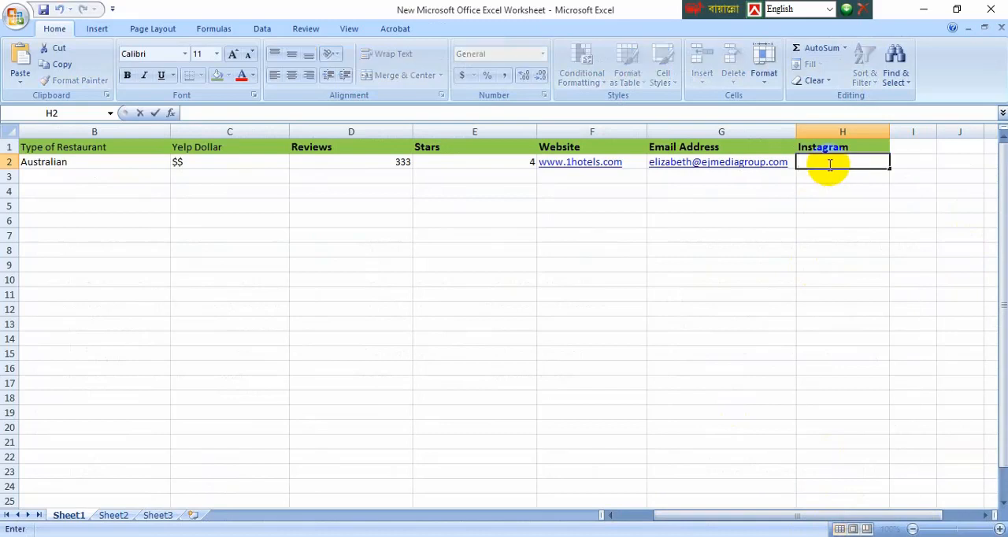
key(ctrl+v)
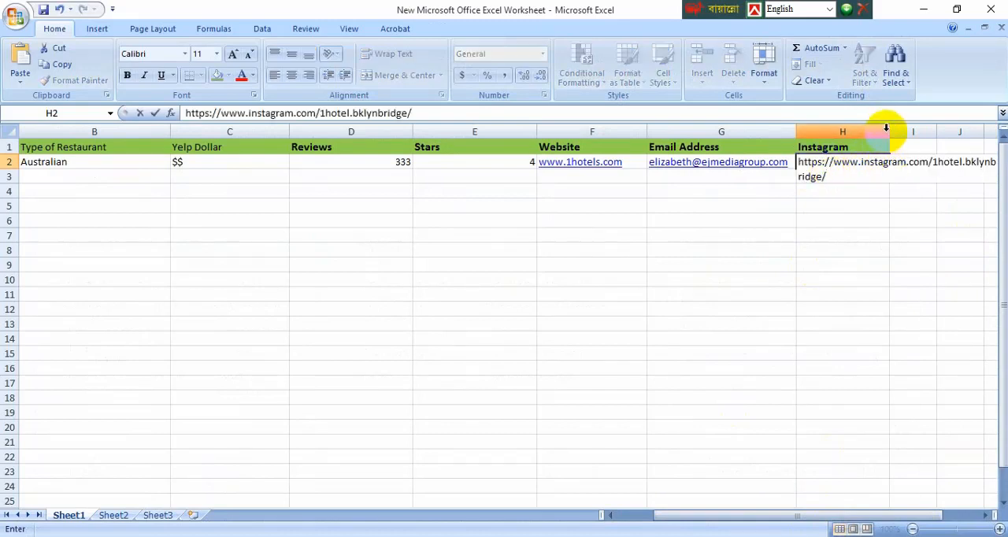
click(879, 222)
Step: Widen the Instagram column until the full profile link fits inside it
drag(888, 134, 997, 135)
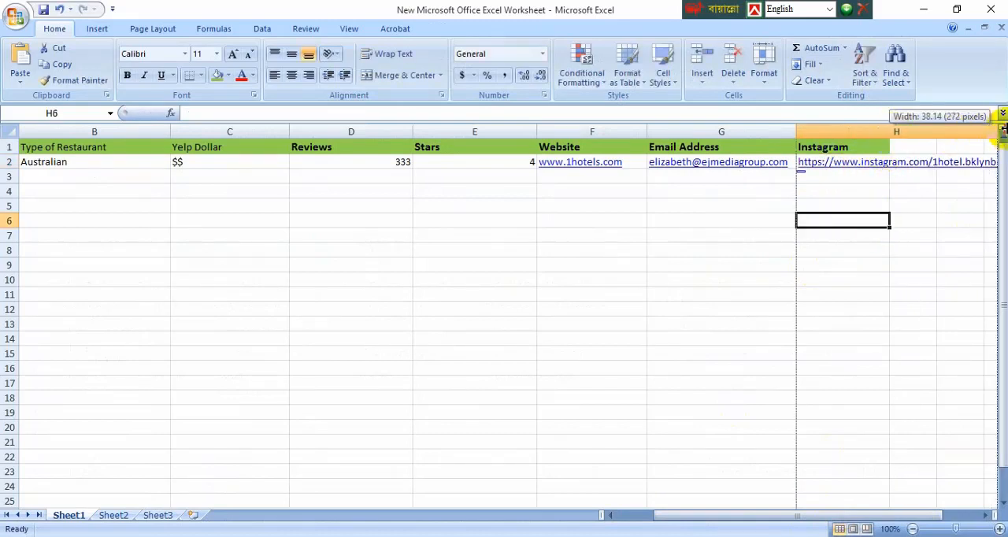
drag(847, 516, 893, 513)
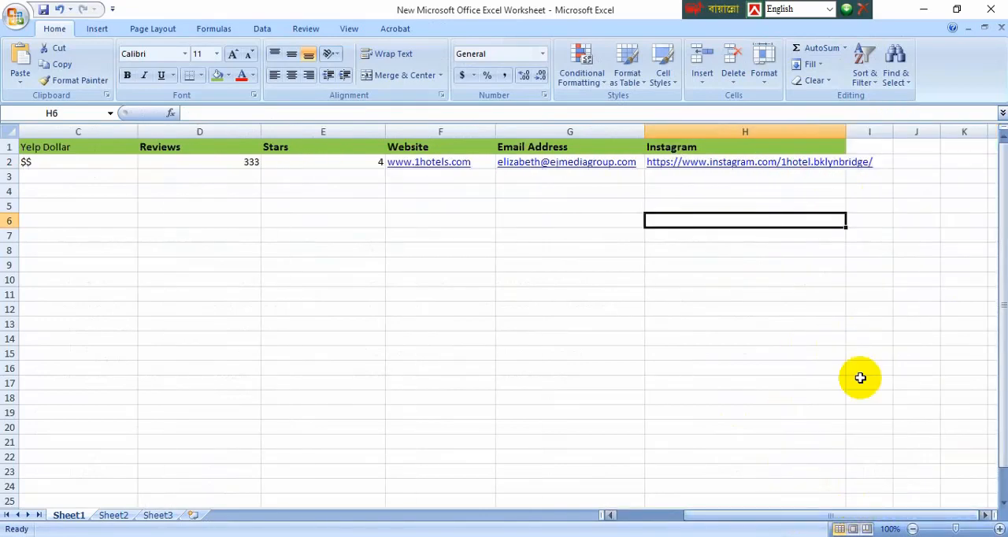
drag(846, 132, 879, 132)
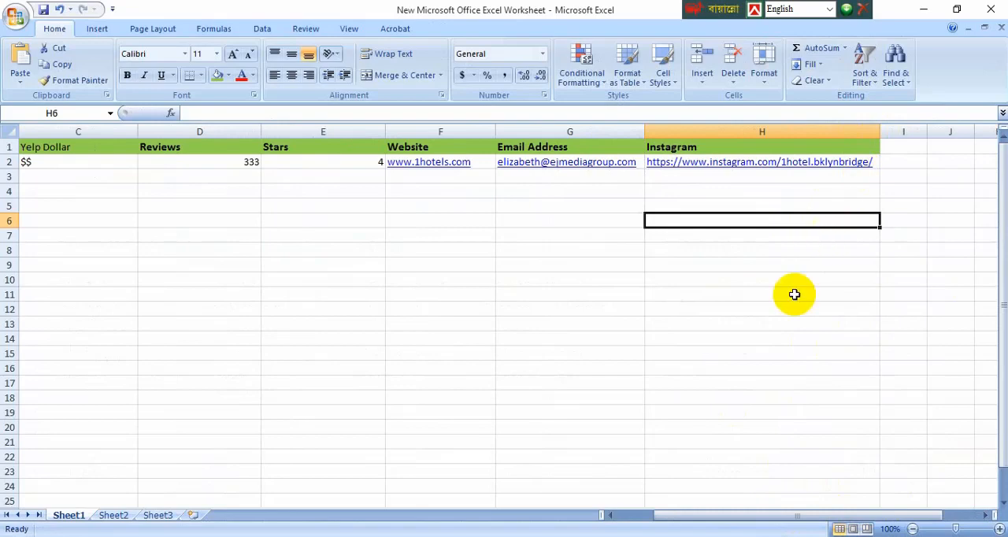
click(771, 324)
Step: Narrow the Stars, Reviews, Yelp Dollar and Type of Restaurant columns to roughly fit their contents
drag(838, 515, 747, 511)
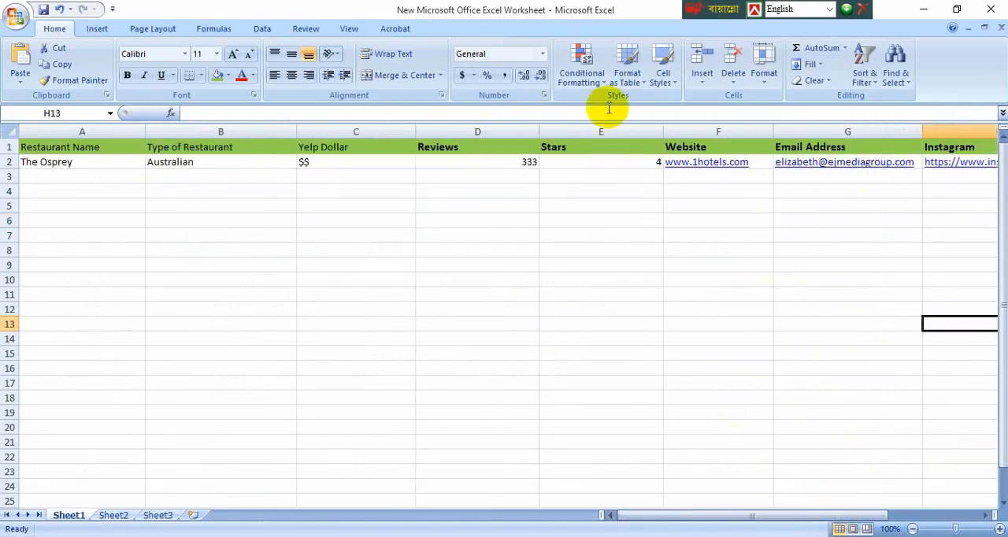
drag(664, 131, 493, 128)
drag(474, 132, 368, 132)
drag(296, 131, 246, 131)
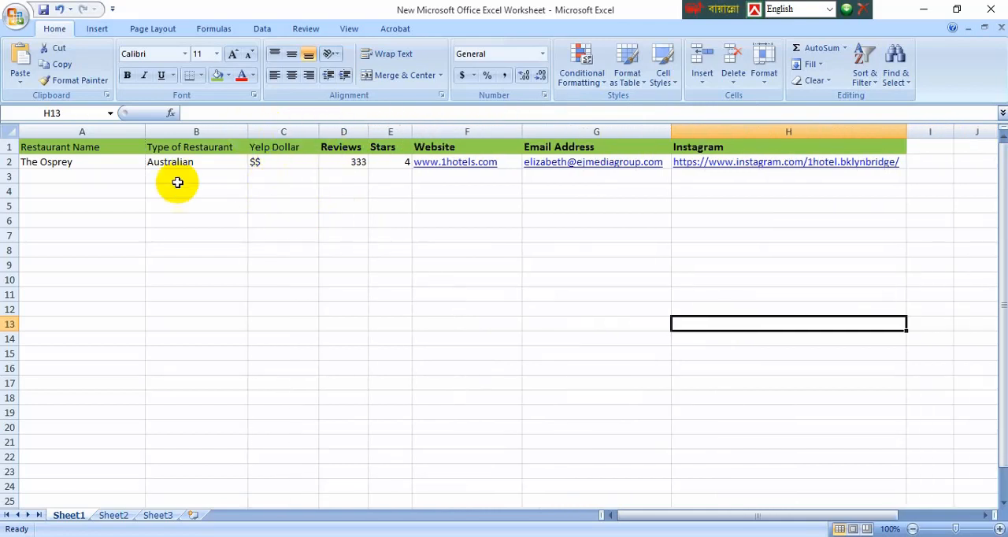
click(639, 249)
key(Right)
click(169, 253)
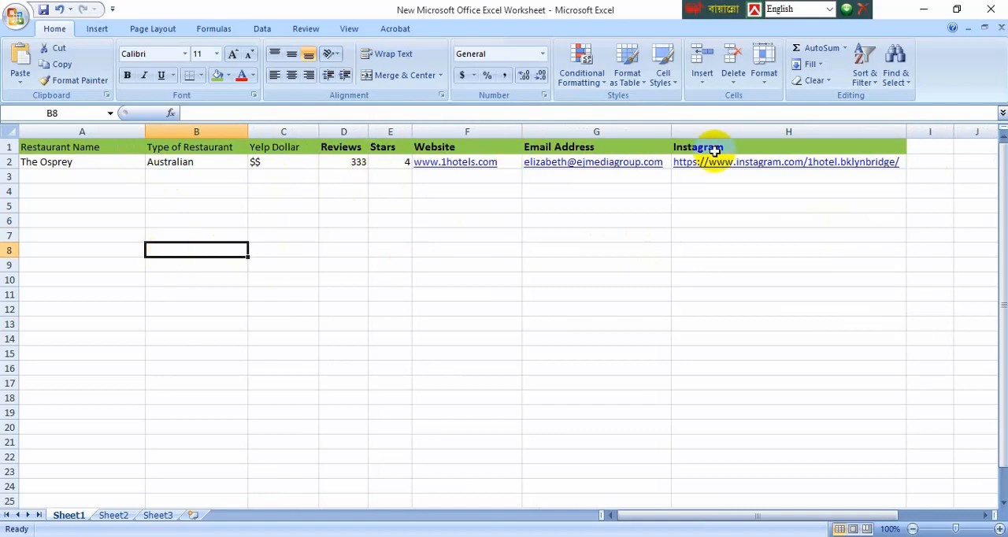
Step: Close the hotel website and The Osprey's Yelp listing in the browser, and open the Time Out Market New York listing from the results
click(924, 9)
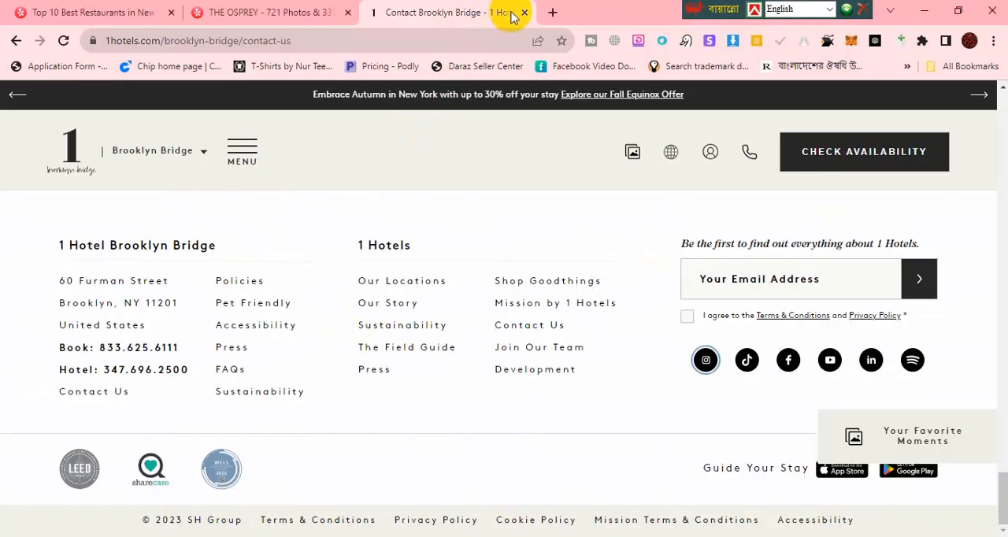
click(232, 15)
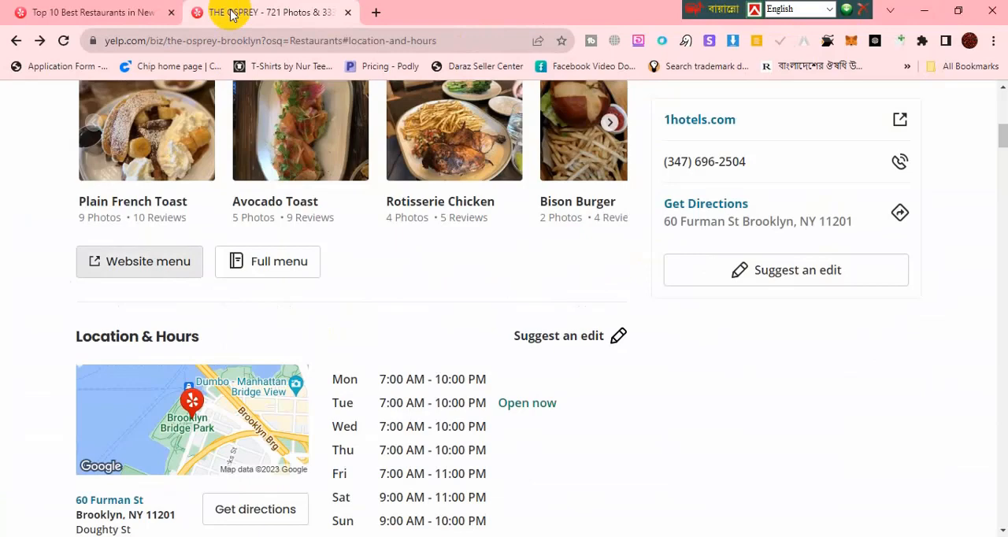
click(350, 13)
scroll(674, 292, down, 3)
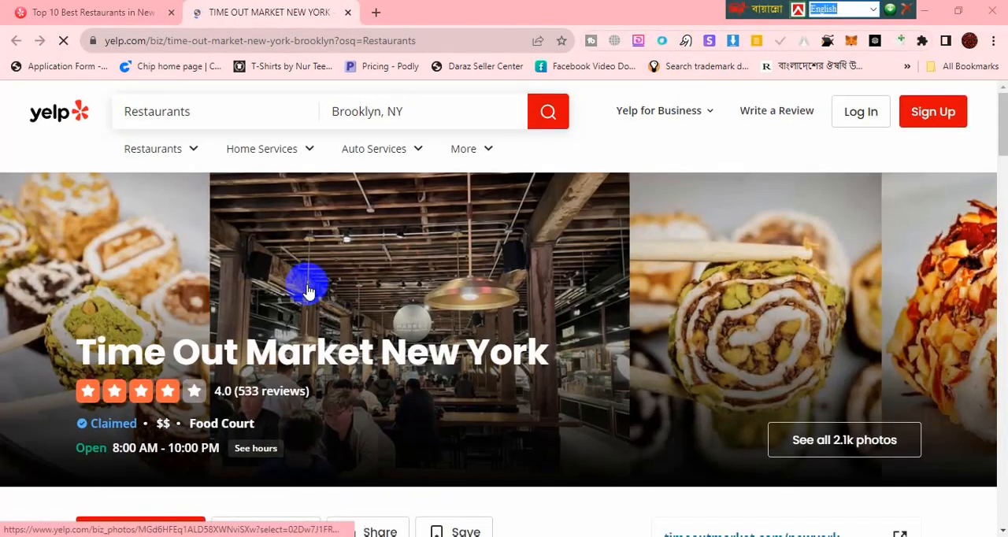
Step: Copy the restaurant name Time Out Market New York from its Yelp listing into Restaurant Name cell A3 of the worksheet
scroll(291, 281, down, 1)
drag(83, 282, 549, 290)
key(ctrl+c)
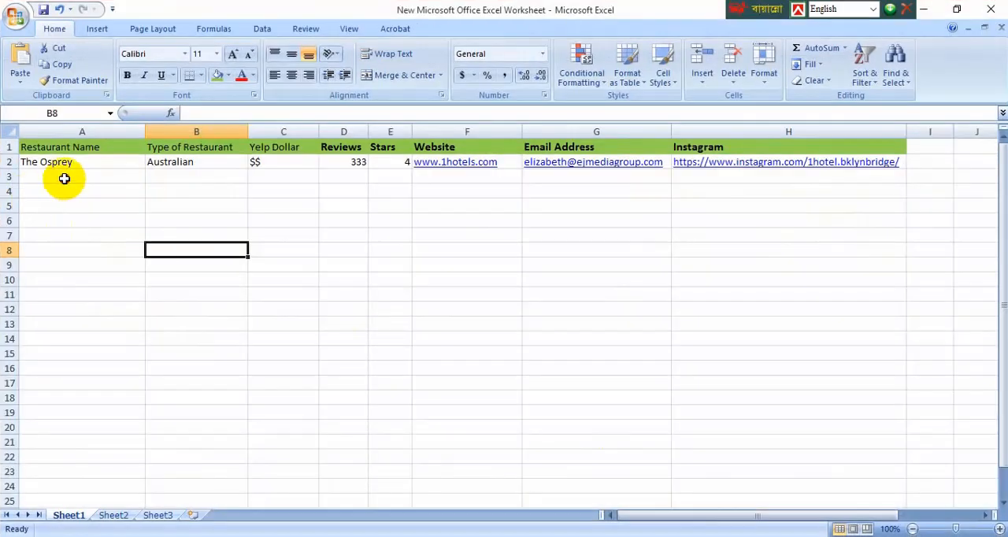
double_click(65, 178)
key(ctrl+v)
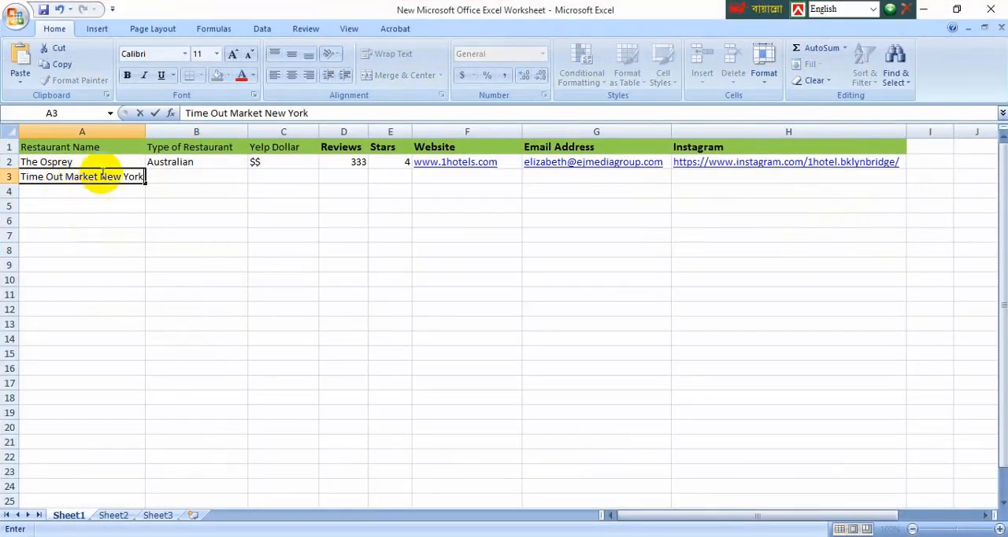
Step: Confirm the restaurant name entry and widen the Restaurant Name column slightly
click(138, 279)
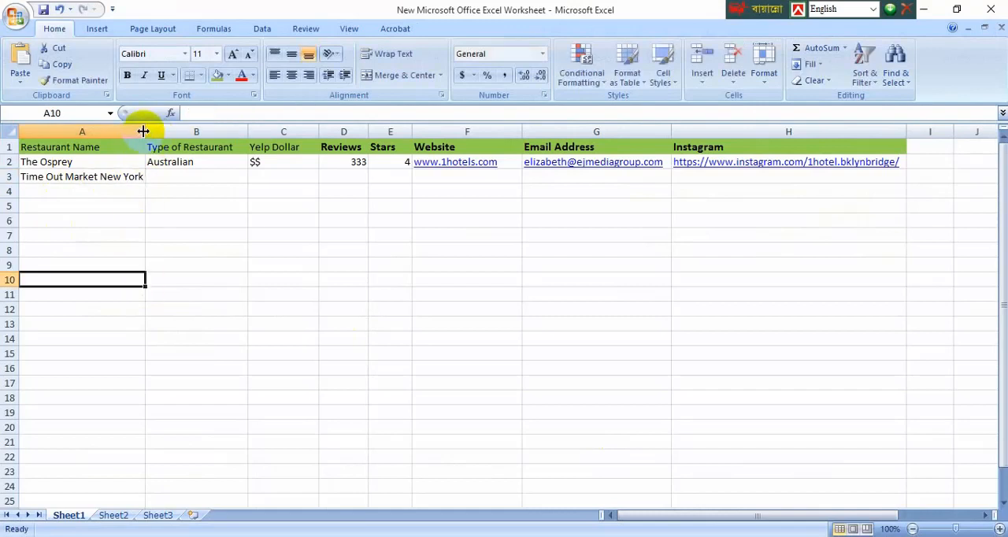
drag(144, 132, 164, 134)
Step: Copy the category Food Court from Yelp's category results page into Type of Restaurant cell B3 of the worksheet
click(924, 11)
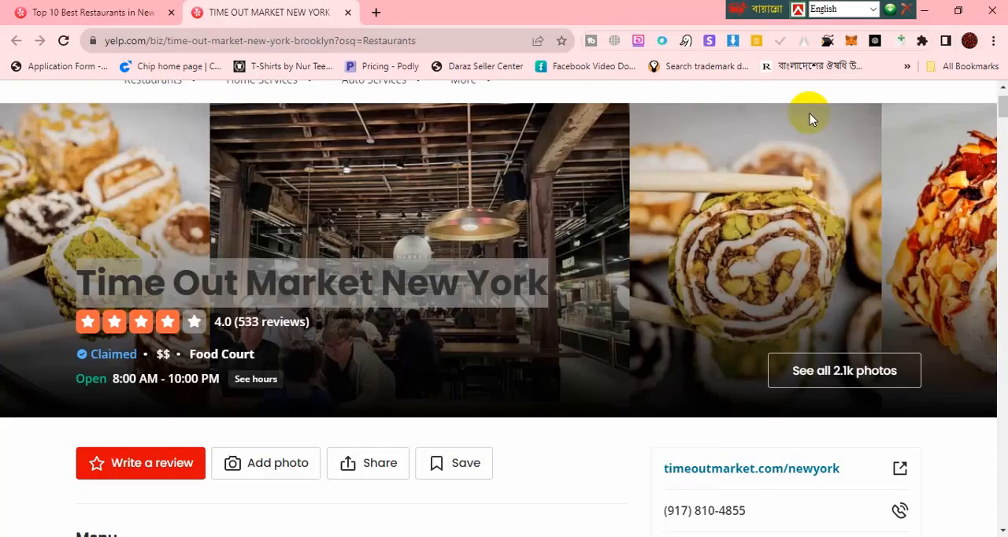
click(198, 371)
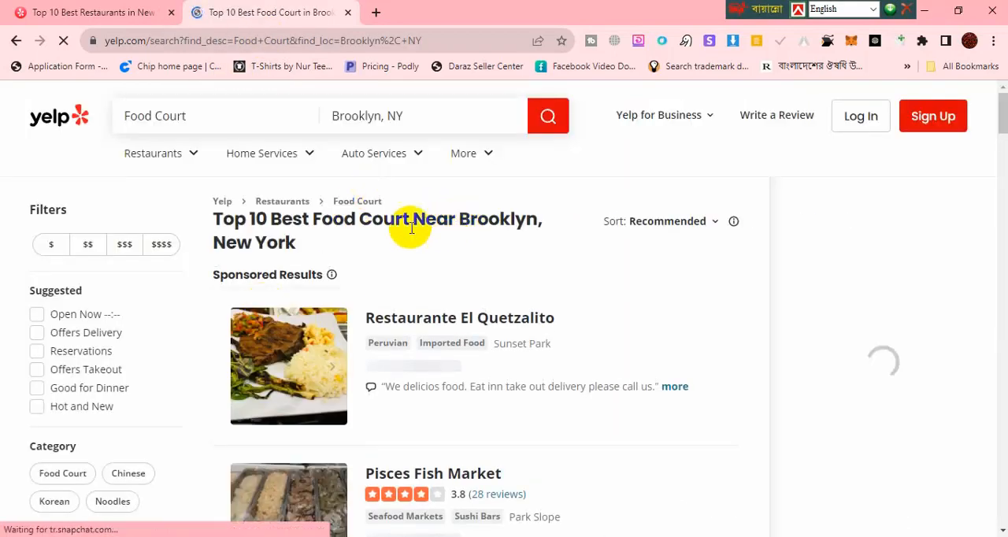
click(368, 222)
drag(385, 222, 311, 219)
key(ctrl+c)
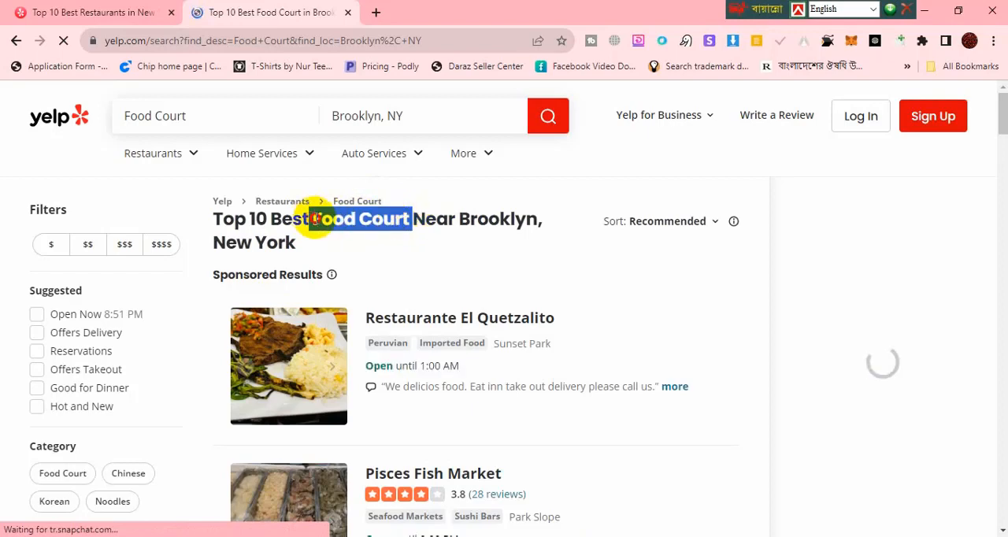
key(alt+Tab)
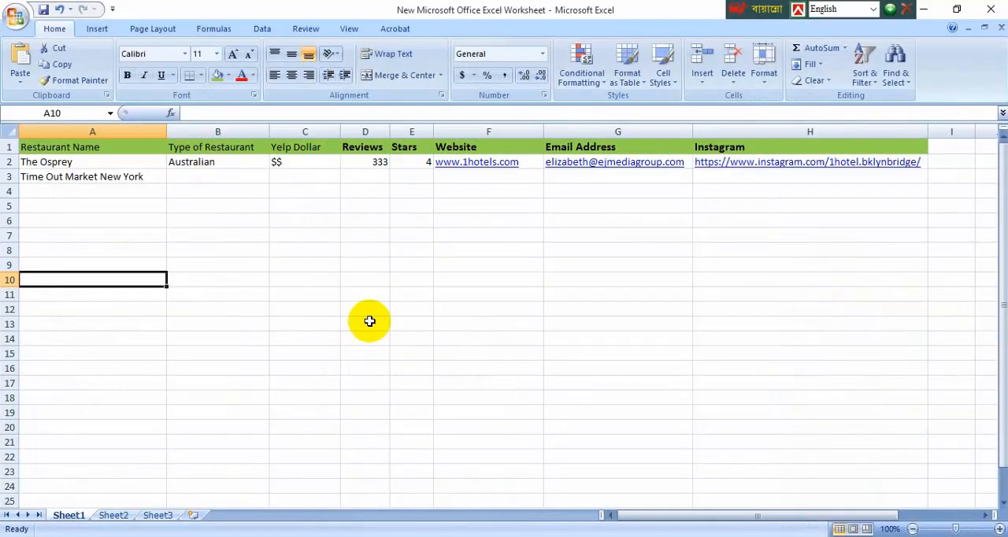
double_click(211, 177)
key(ctrl+v)
Step: Copy the $$ price level from C2 into Yelp Dollar cell C3 and select Reviews cell D3
click(300, 178)
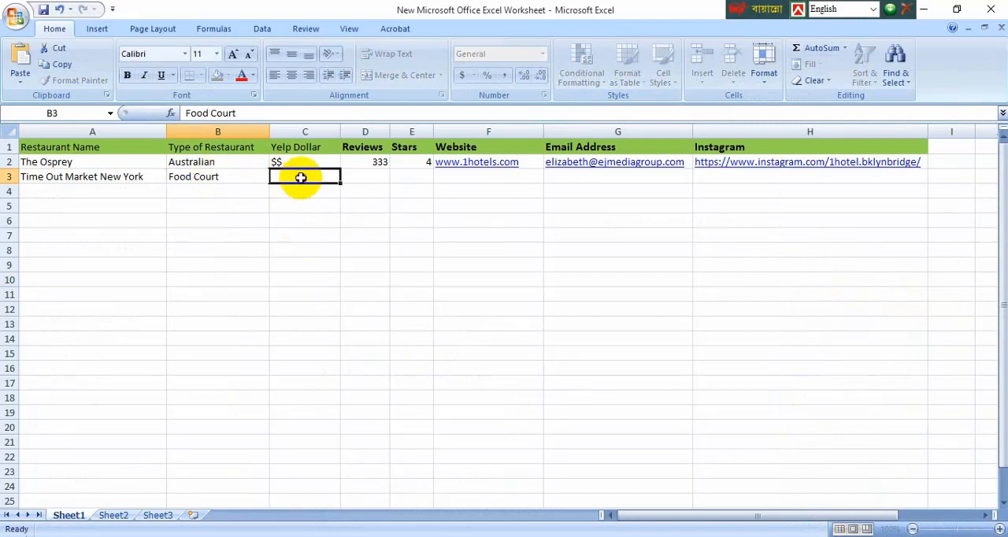
key(ctrl+c)
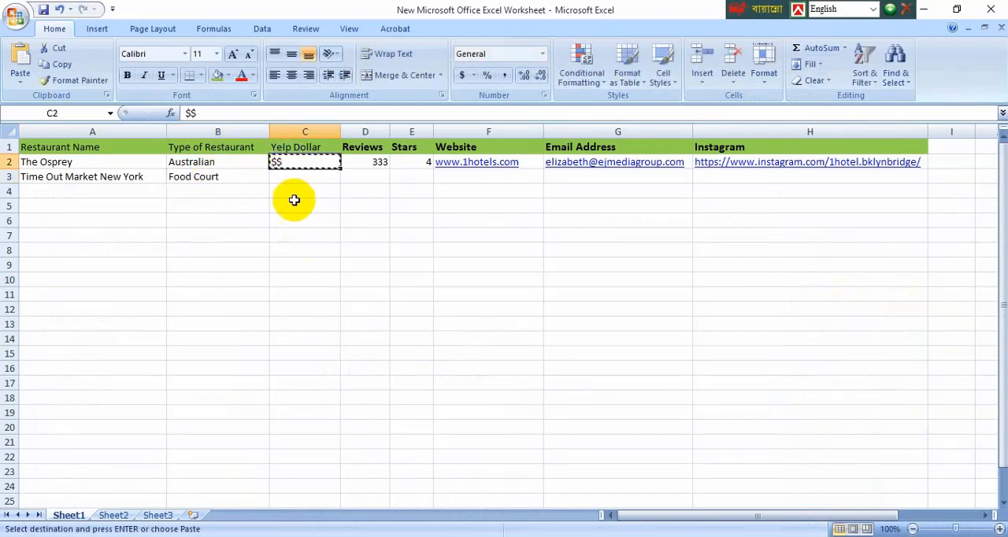
key(ctrl+v)
click(381, 175)
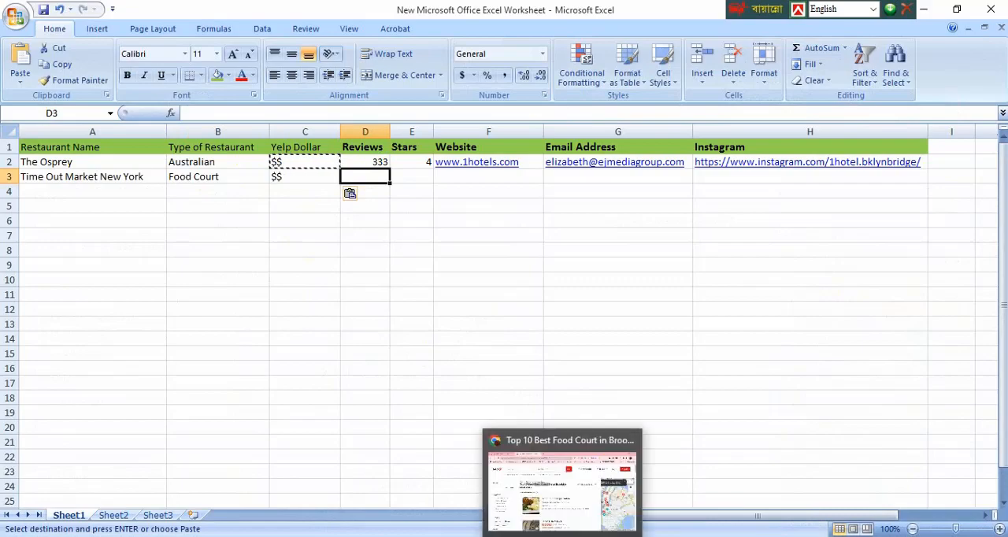
Step: Switch to the browser window with Yelp and return from the Food Court results to the Time Out Market New York listing
click(600, 535)
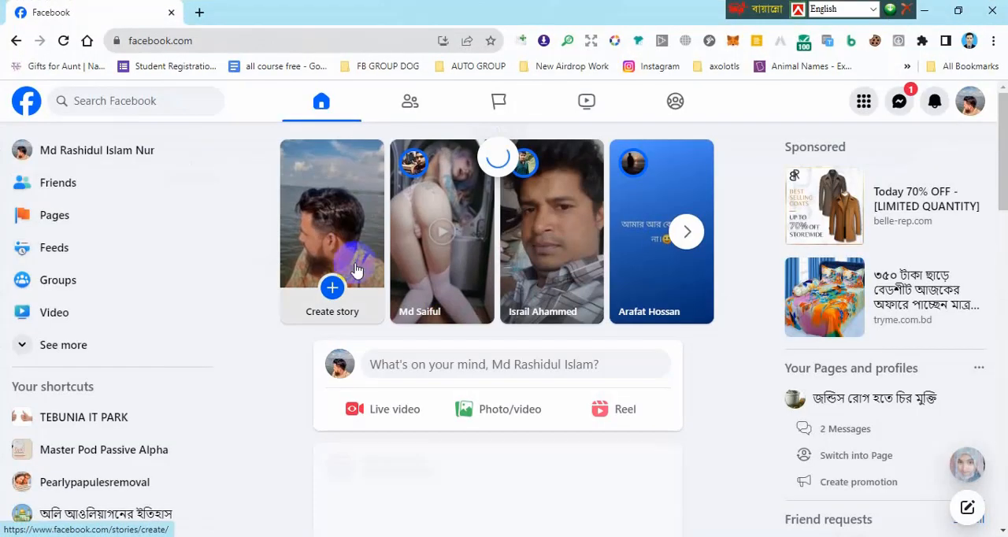
click(925, 10)
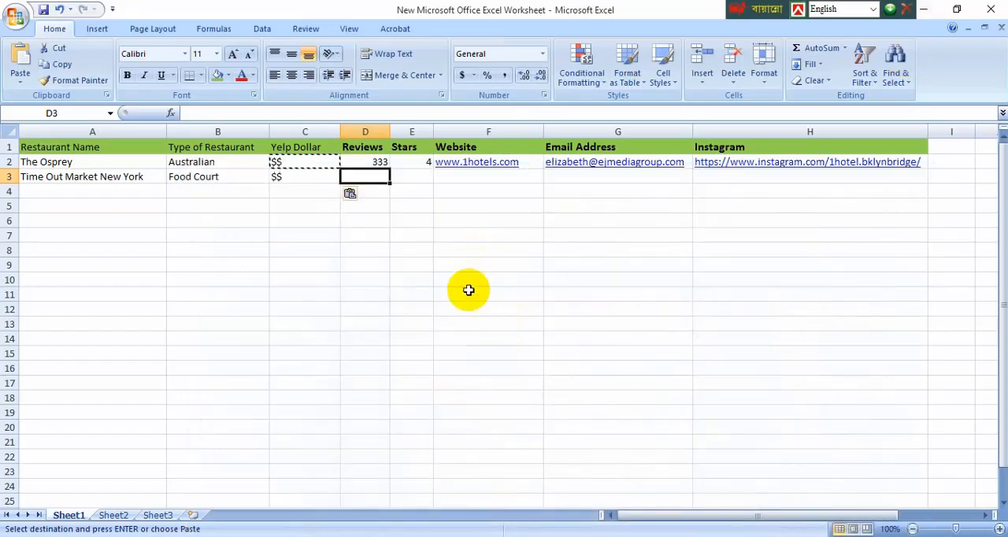
key(alt+Tab)
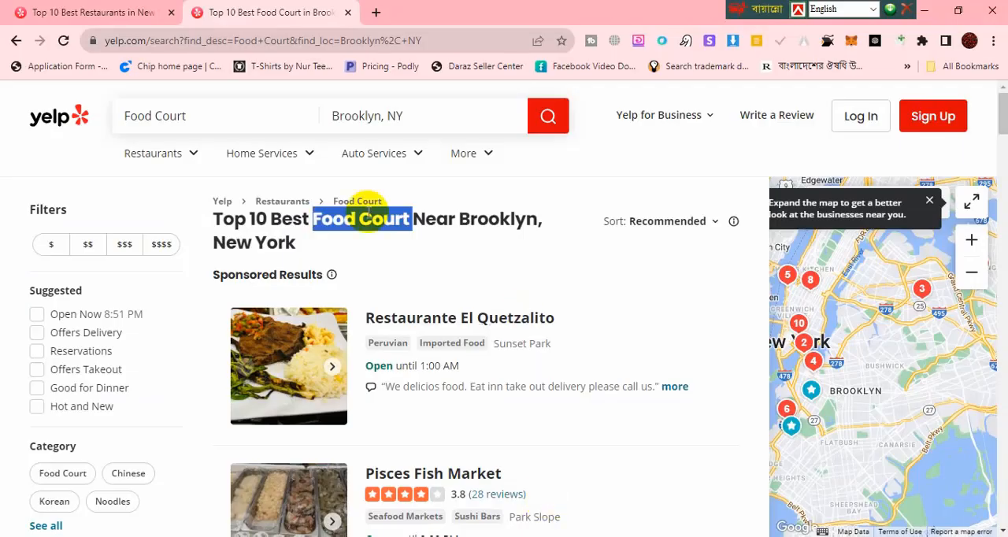
click(360, 241)
click(16, 40)
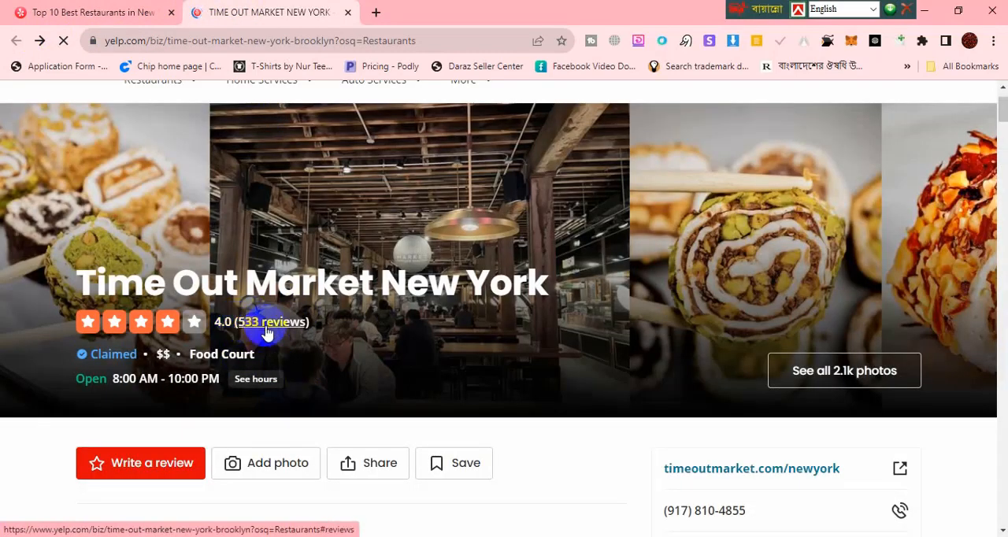
Step: Enter 533 as the Reviews and 4 as the Stars for Time Out Market New York in row 3
key(alt+Tab)
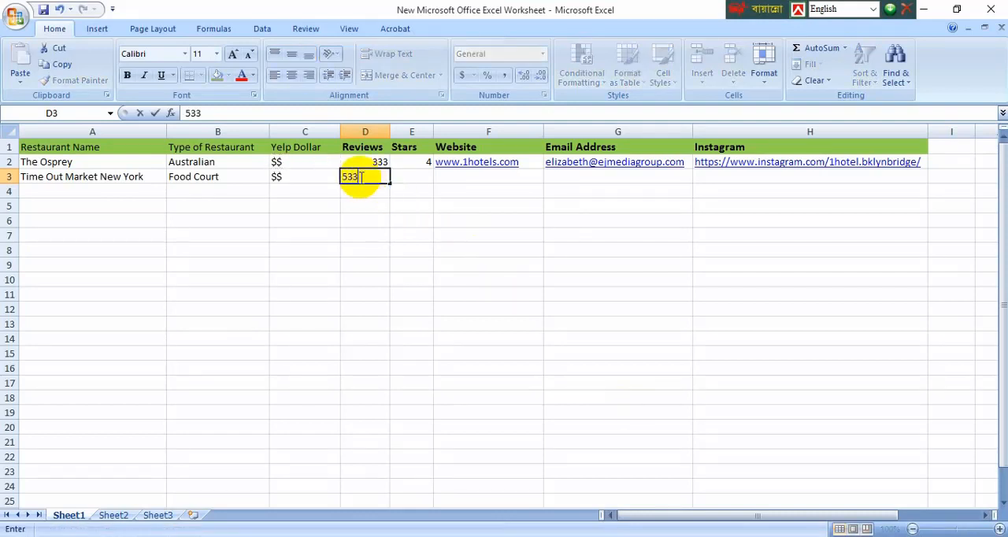
click(453, 179)
click(422, 178)
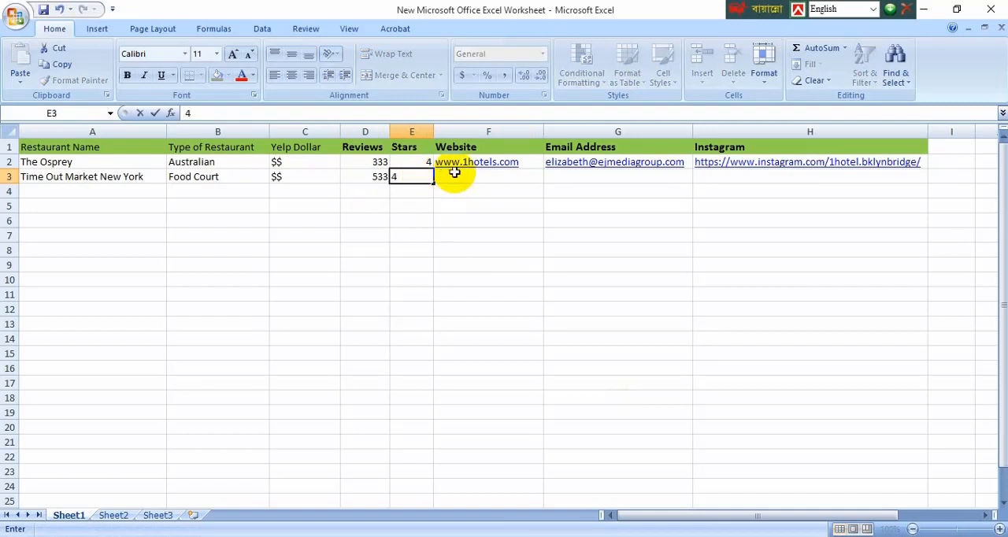
click(454, 173)
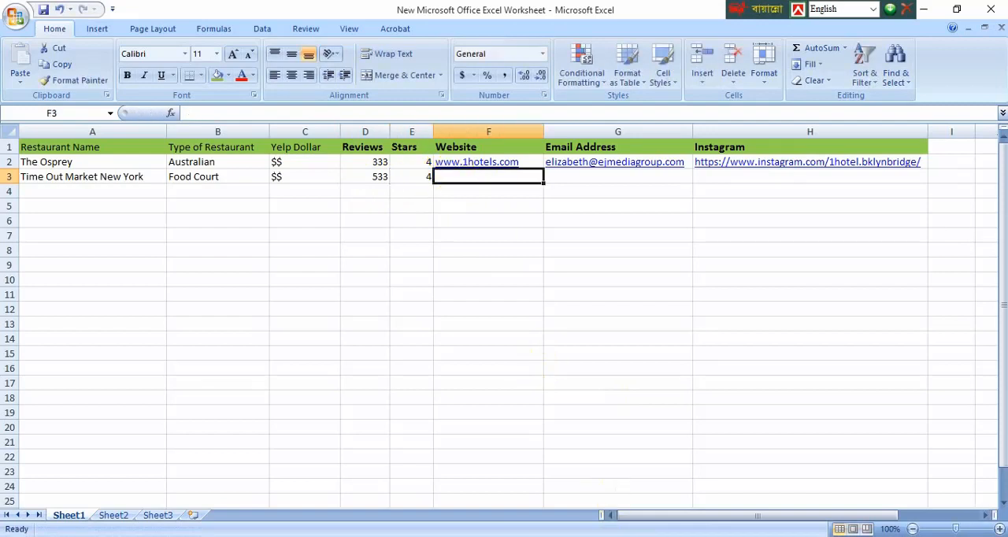
Step: Look through the Time Out Market New York Yelp listing for its website and contact details
key(alt+Tab)
scroll(311, 400, down, 5)
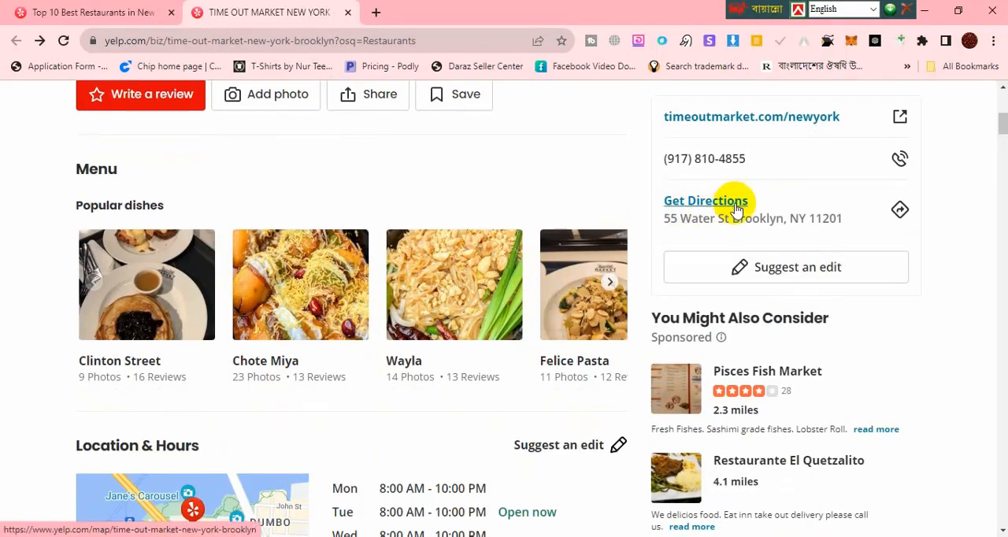
scroll(781, 198, up, 2)
scroll(140, 326, down, 2)
scroll(140, 326, down, 2)
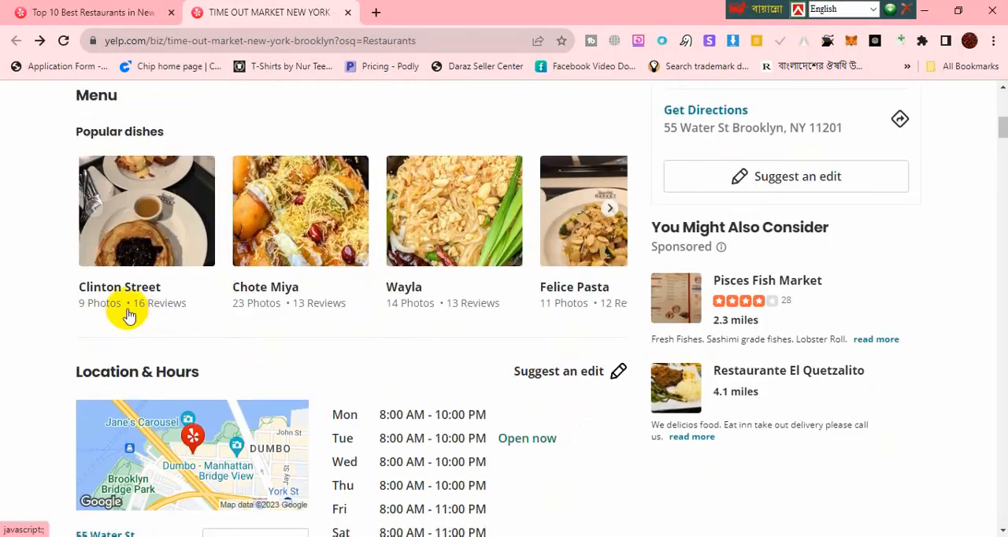
scroll(552, 263, down, 4)
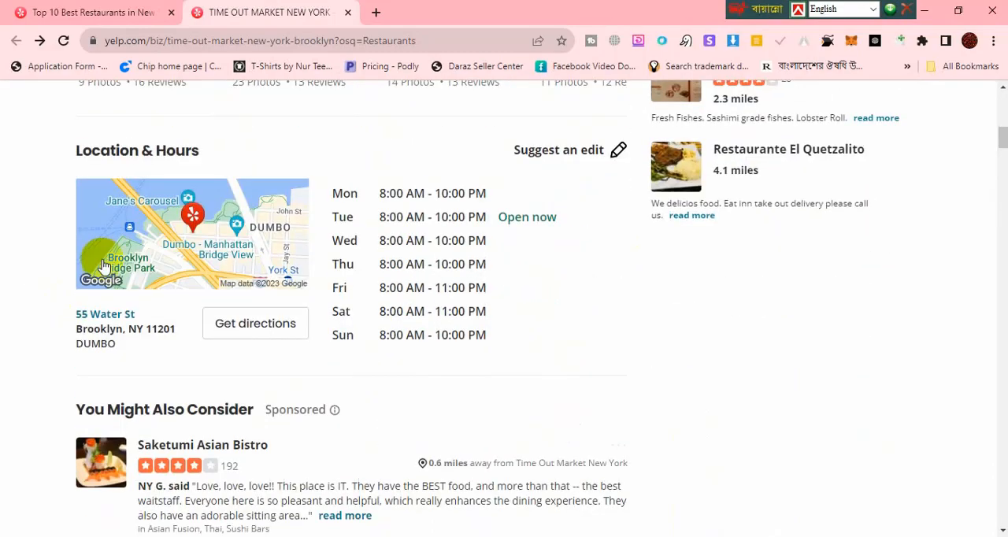
scroll(34, 264, up, 8)
scroll(34, 265, up, 3)
scroll(38, 279, down, 1)
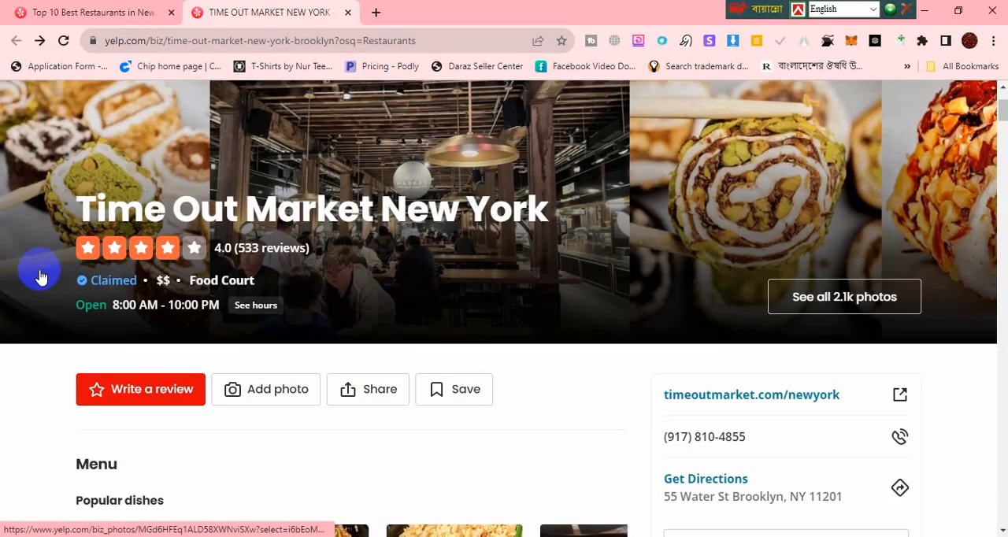
scroll(118, 394, down, 1)
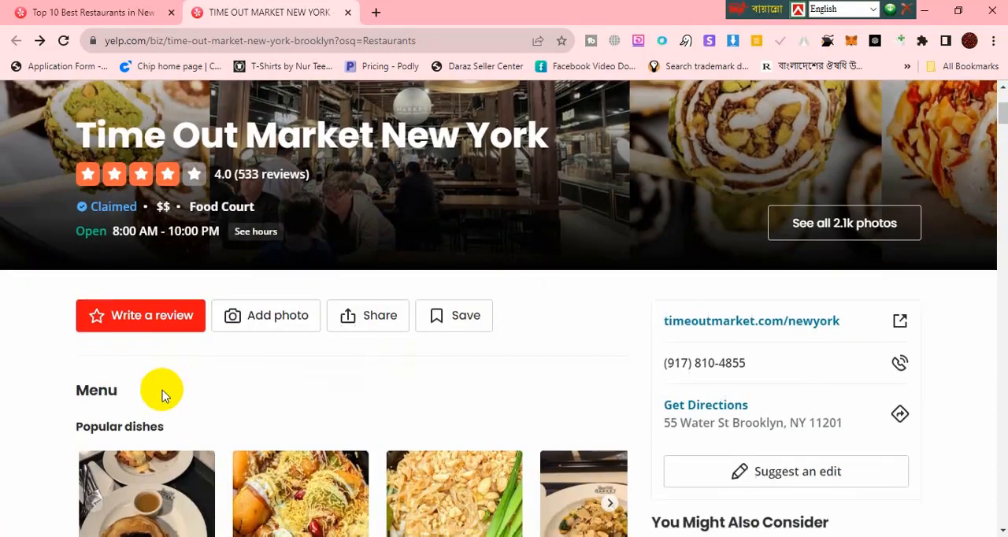
scroll(472, 376, up, 1)
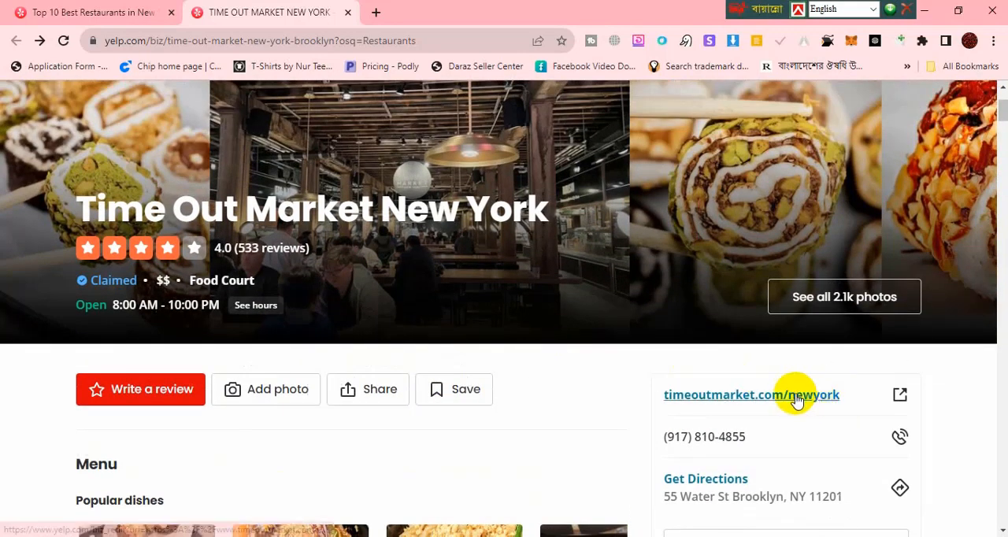
Step: Copy the timeoutmarket.com/newyork website address from the Yelp listing into Website cell F3 of the worksheet
click(656, 387)
drag(656, 386, 844, 384)
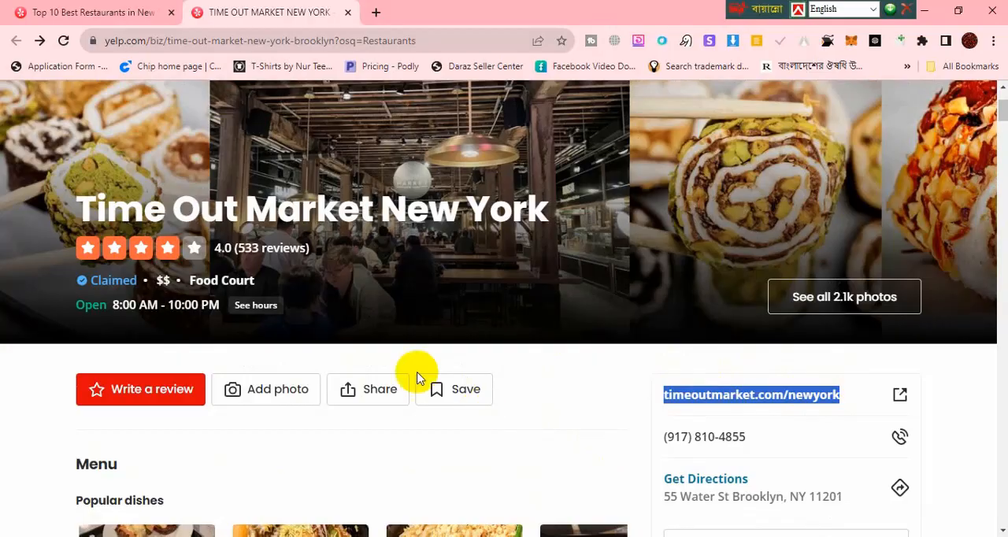
key(alt+Tab)
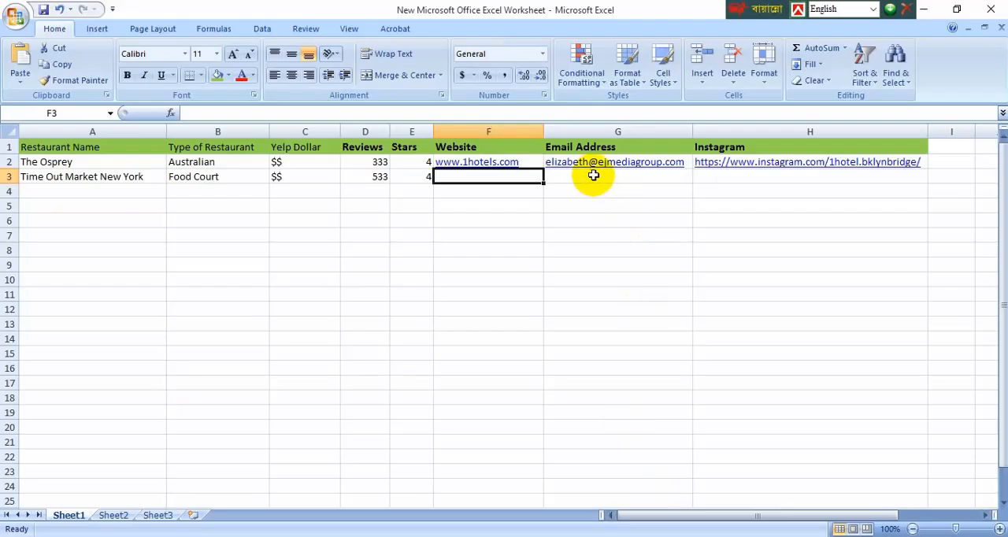
text(Business website timeoutmarket.com/newyork)
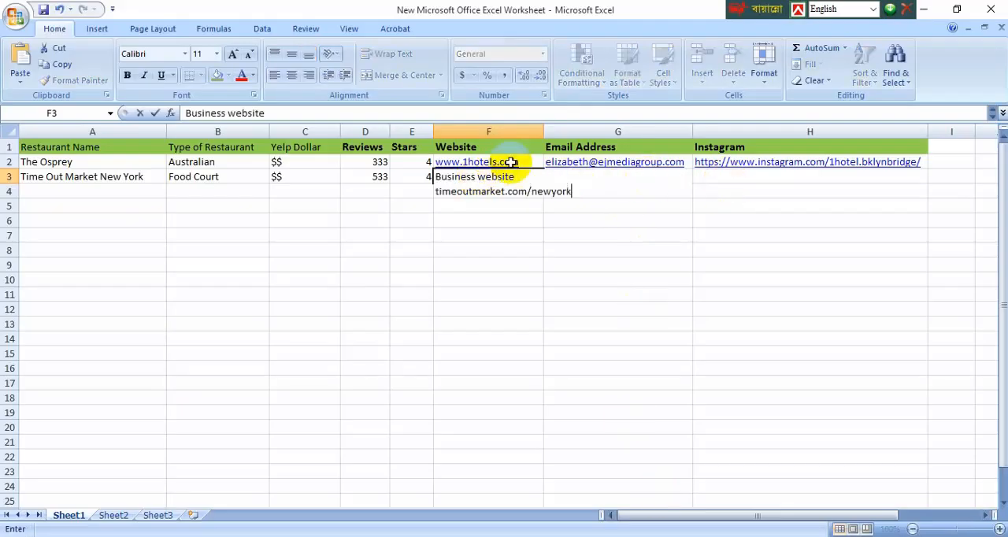
click(523, 220)
Step: Turn off text wrapping for Website cell F3 and widen the Website column to roughly fit its entry
drag(544, 135, 654, 118)
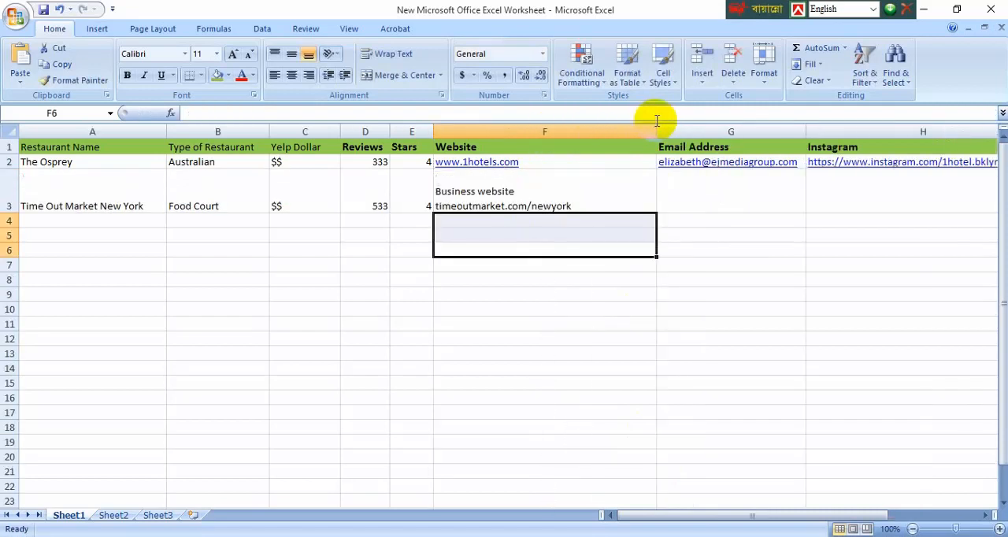
click(573, 201)
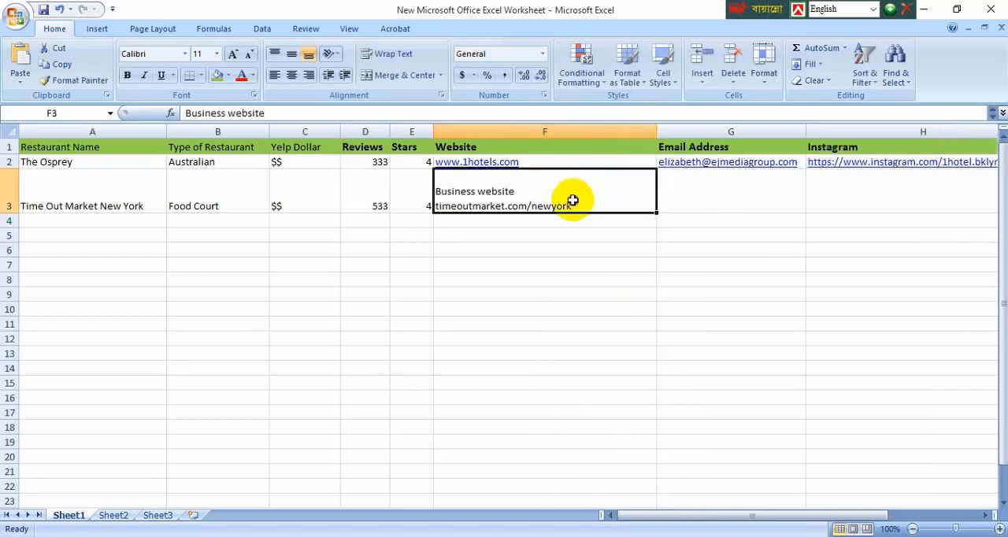
click(391, 54)
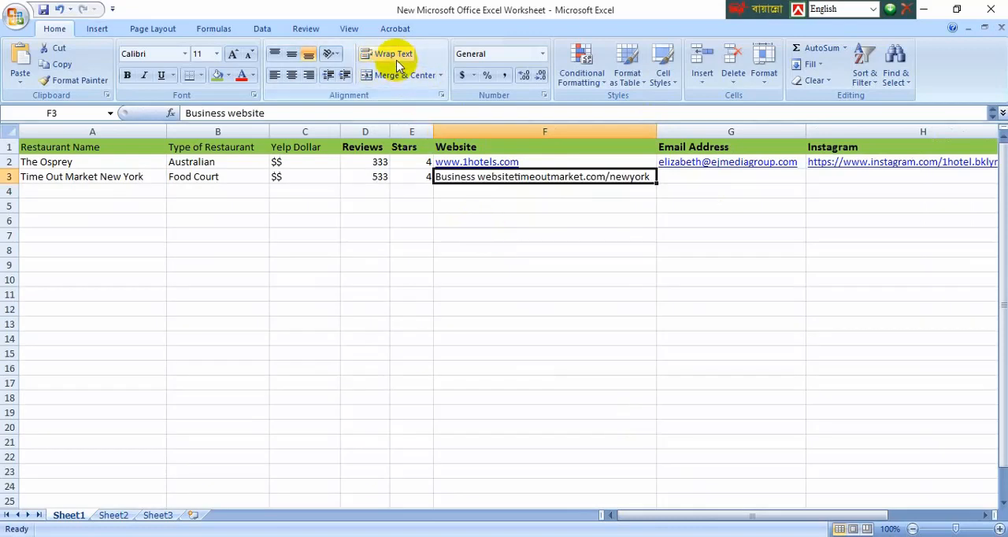
click(395, 55)
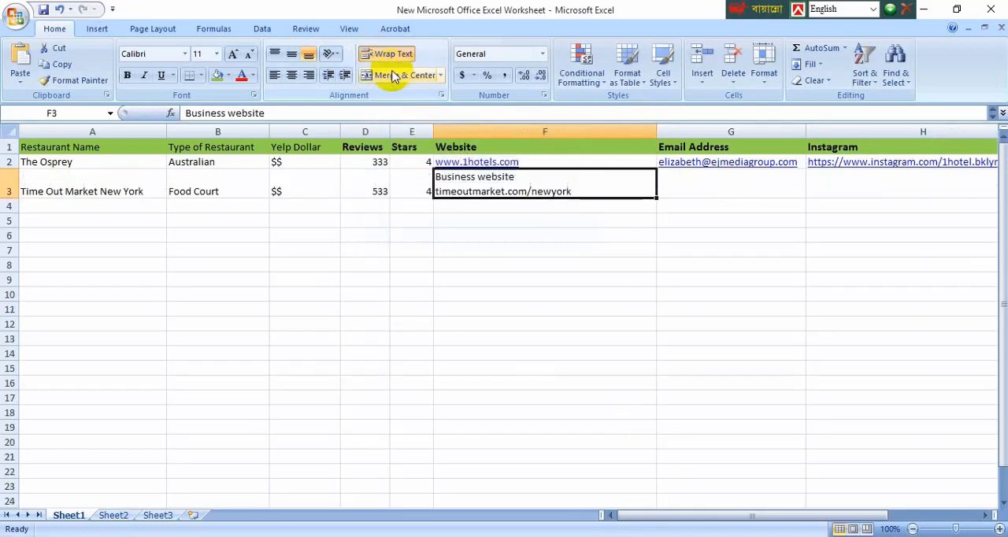
click(389, 52)
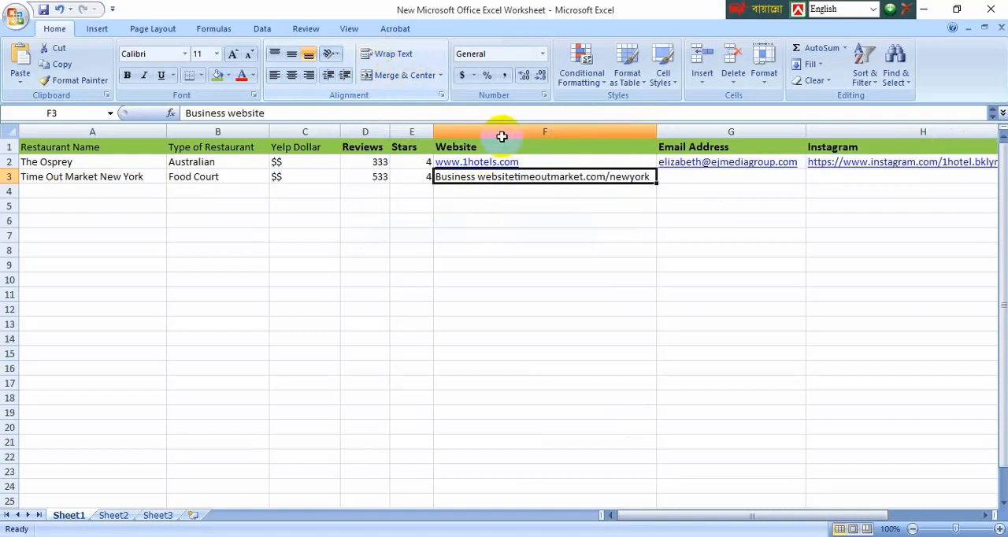
click(615, 218)
drag(655, 128, 636, 128)
Step: Shorten the address in Website cell F3 to timeoutmarket.com and turn off the cell's text wrapping again
click(635, 177)
double_click(647, 176)
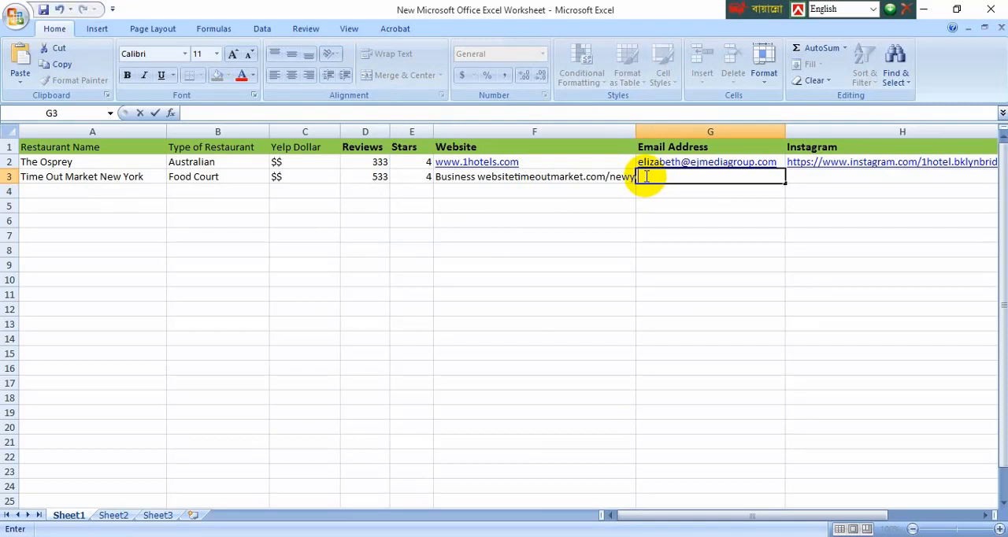
double_click(622, 178)
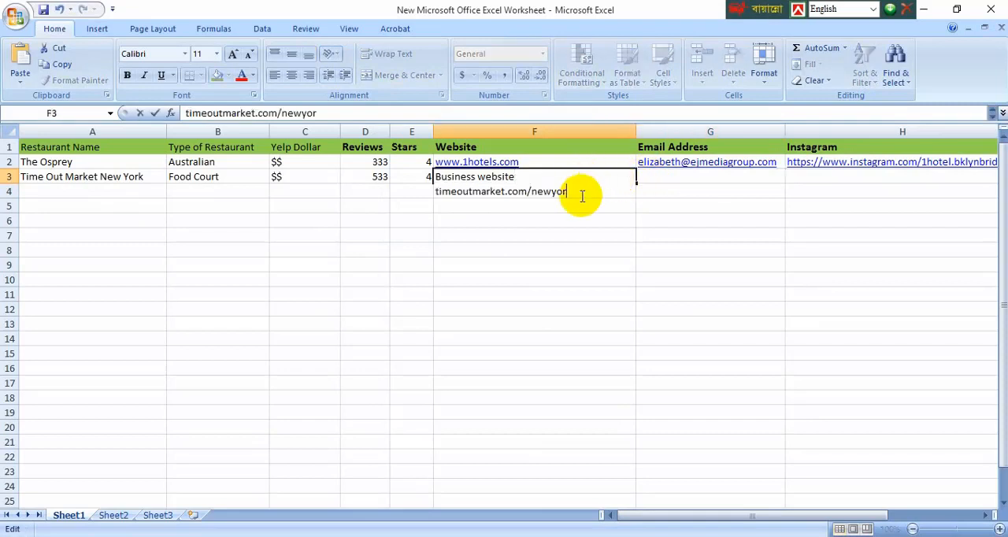
key(Return)
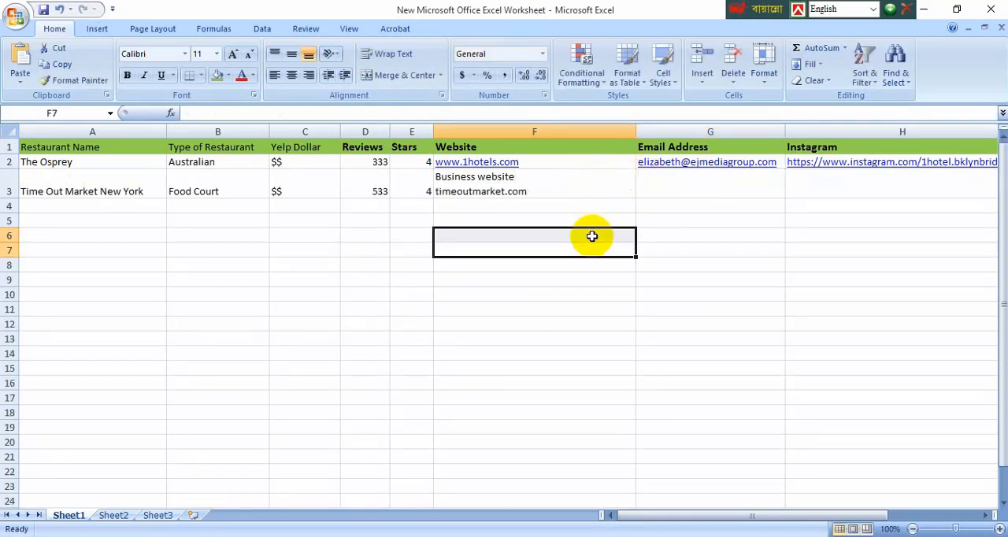
click(546, 182)
click(388, 53)
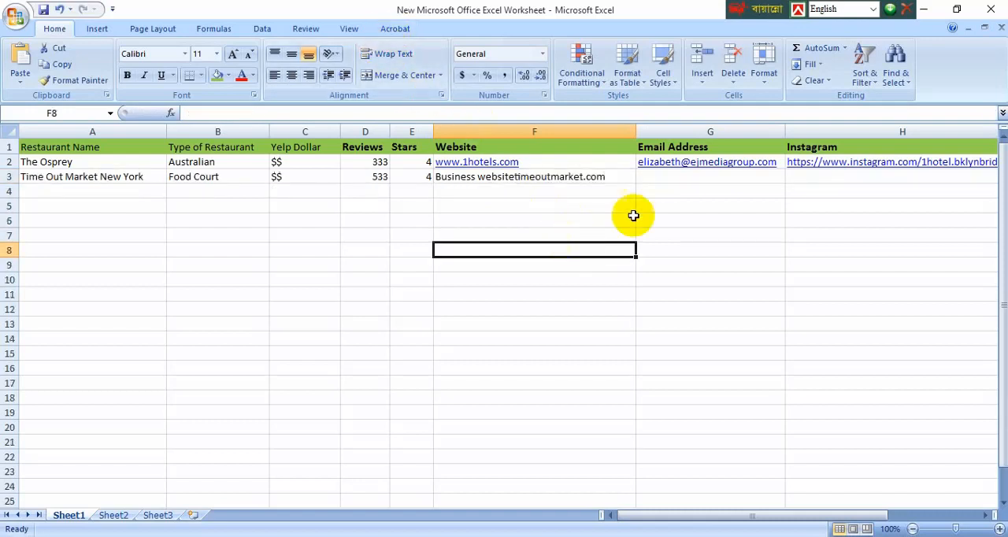
Step: Open Time Out Market New York's website from its Yelp listing in the browser to find an entry for Email Address cell G3
click(668, 181)
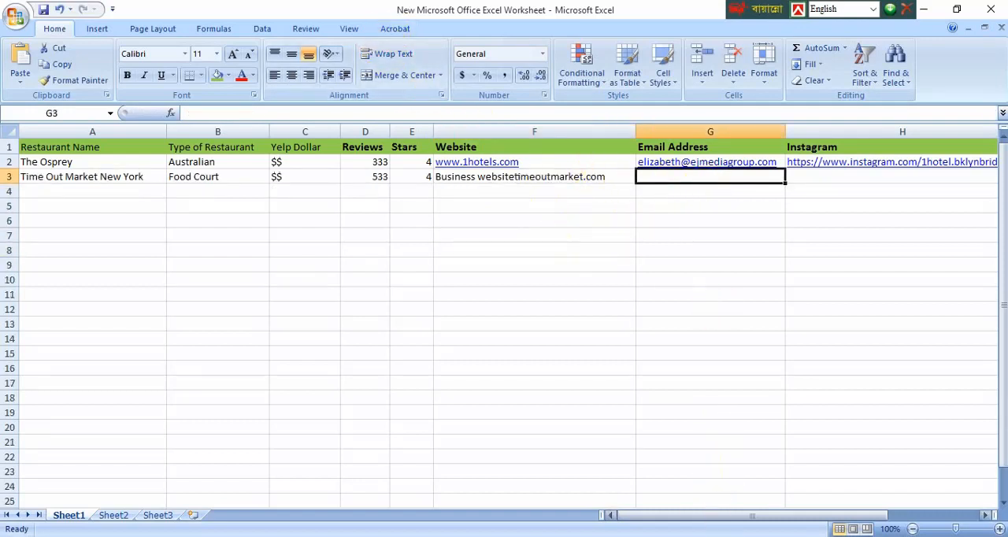
key(alt+Tab)
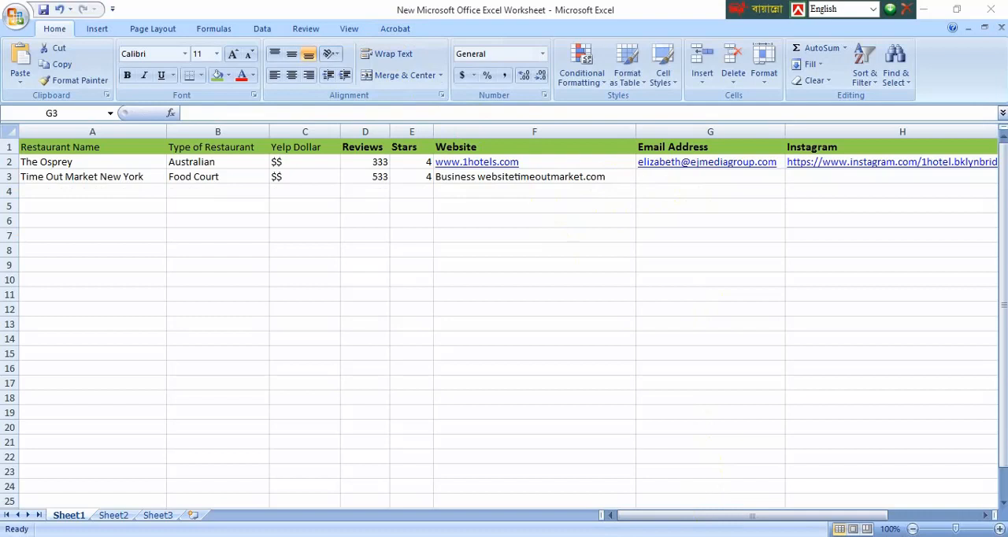
mouse_move(562, 536)
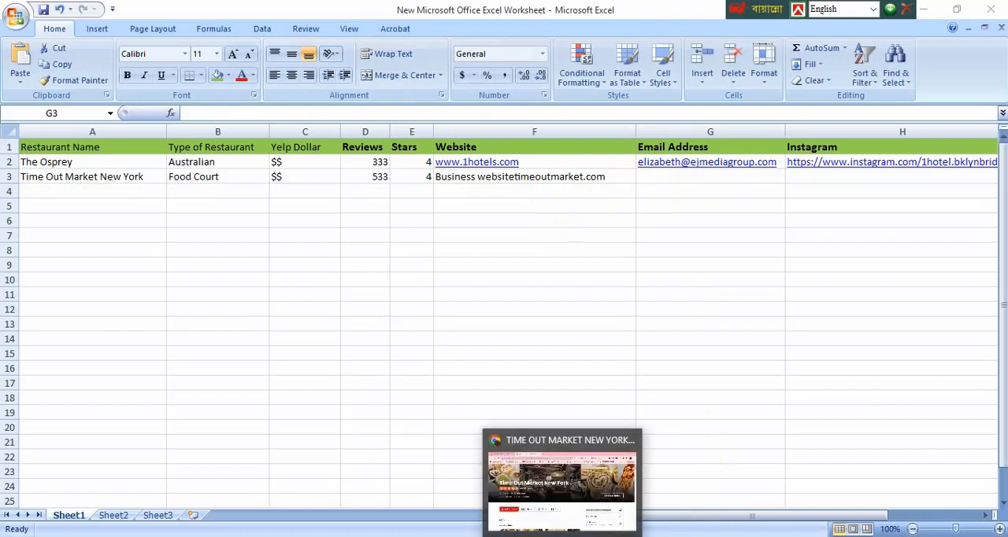
click(563, 536)
scroll(627, 370, down, 2)
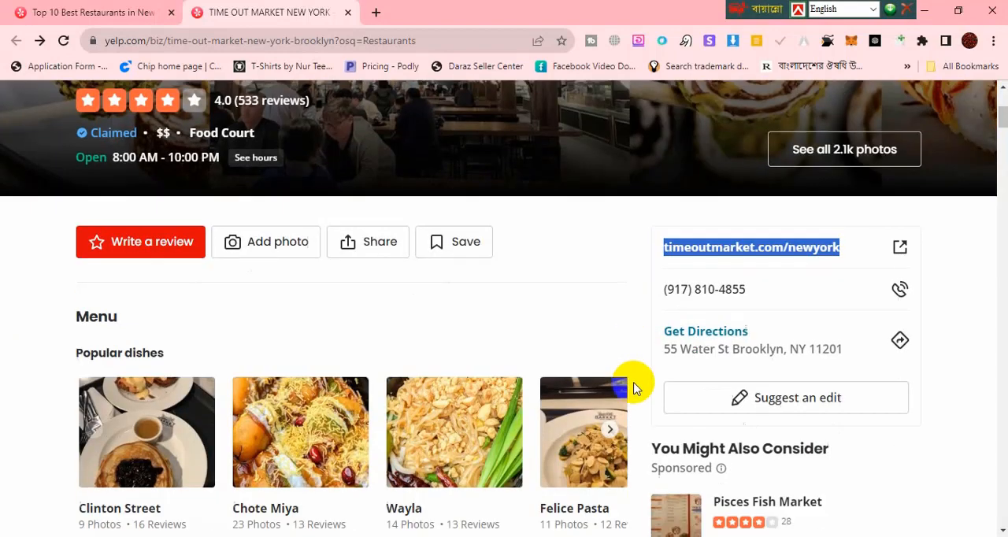
scroll(566, 285, down, 2)
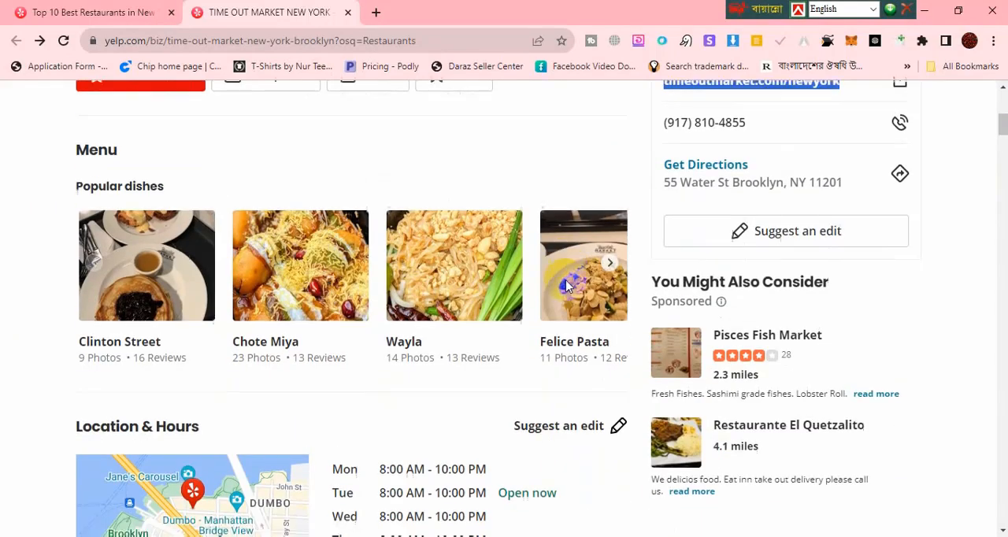
scroll(563, 279, up, 4)
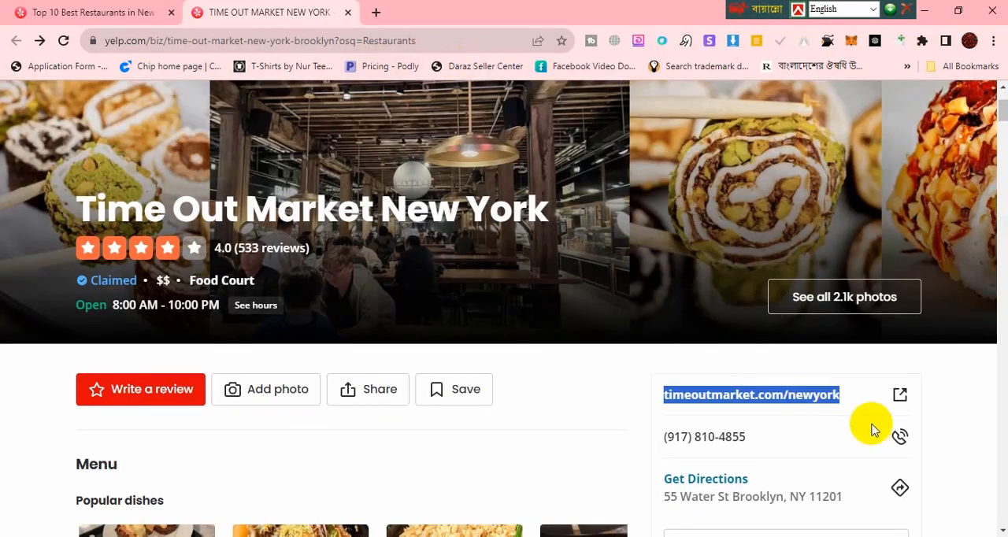
click(900, 394)
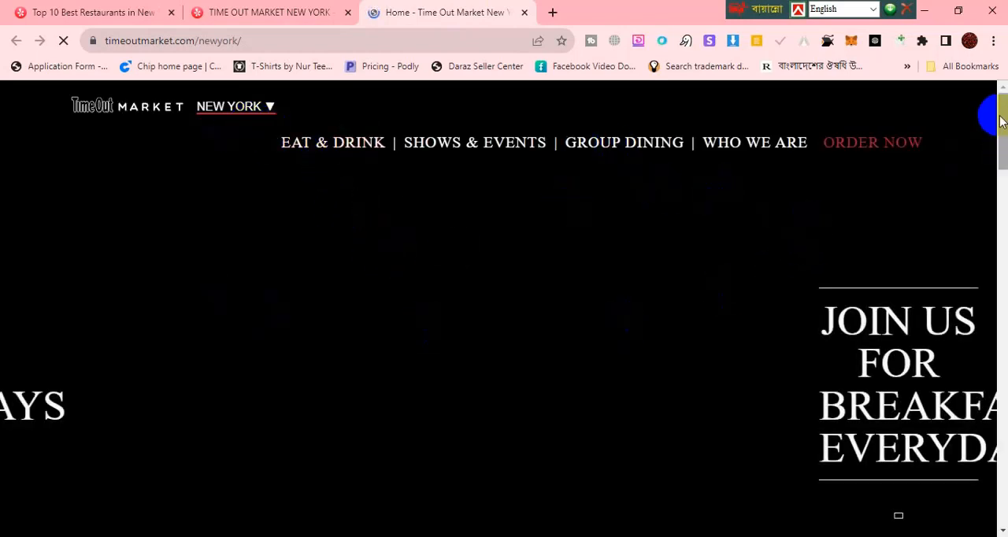
Step: Copy the contact email from the contacts section of the Time Out Market website into Email Address cell G3 of the worksheet
drag(1002, 120, 1002, 419)
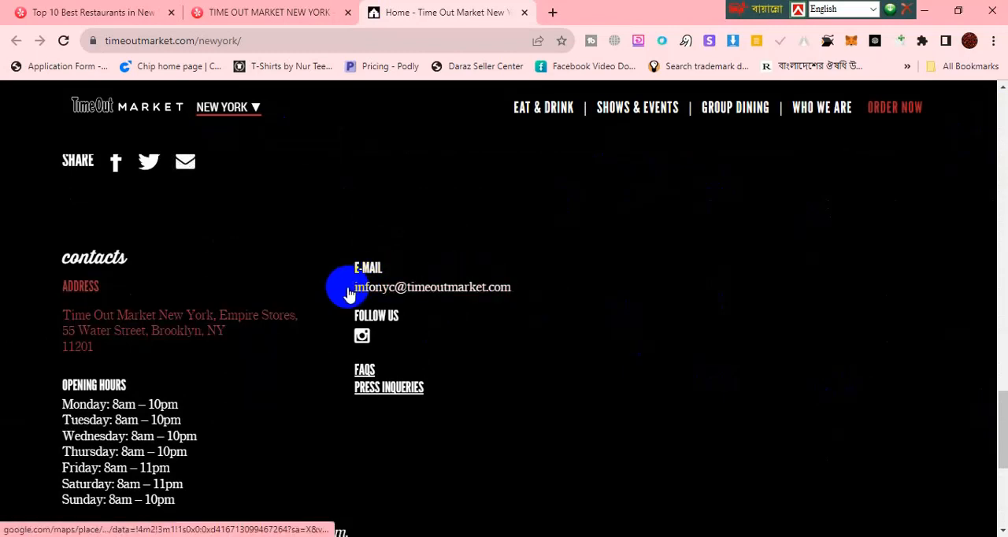
drag(525, 287, 349, 285)
key(ctrl+c)
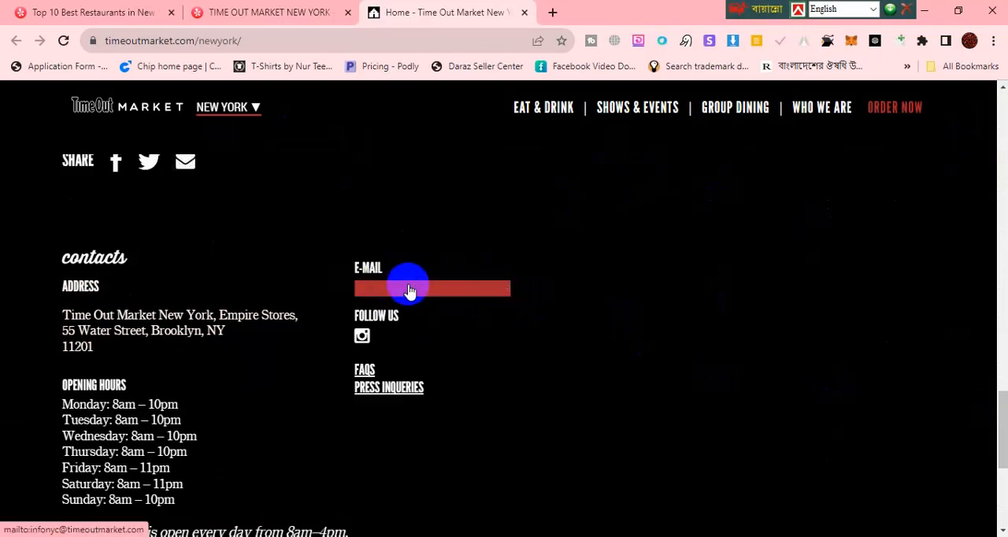
key(alt+Tab)
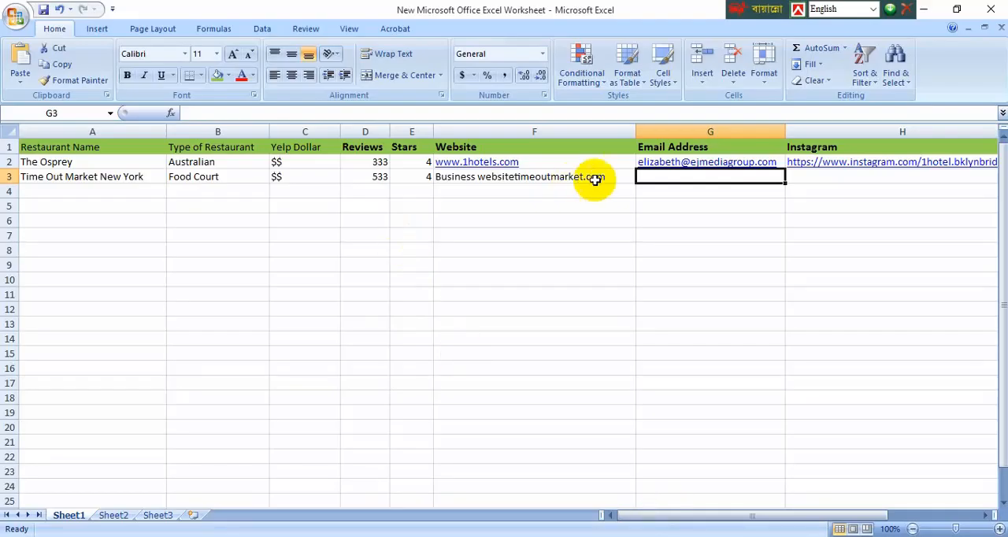
double_click(666, 175)
key(ctrl+v)
Step: Look through the website's contacts section for social media links for Instagram cell H3 and close the site
click(820, 177)
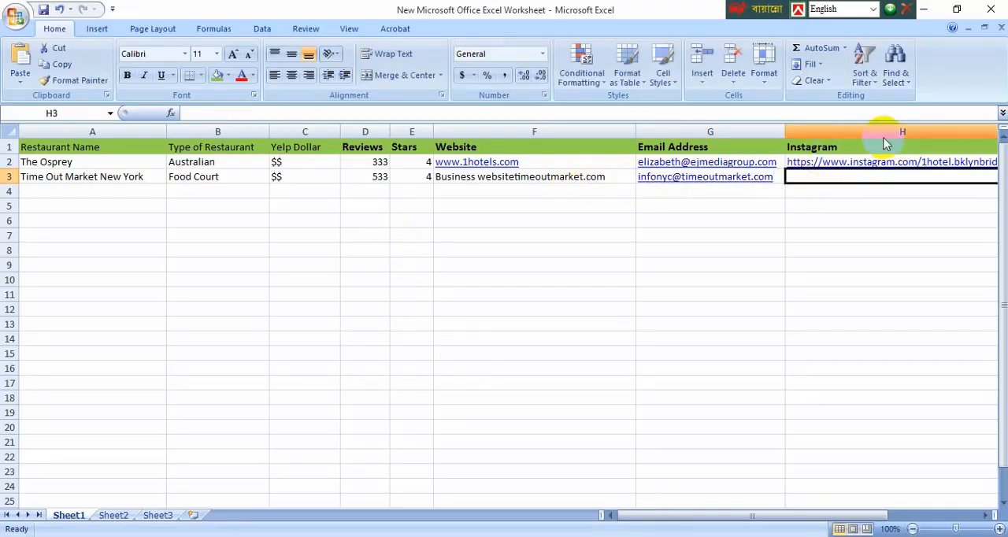
click(923, 10)
scroll(247, 377, down, 2)
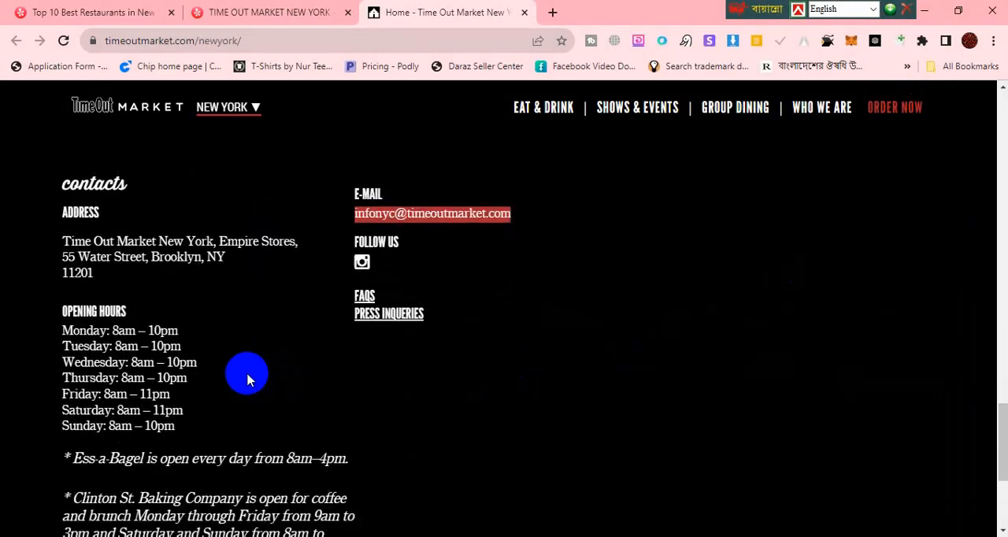
scroll(247, 377, up, 5)
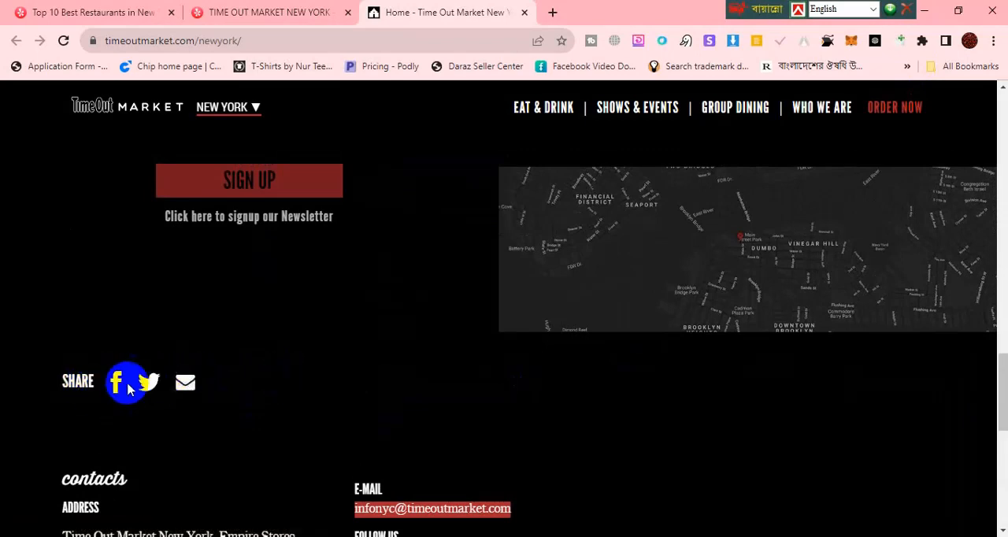
scroll(276, 360, down, 8)
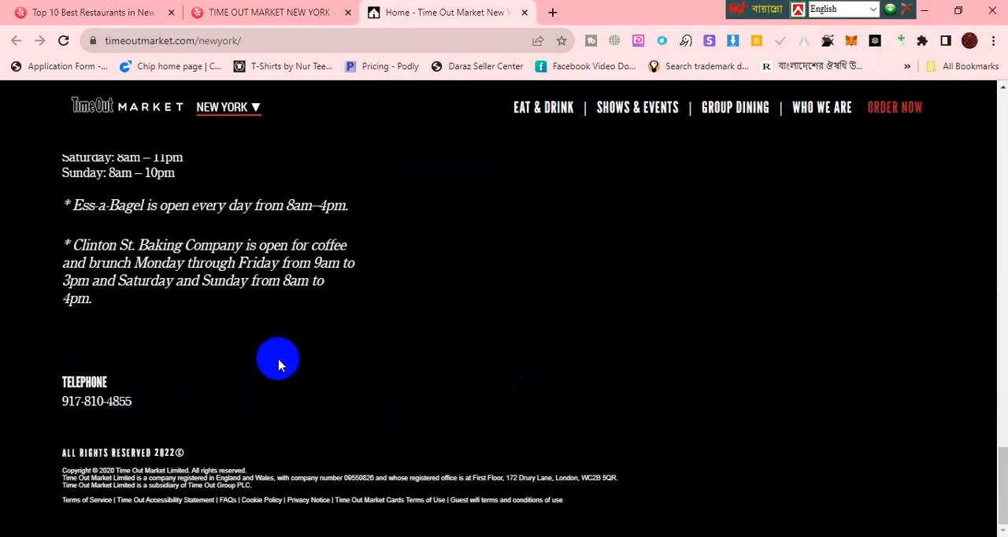
scroll(278, 364, up, 3)
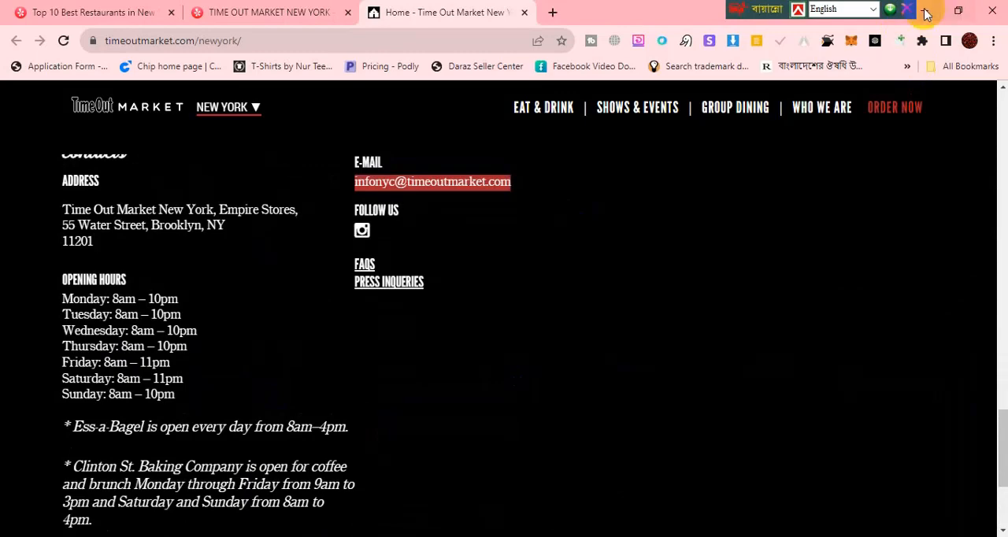
click(523, 14)
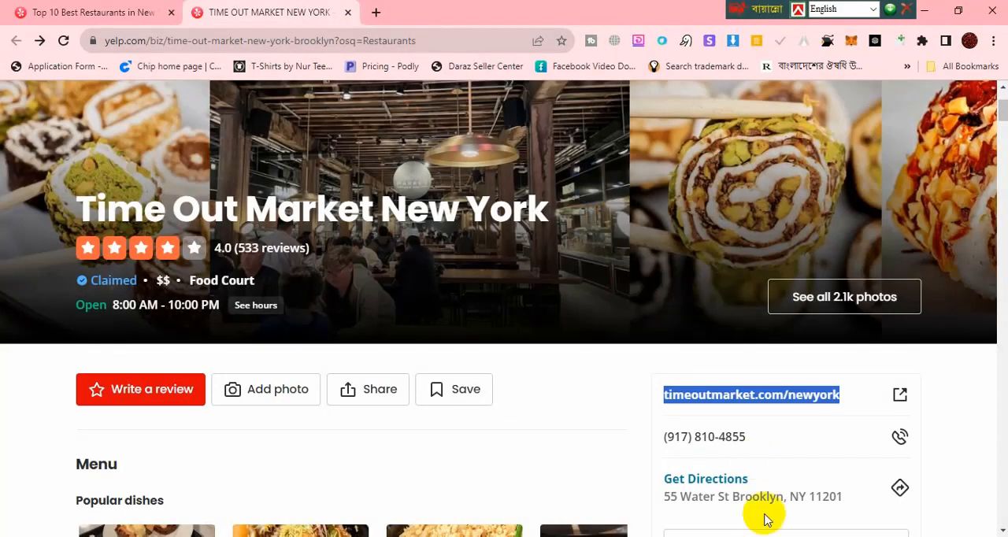
Step: Return to the Excel worksheet, select Restaurant Name cell A4, and move the floating language toolbar away from the window controls
click(764, 536)
click(271, 225)
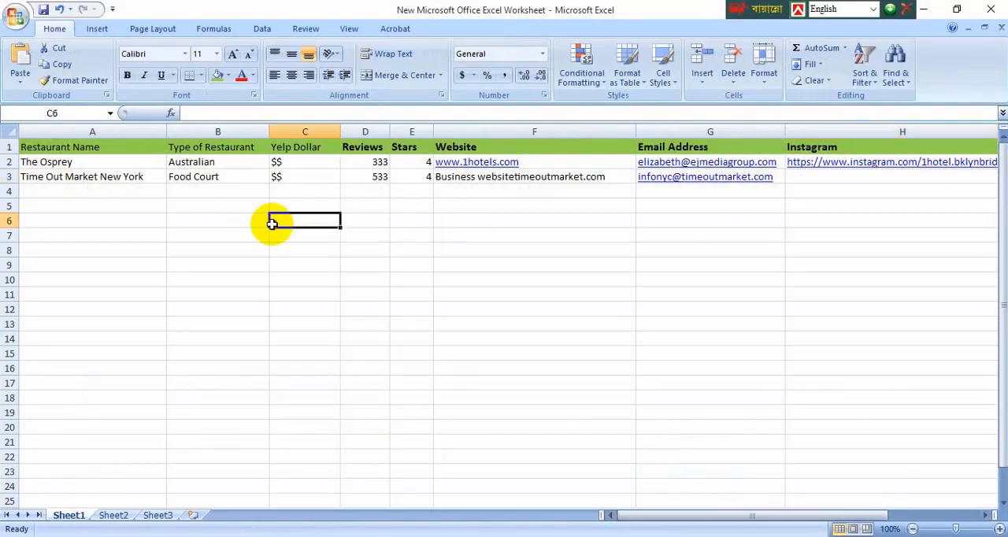
click(139, 190)
drag(784, 8, 440, 8)
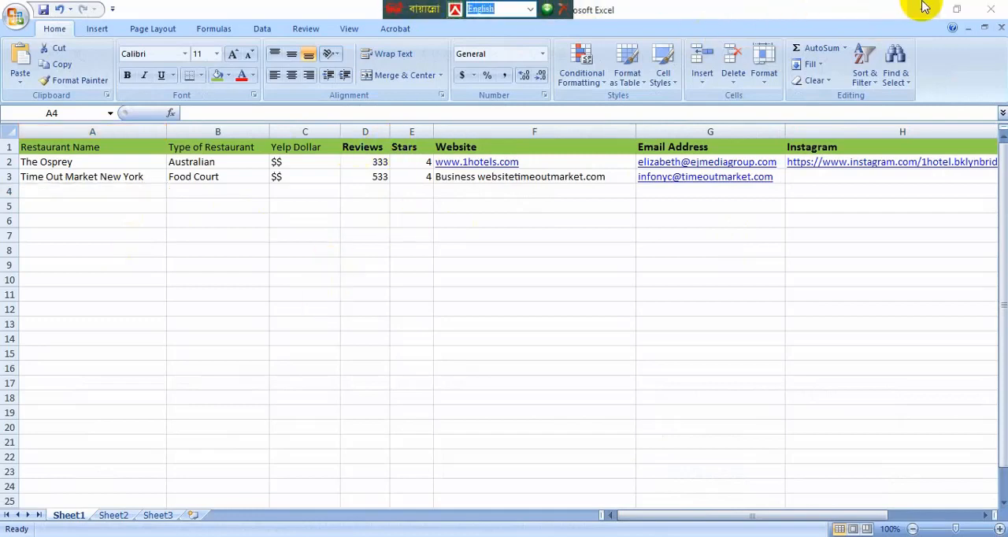
Step: Close the Time Out Market New York listing in the browser and browse the Yelp search results for further restaurants
click(923, 4)
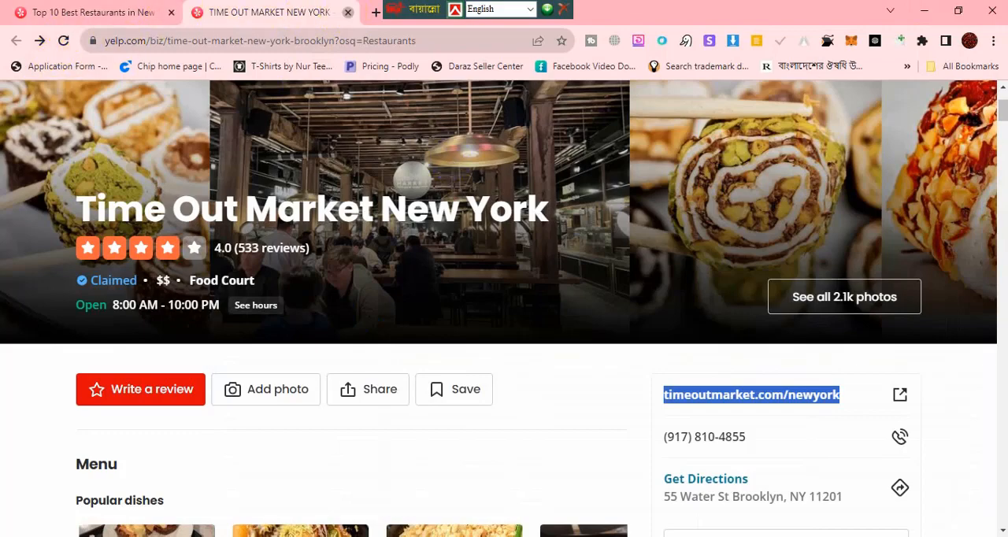
click(348, 12)
scroll(540, 288, down, 3)
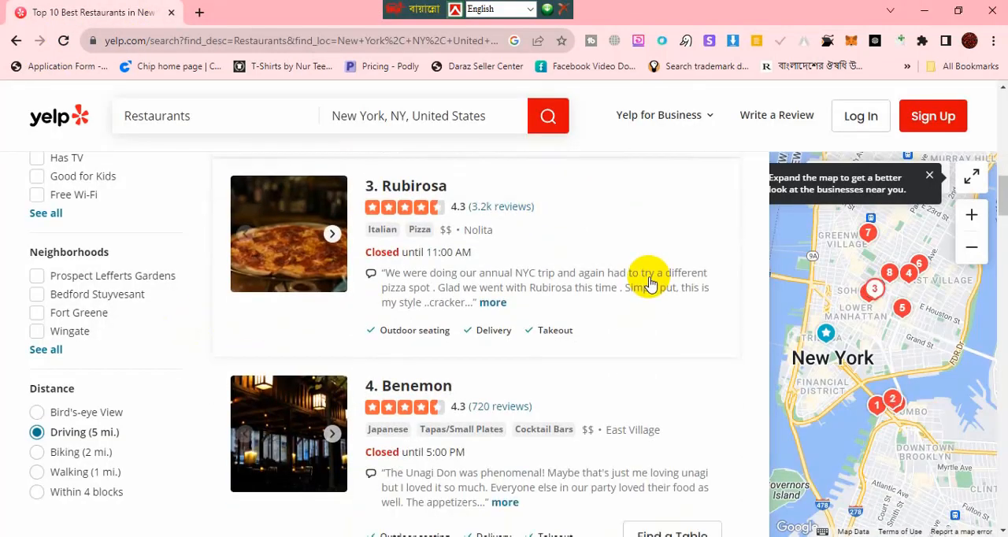
scroll(649, 284, down, 2)
scroll(650, 284, down, 5)
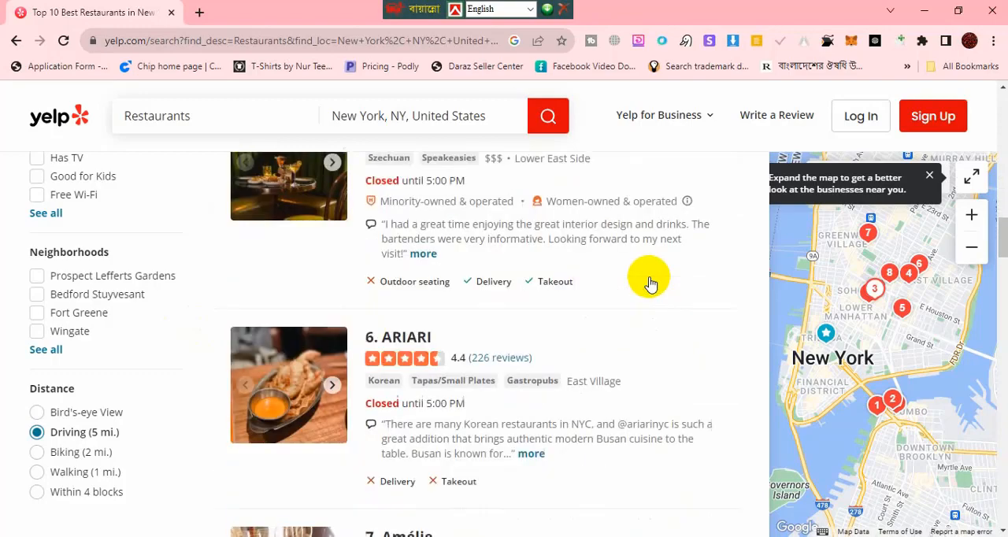
scroll(650, 283, down, 2)
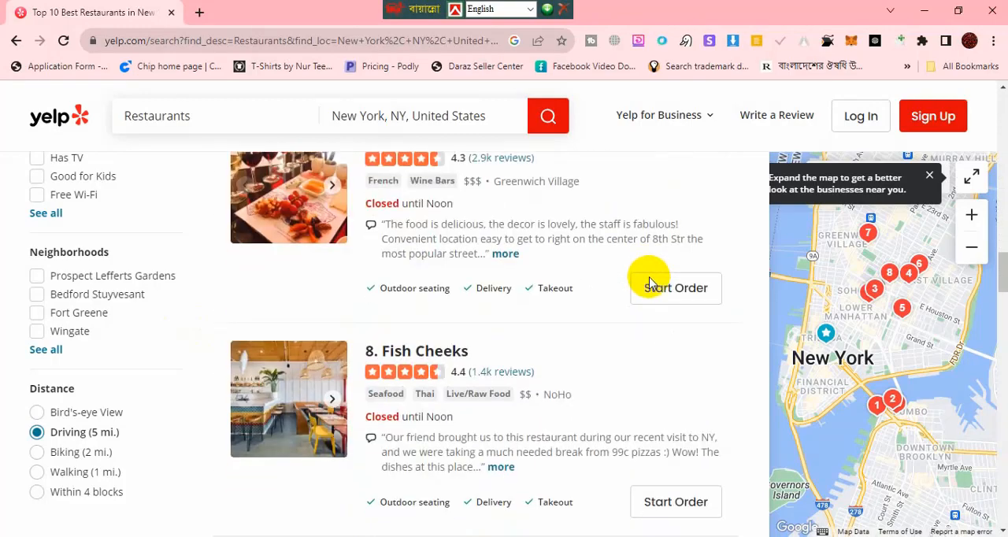
scroll(649, 279, down, 3)
scroll(642, 285, down, 8)
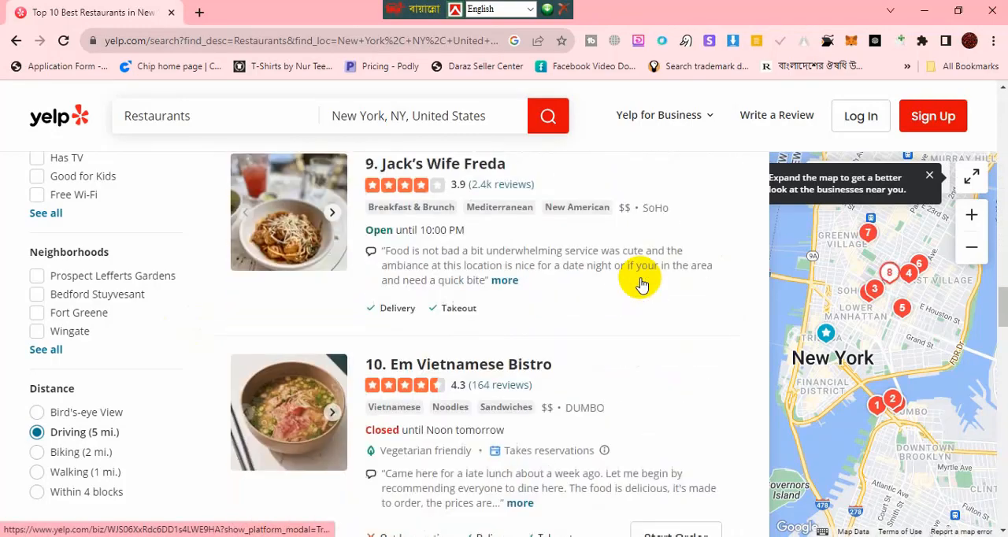
scroll(601, 304, up, 18)
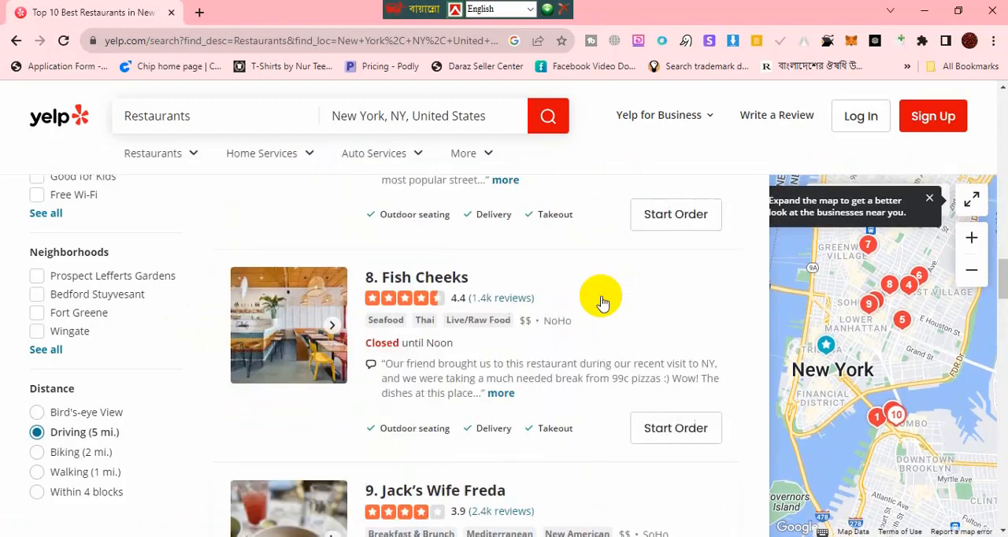
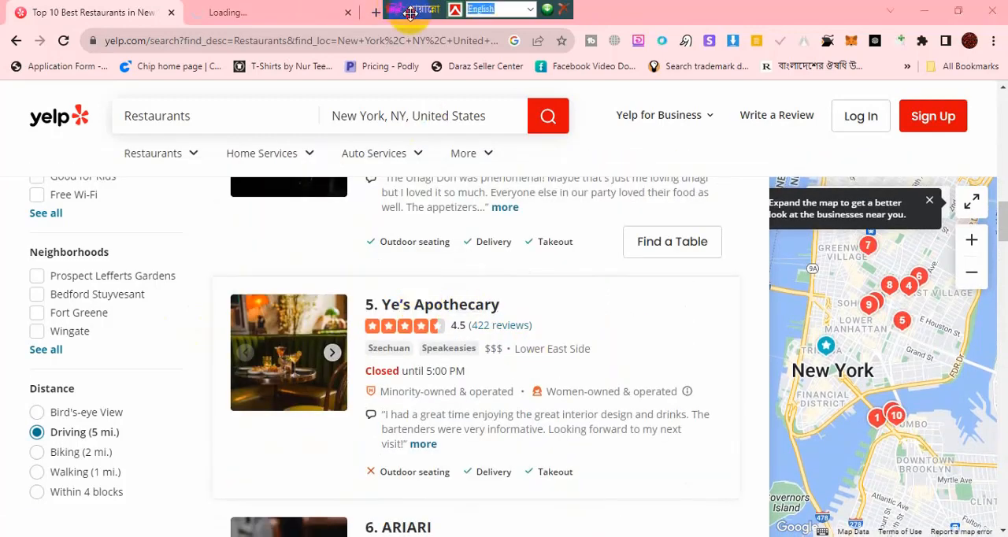
Step: Copy the restaurant name Ye's Apothecary from its Yelp listing into Restaurant Name cell A4 of the Excel worksheet
click(232, 9)
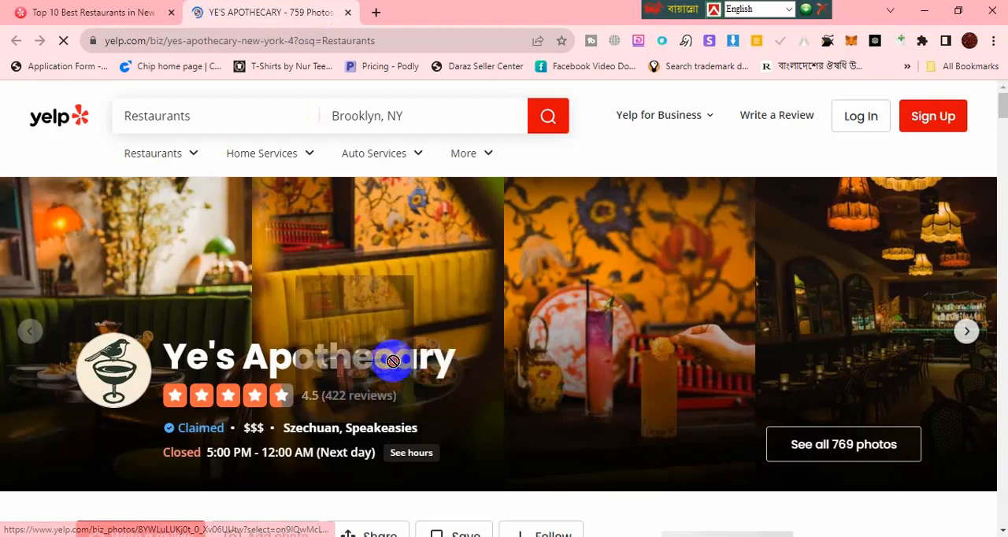
drag(174, 356, 441, 353)
key(ctrl+c)
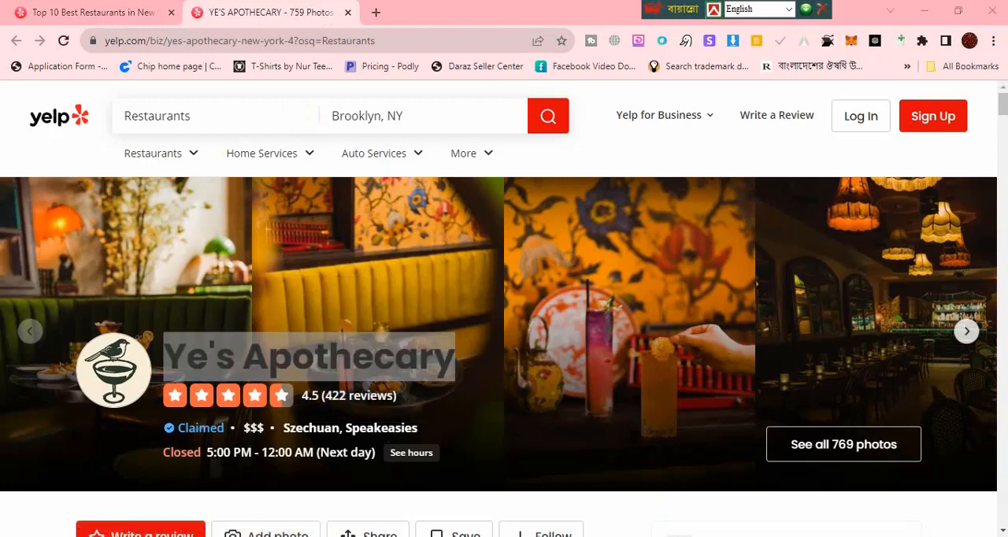
key(alt+Tab)
key(ctrl+v)
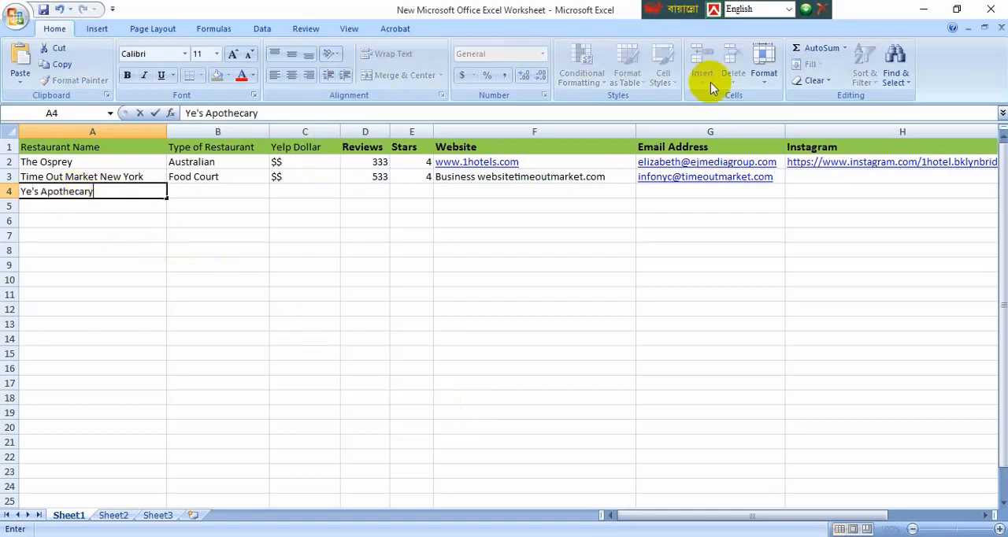
Step: Copy the cuisine type Szechuan from Yelp into Type of Restaurant cell B4 of the worksheet
click(926, 11)
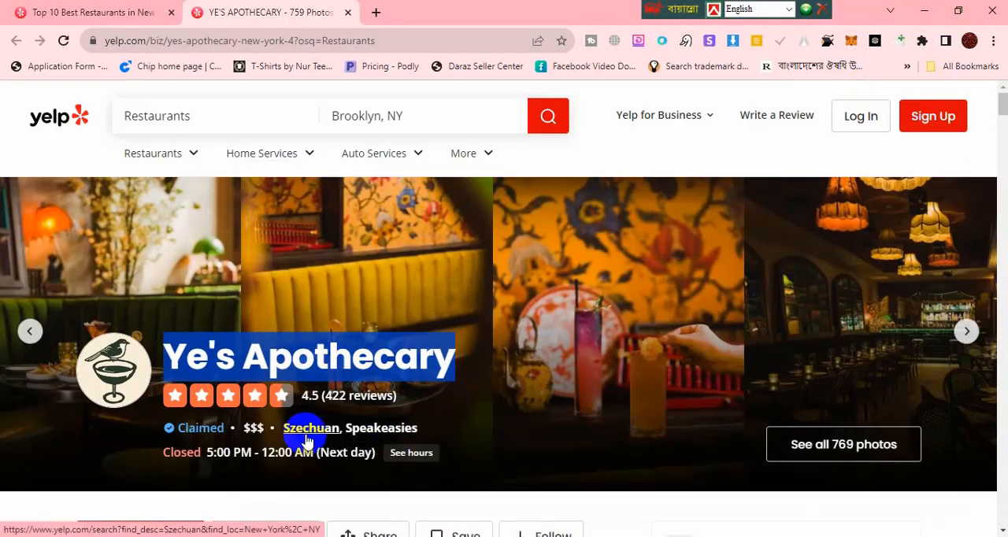
drag(426, 429, 346, 424)
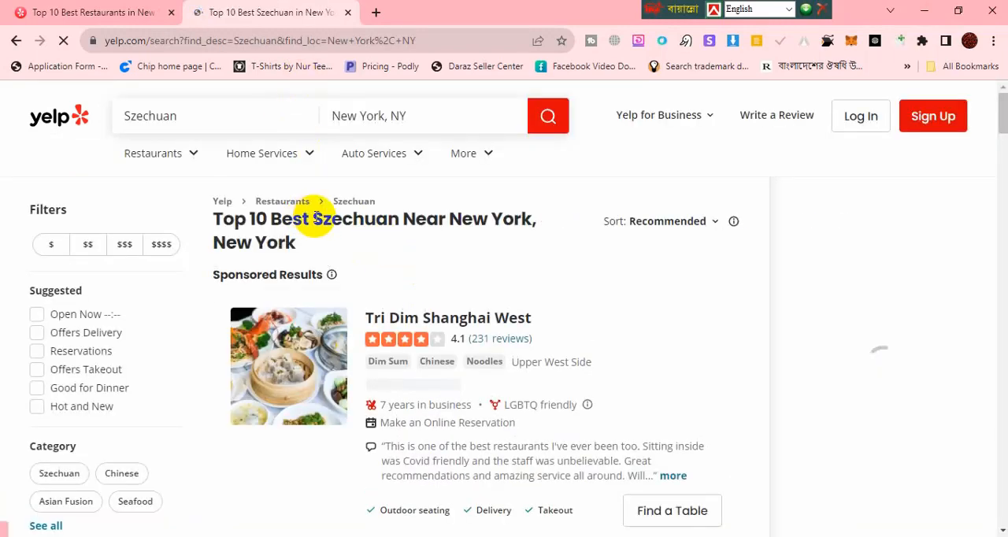
double_click(397, 218)
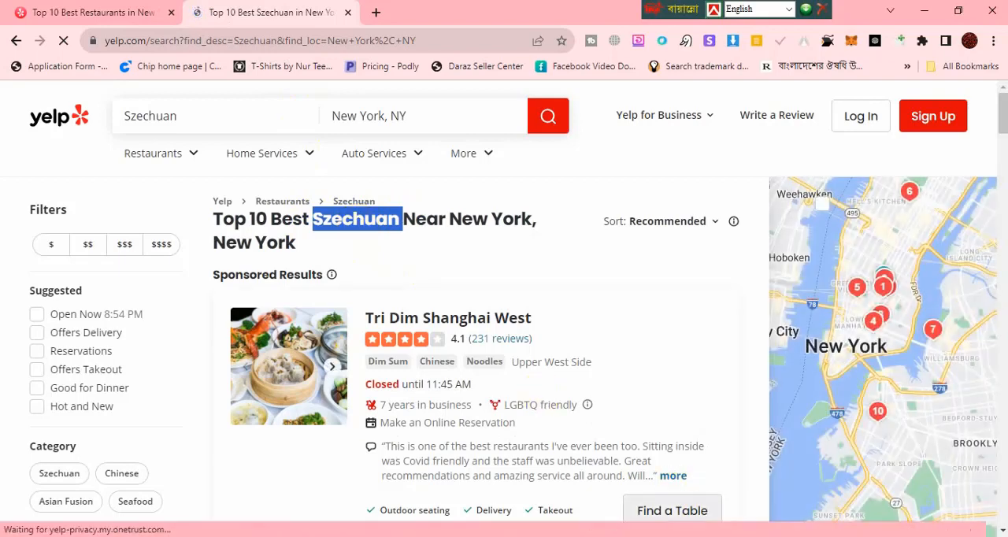
key(alt+Tab)
click(203, 192)
text(Szechuan)
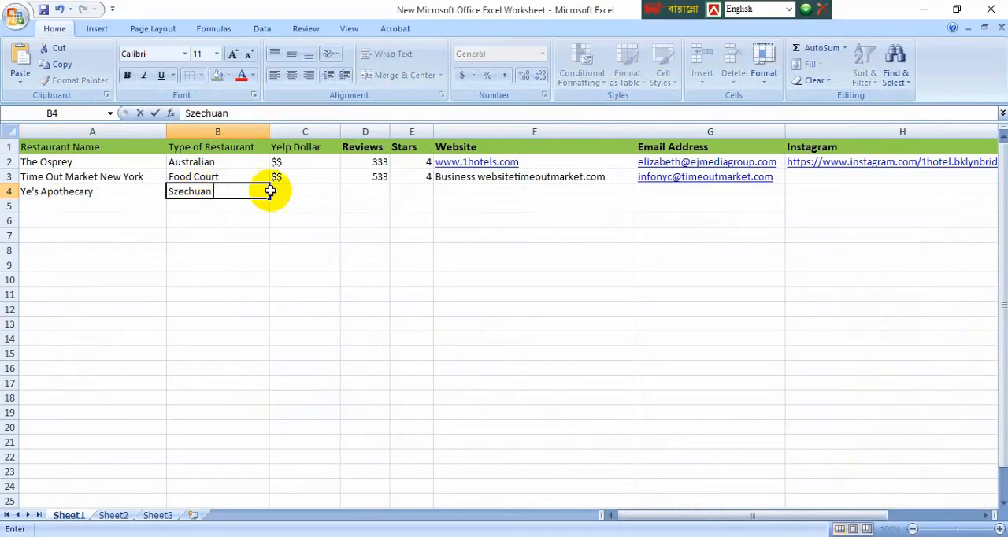
Step: Copy the $$$ price level from the Ye's Apothecary Yelp listing into Yelp Dollar cell C4 of the worksheet
click(310, 189)
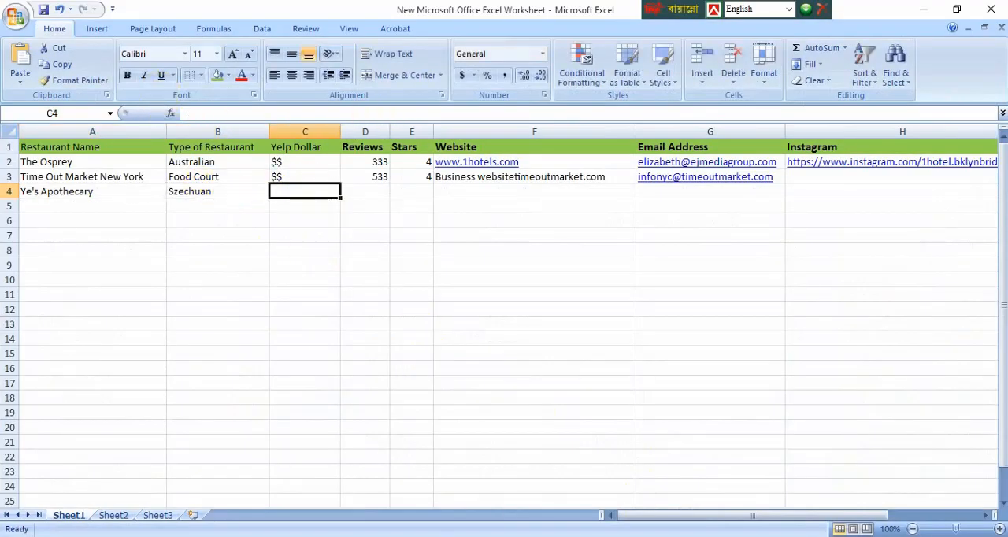
key(alt+Tab)
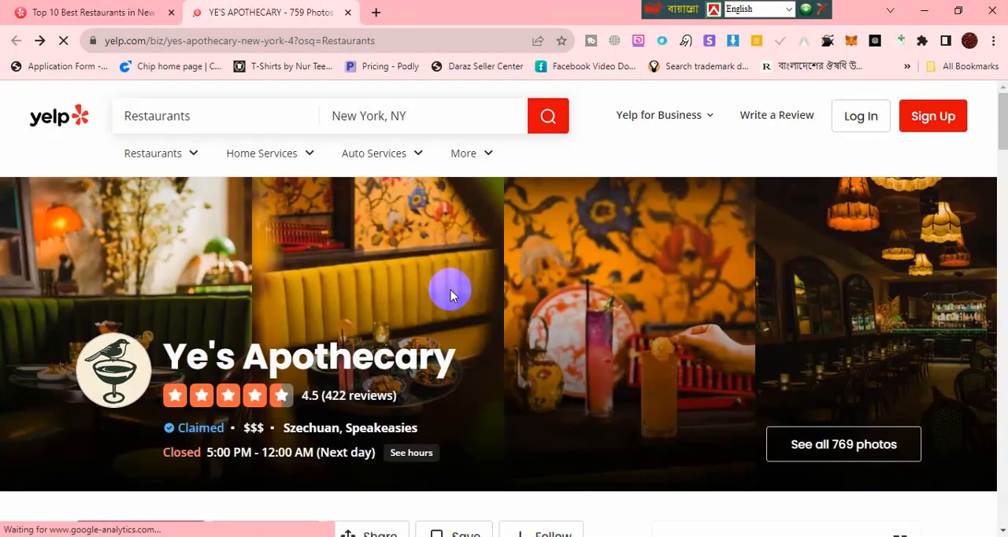
double_click(252, 427)
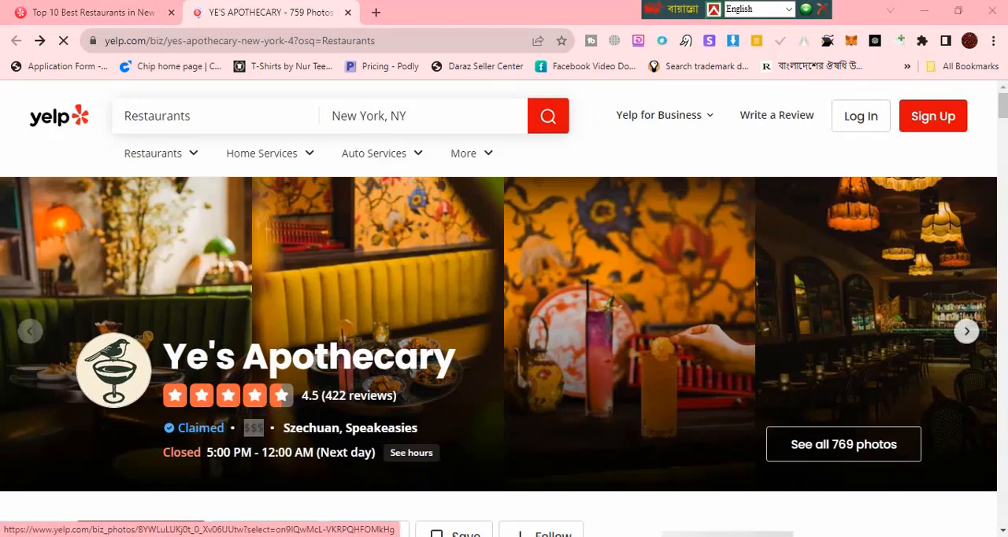
key(alt+Tab)
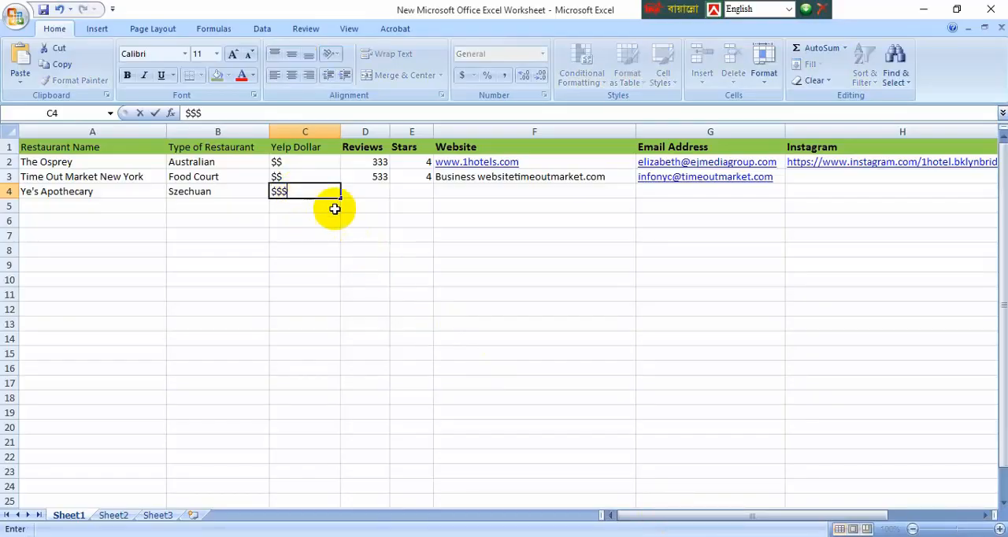
Step: Enter the listing's review count 422 in Reviews cell D4 and its rating 4.5 in Stars cell E4
click(355, 194)
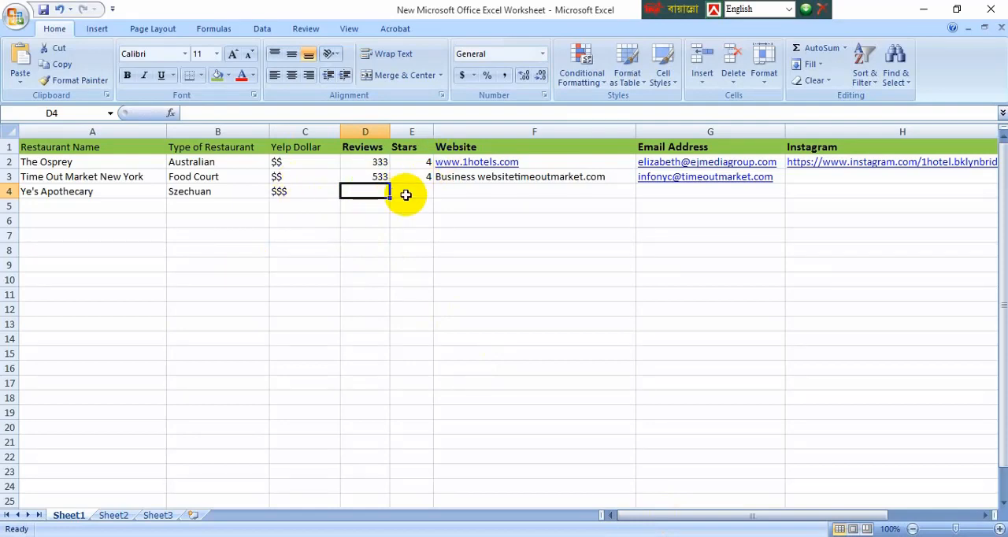
key(alt+Tab)
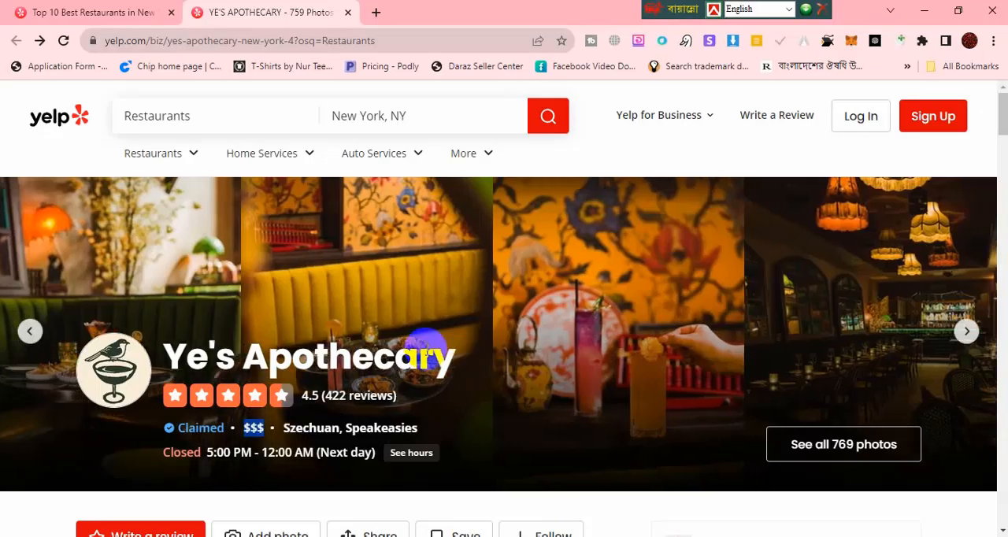
key(alt+Tab)
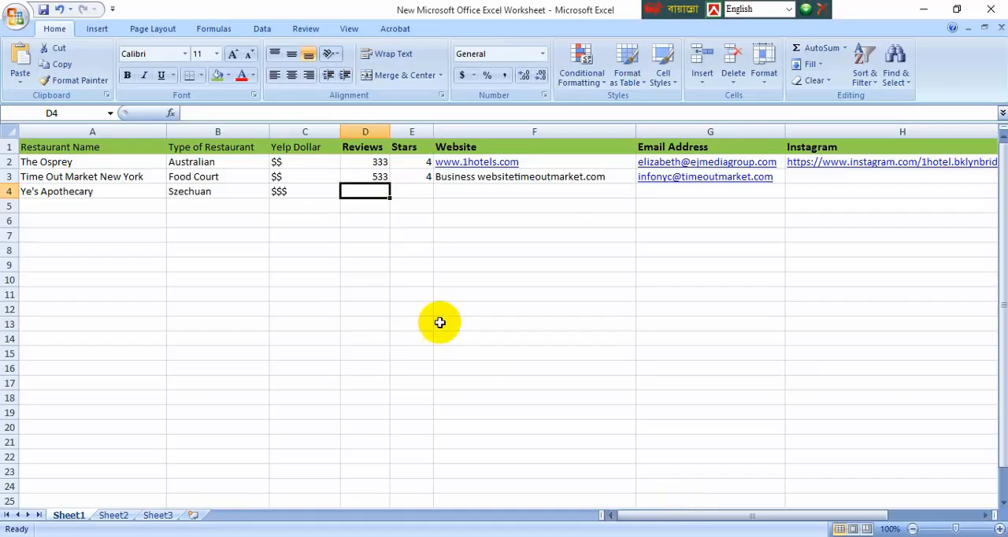
double_click(370, 191)
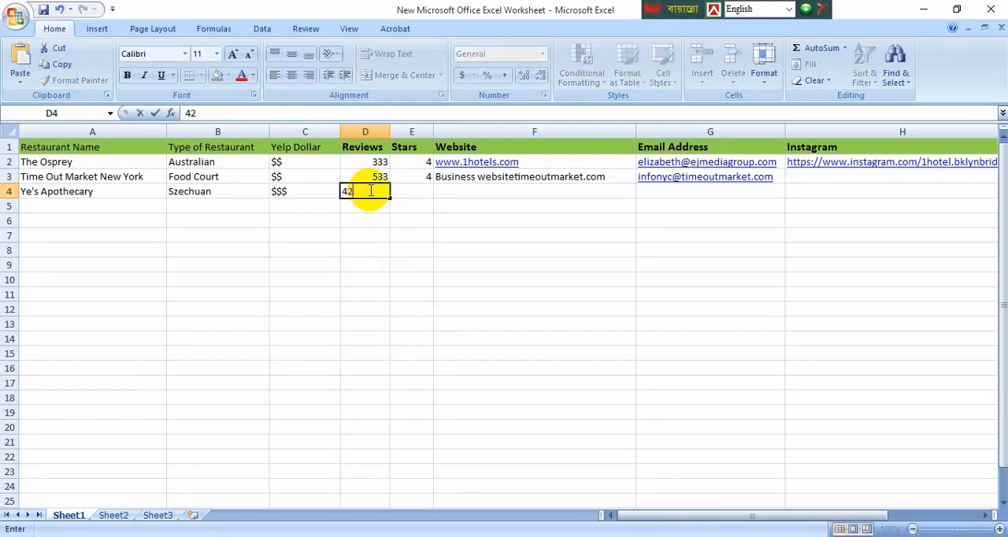
click(469, 190)
click(408, 191)
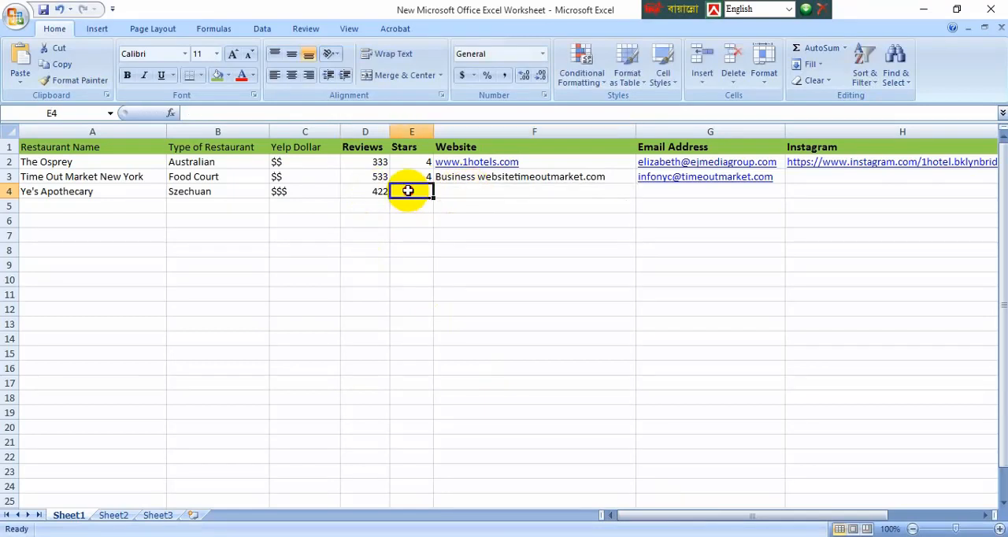
text(4.)
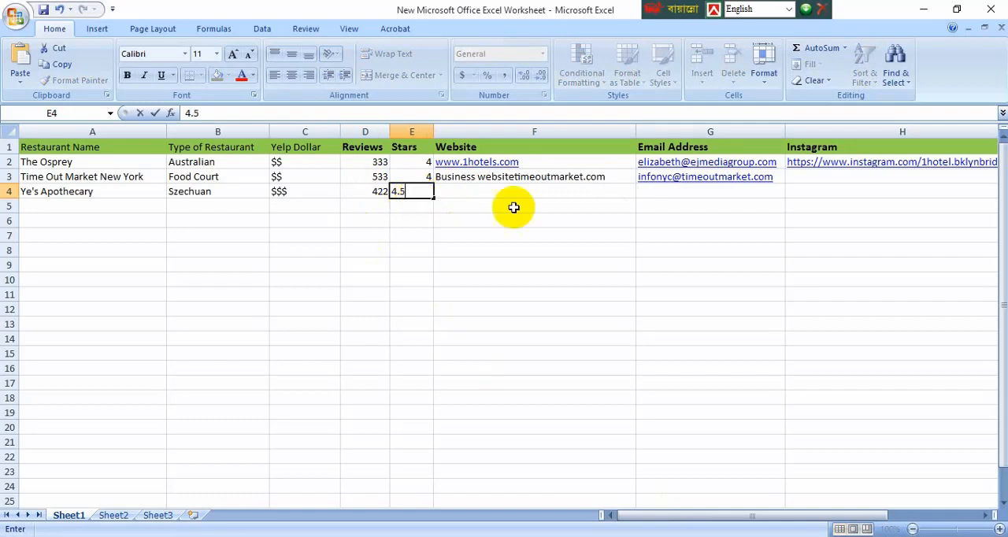
text(5)
click(504, 191)
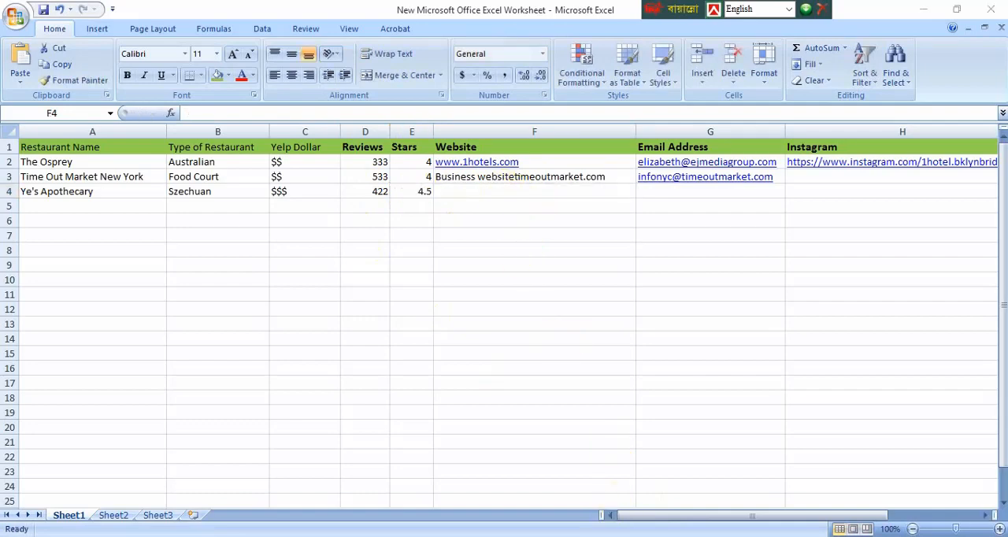
key(alt+Tab)
scroll(482, 350, down, 2)
scroll(482, 350, down, 2)
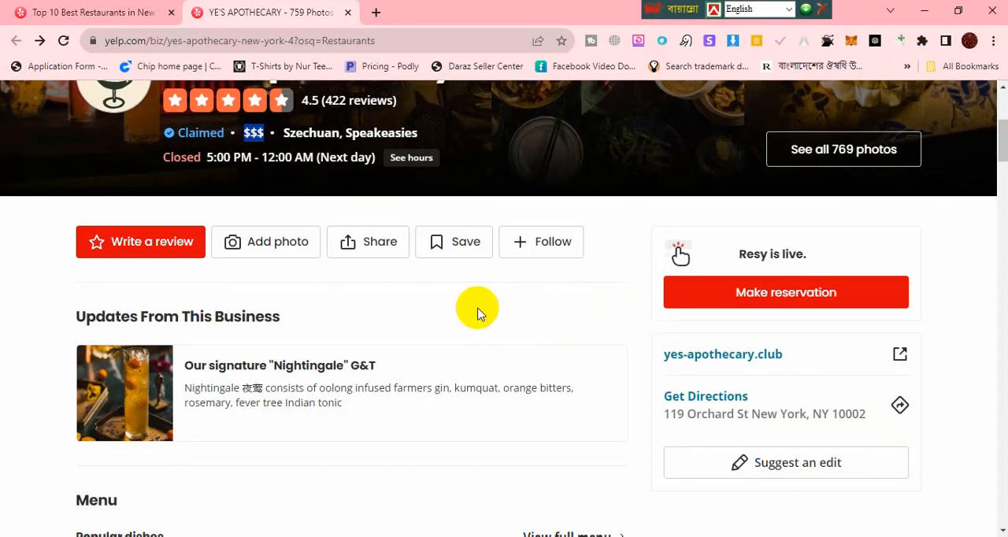
scroll(365, 267, down, 1)
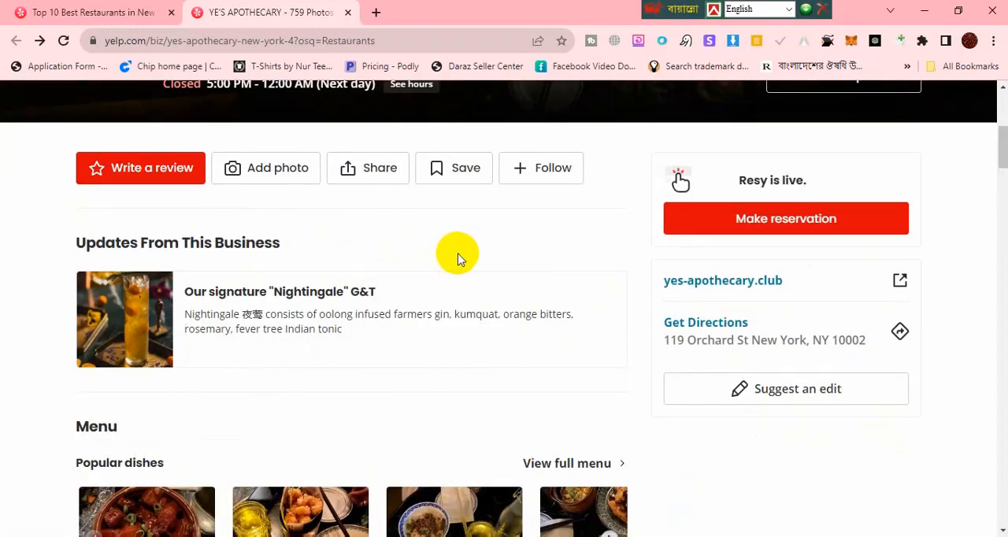
click(900, 285)
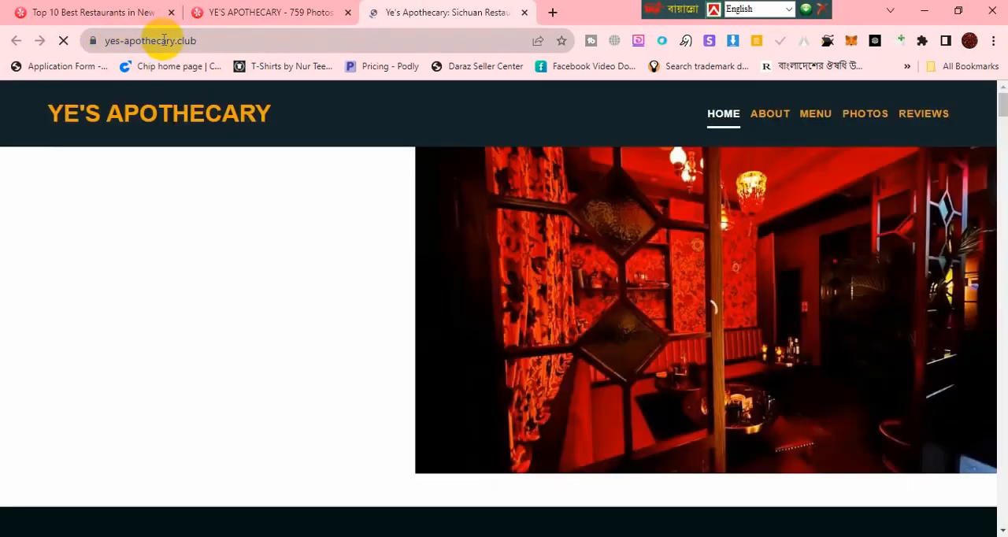
drag(196, 41, 104, 40)
key(ctrl+c)
click(229, 40)
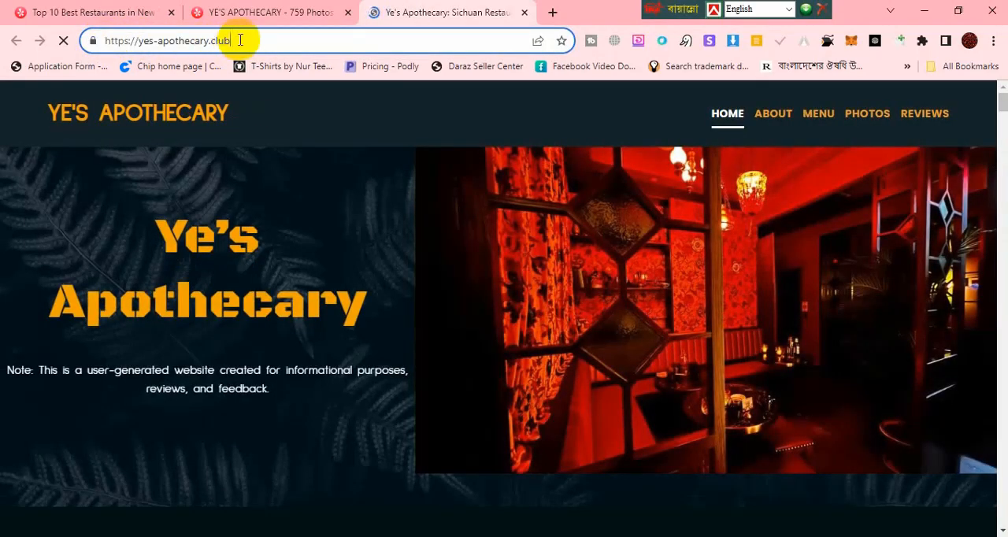
drag(243, 40, 161, 39)
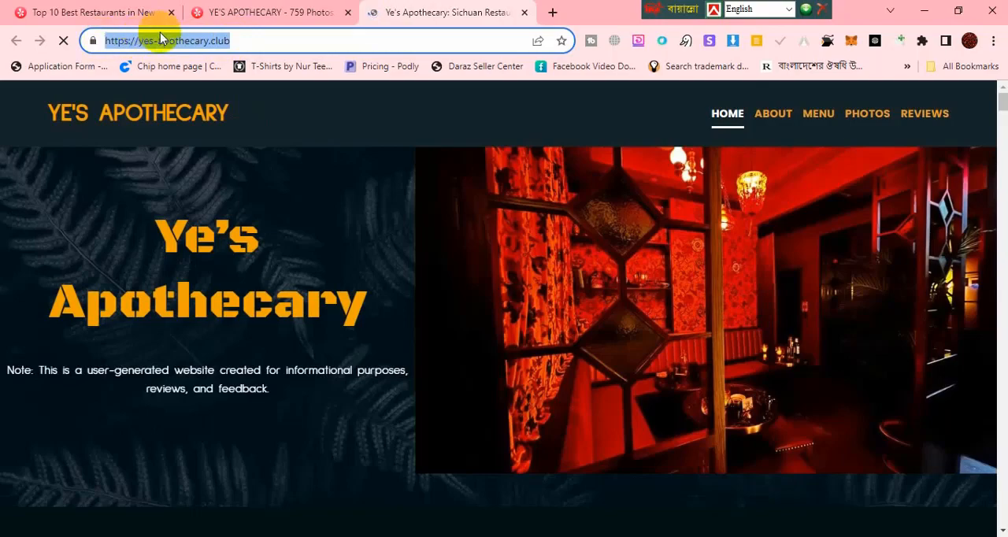
key(alt+Tab)
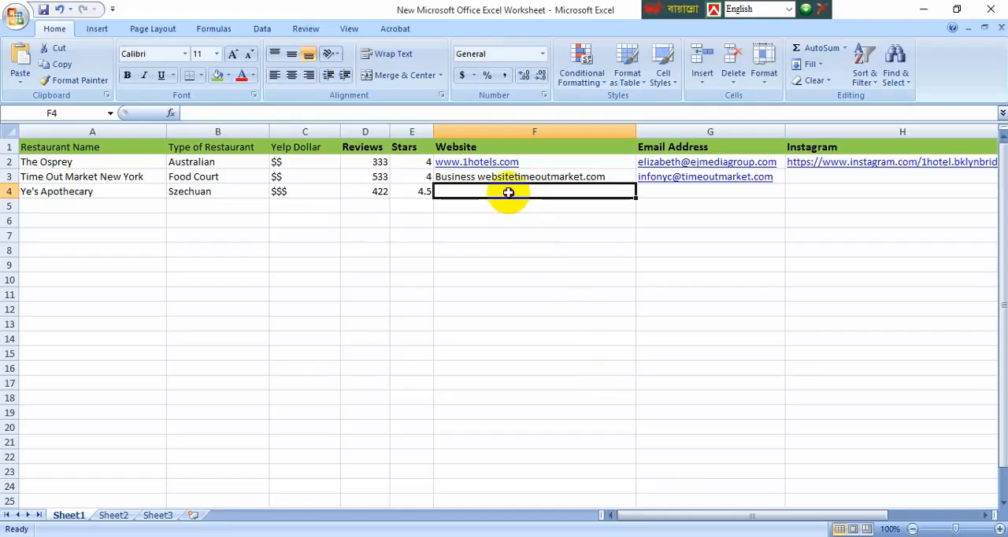
key(ctrl+v)
Step: Select Email Address cell G4 and look through the website's home and About pages for the restaurant's contact details, dismissing the ad
click(667, 193)
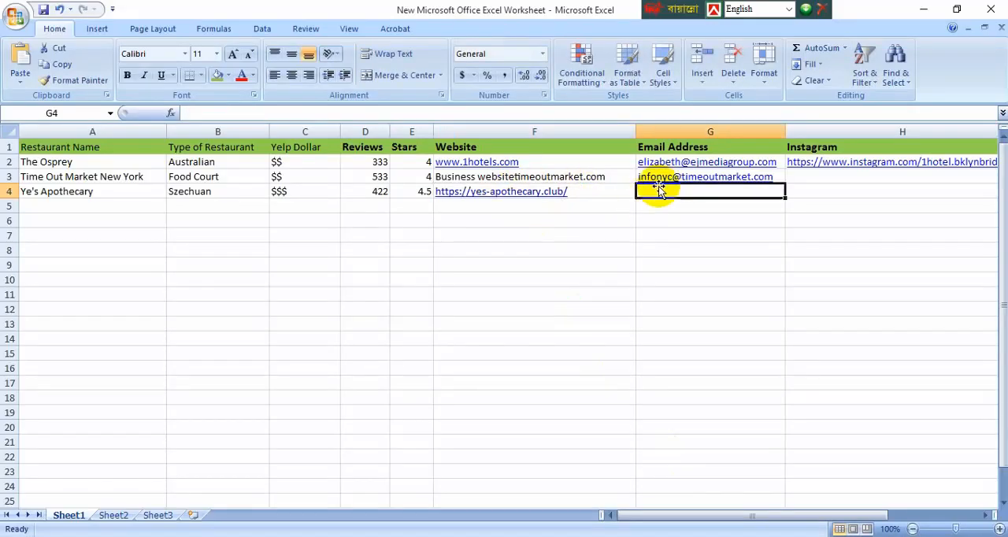
click(925, 18)
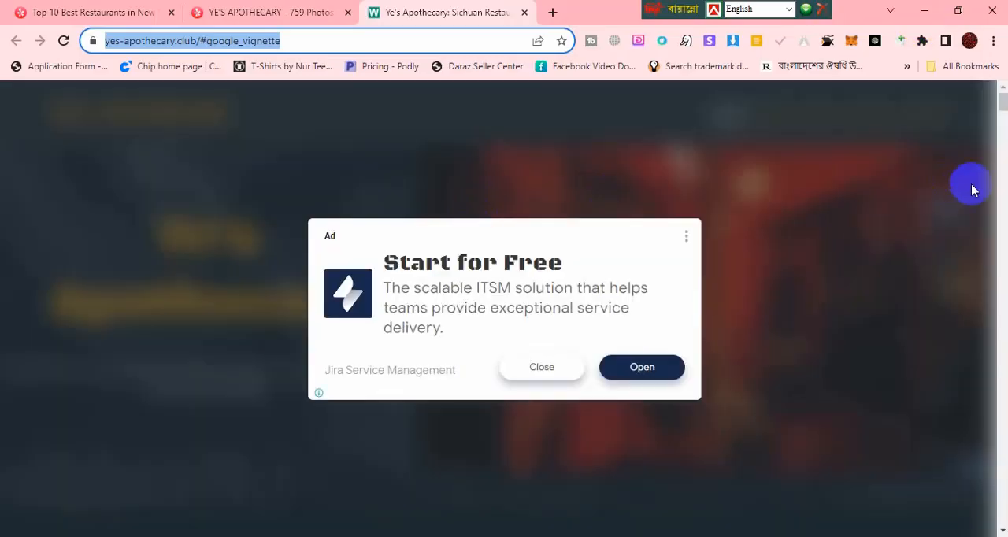
click(516, 370)
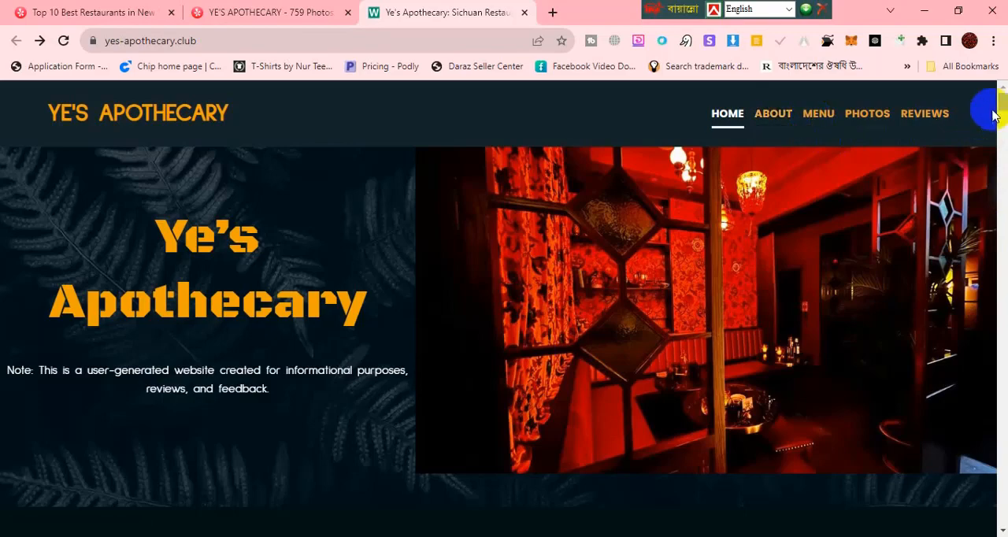
drag(1005, 110, 1002, 513)
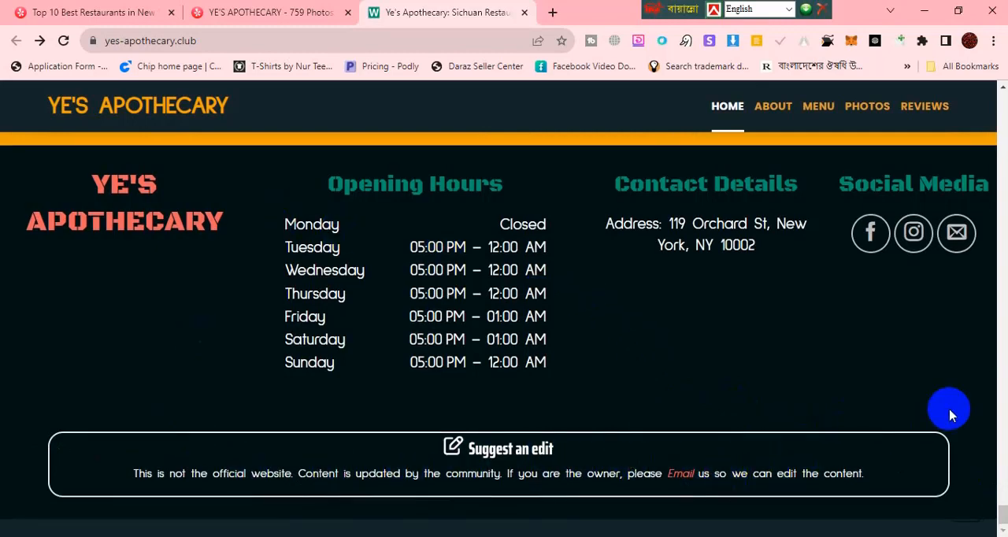
scroll(947, 412, up, 1)
click(777, 120)
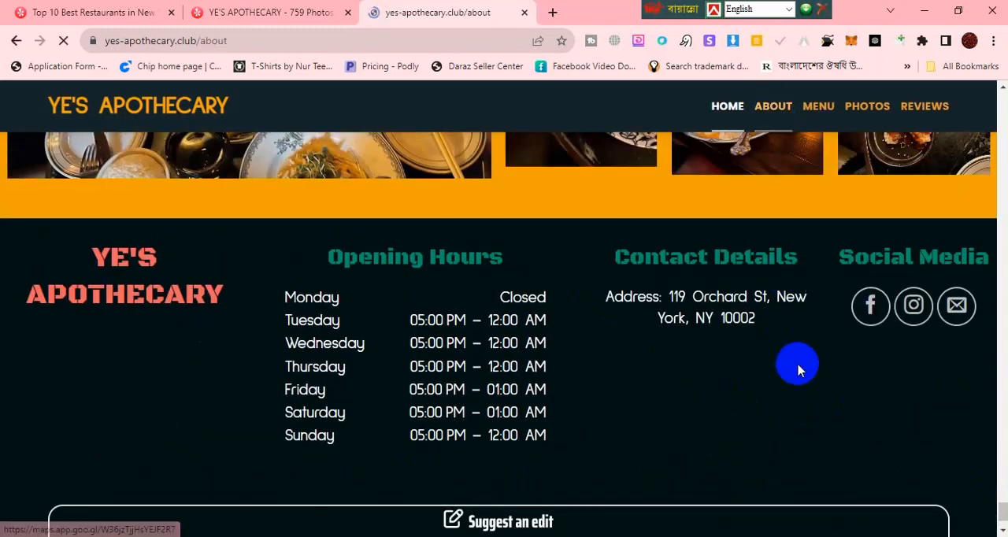
scroll(798, 367, down, 2)
scroll(798, 367, down, 10)
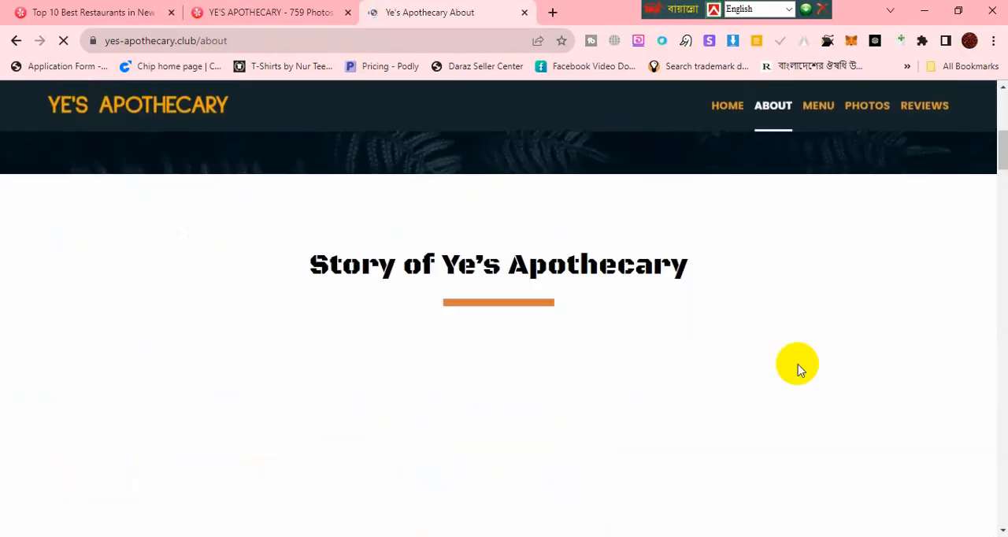
scroll(799, 371, down, 3)
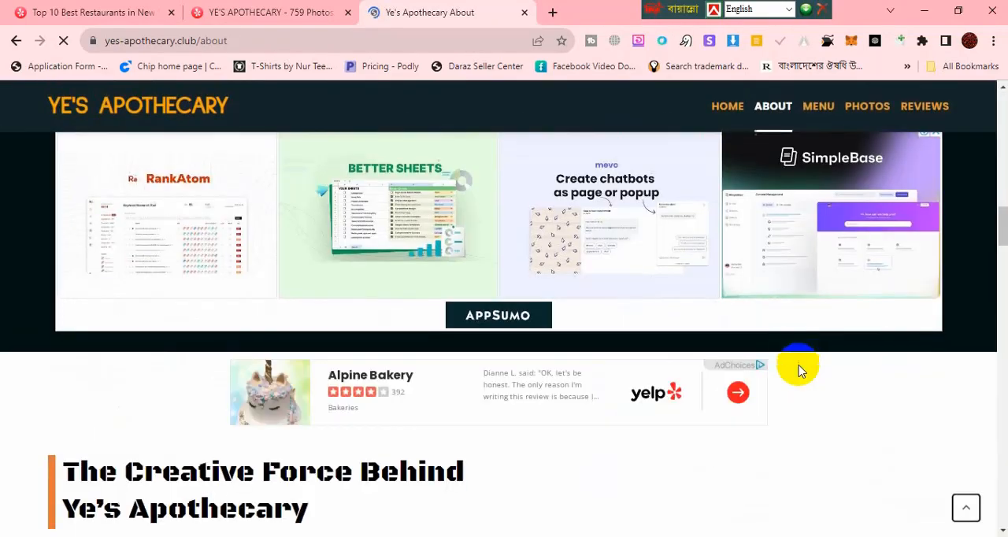
scroll(799, 371, up, 13)
scroll(800, 371, down, 2)
scroll(799, 371, down, 15)
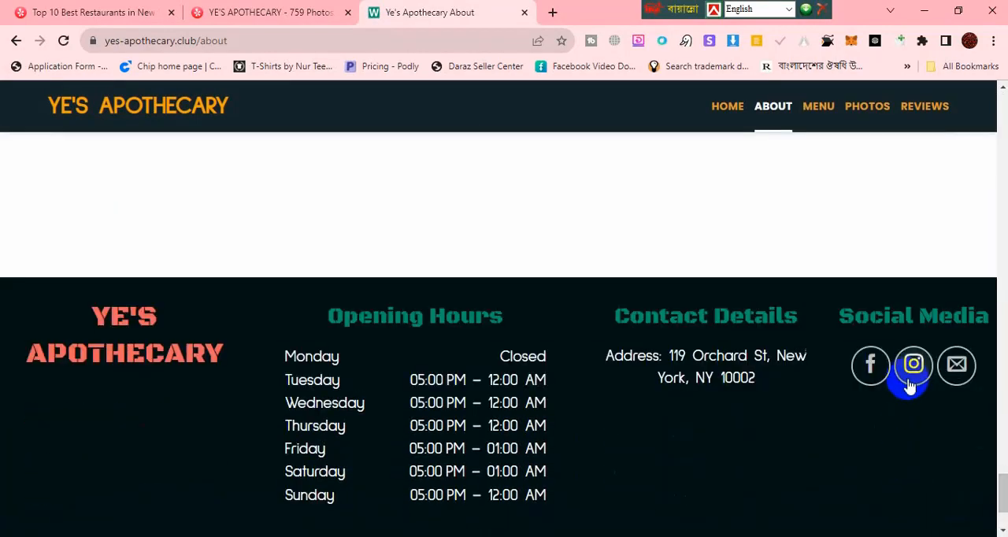
right_click(917, 379)
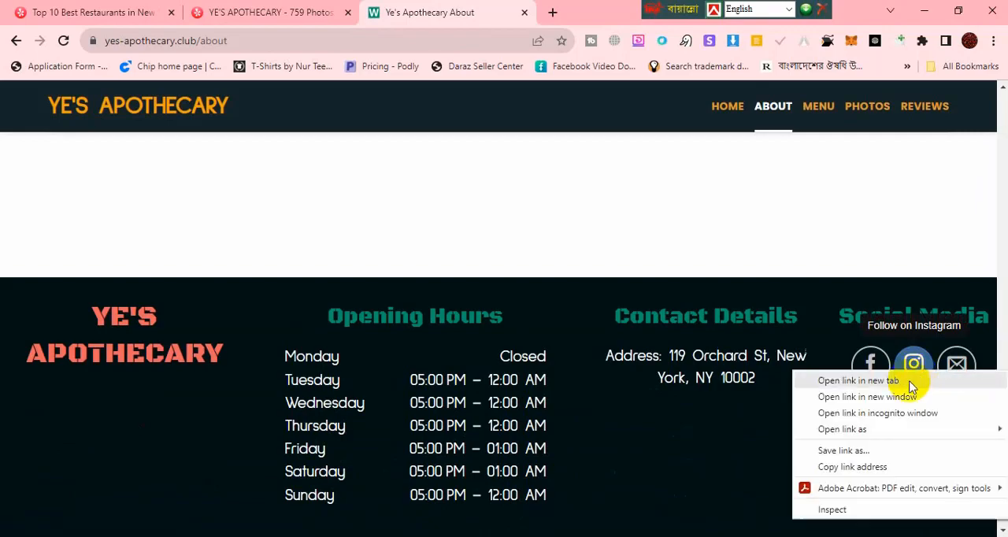
click(883, 466)
key(alt+Tab)
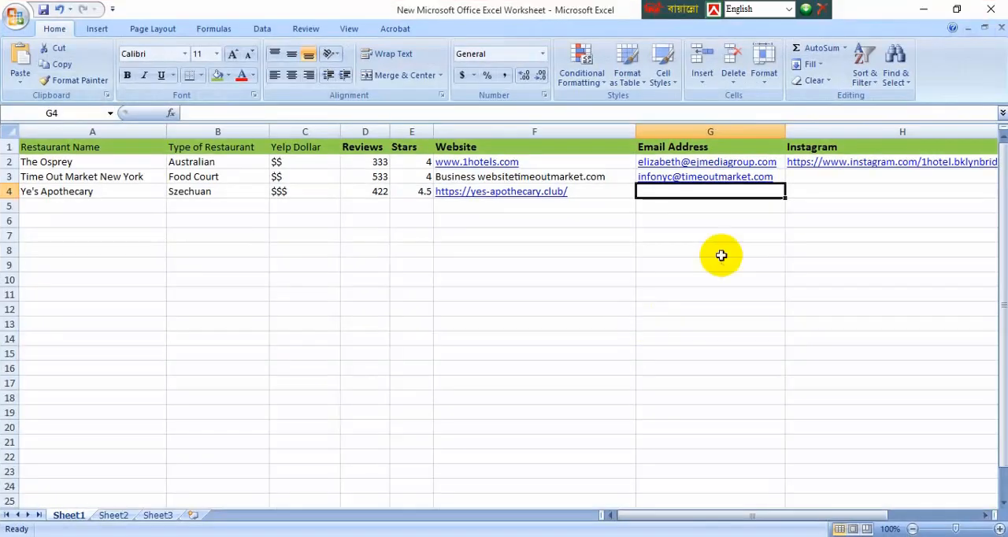
double_click(823, 192)
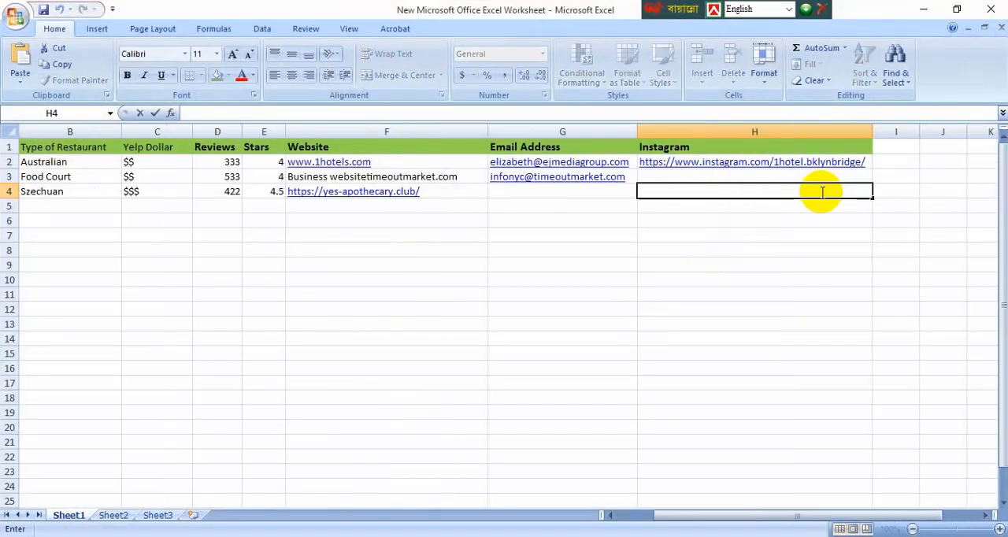
click(689, 219)
Step: Select Email Address cell G4, and open the About section of the restaurant's Facebook page through its website's Facebook link
click(604, 193)
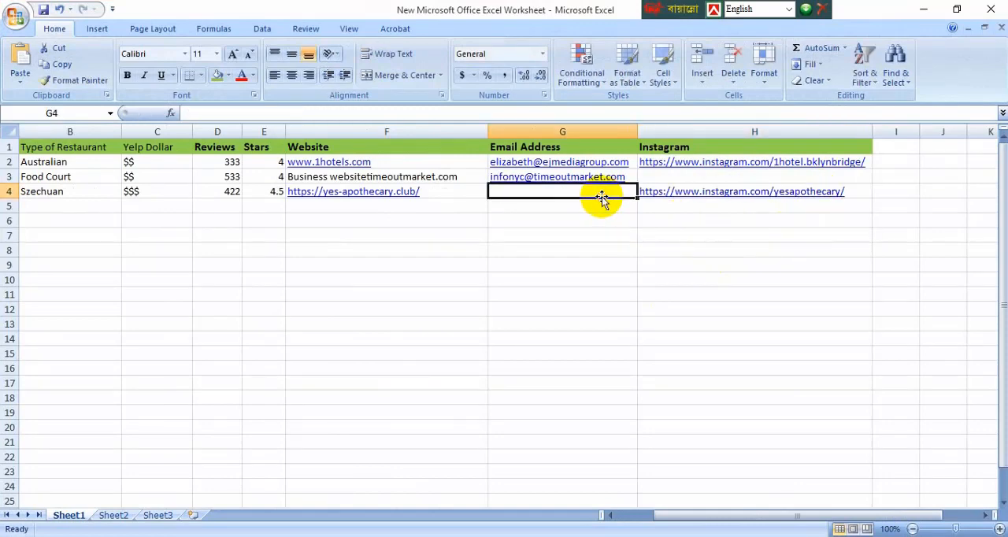
click(921, 8)
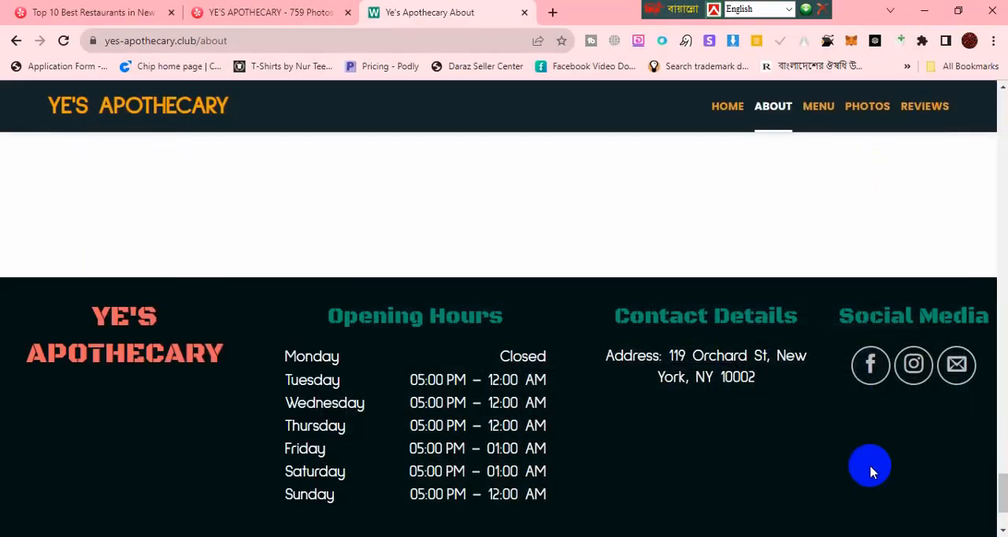
click(875, 376)
drag(660, 15, 791, 17)
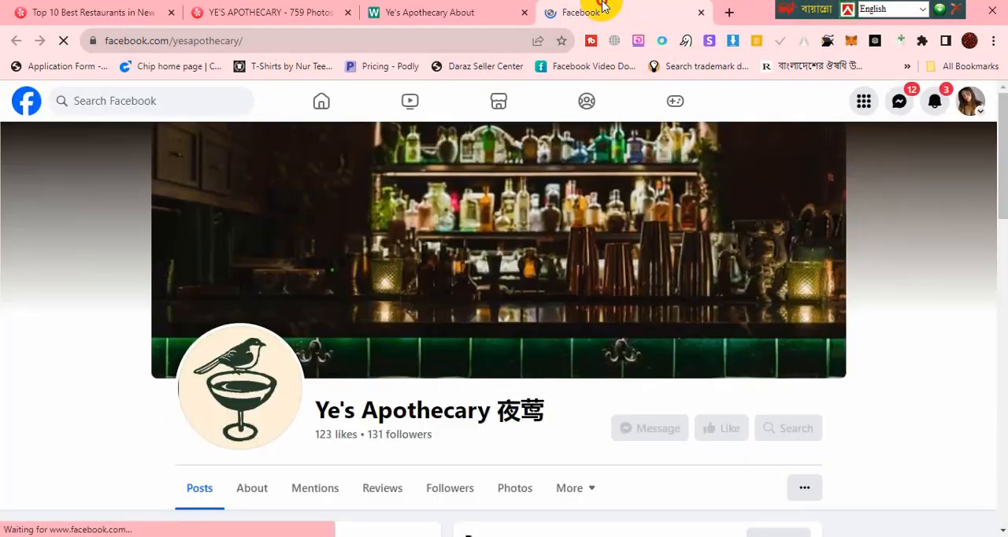
scroll(117, 369, down, 3)
scroll(117, 369, down, 1)
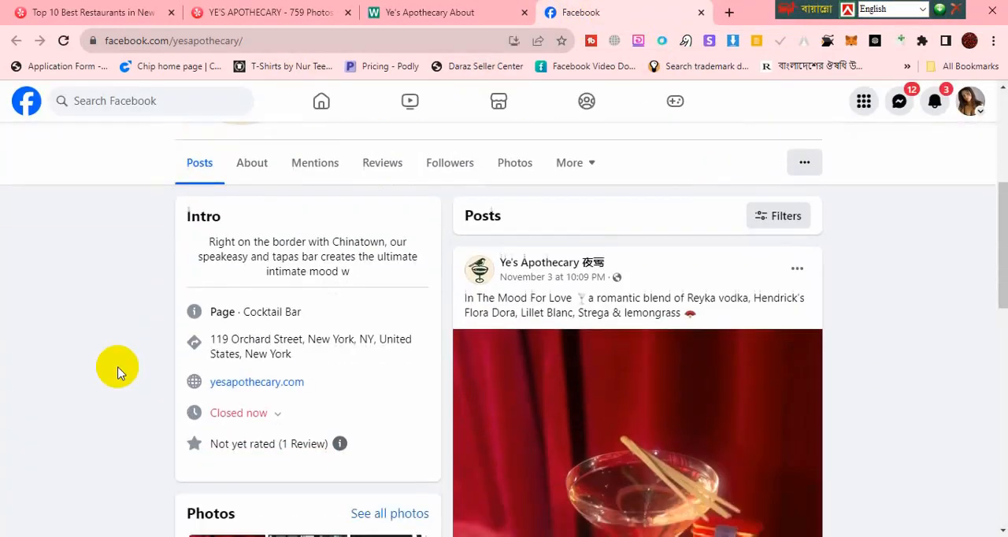
scroll(117, 372, up, 1)
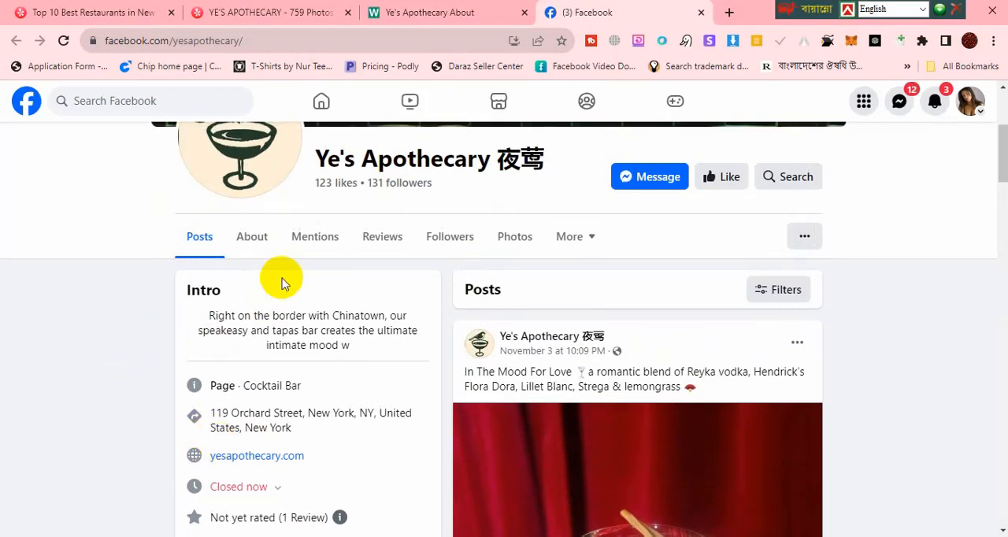
click(252, 238)
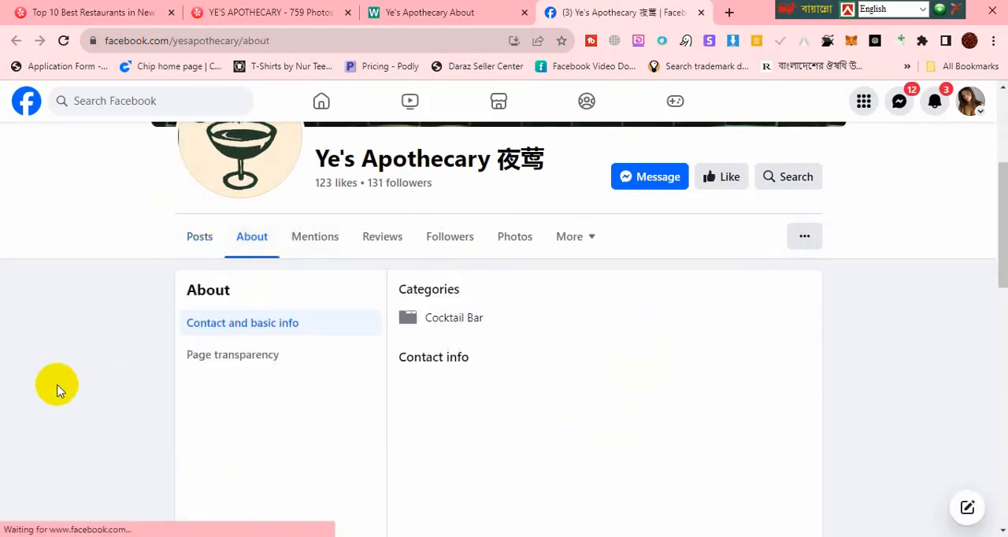
Step: Examine the contact and basic info on the restaurant's Facebook page for an email address
scroll(83, 378, down, 3)
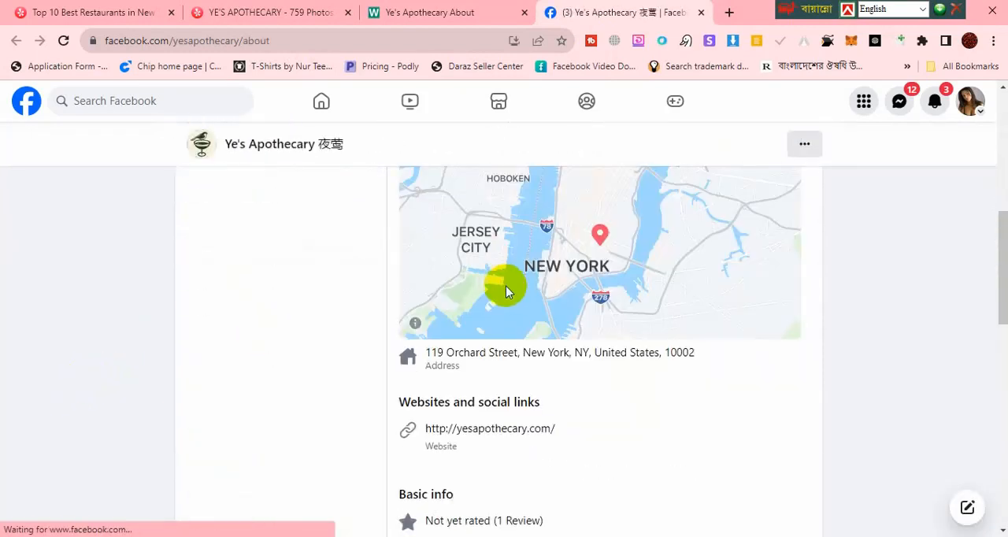
scroll(552, 390, down, 2)
scroll(579, 398, down, 5)
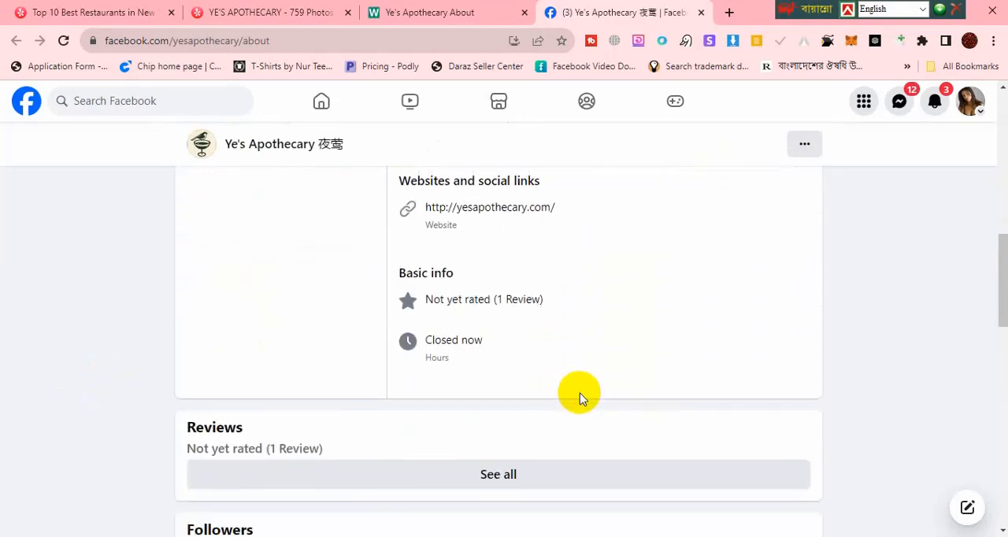
scroll(86, 374, up, 4)
scroll(87, 374, up, 5)
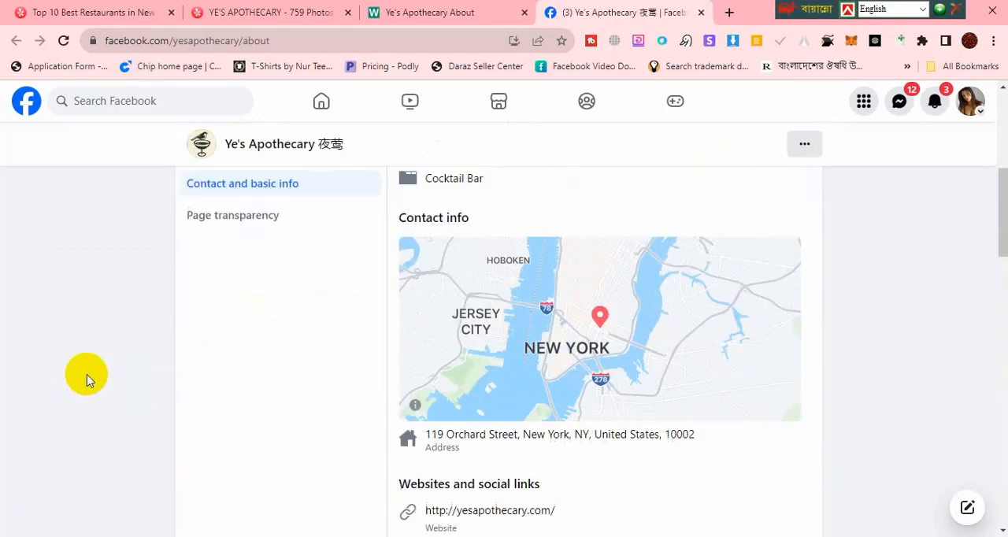
scroll(571, 297, down, 1)
scroll(571, 298, down, 2)
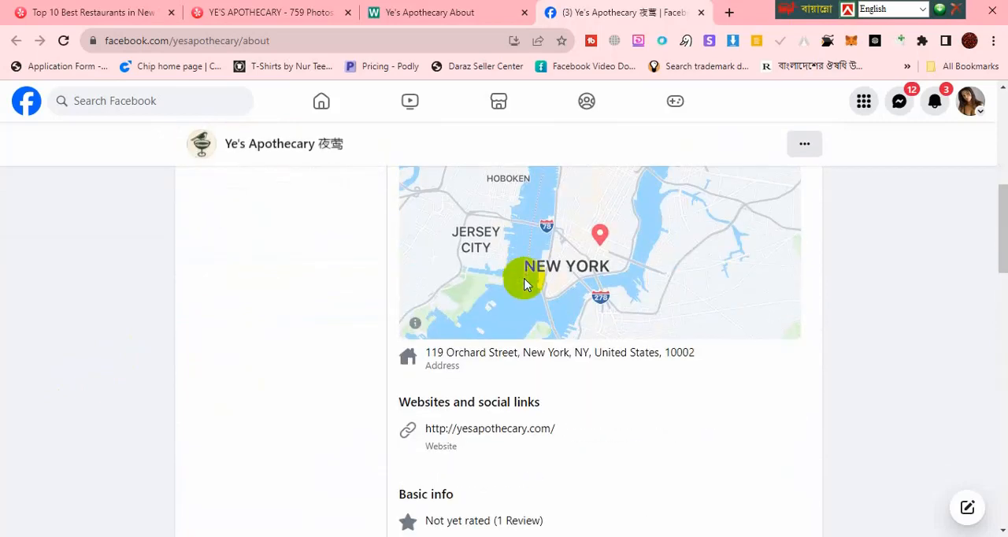
scroll(581, 331, down, 1)
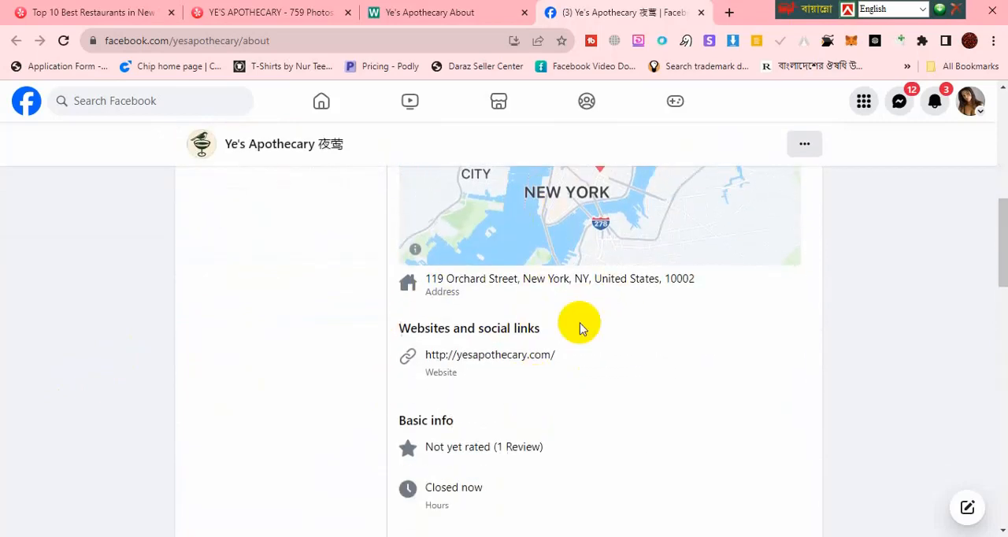
scroll(643, 306, up, 3)
scroll(700, 352, up, 3)
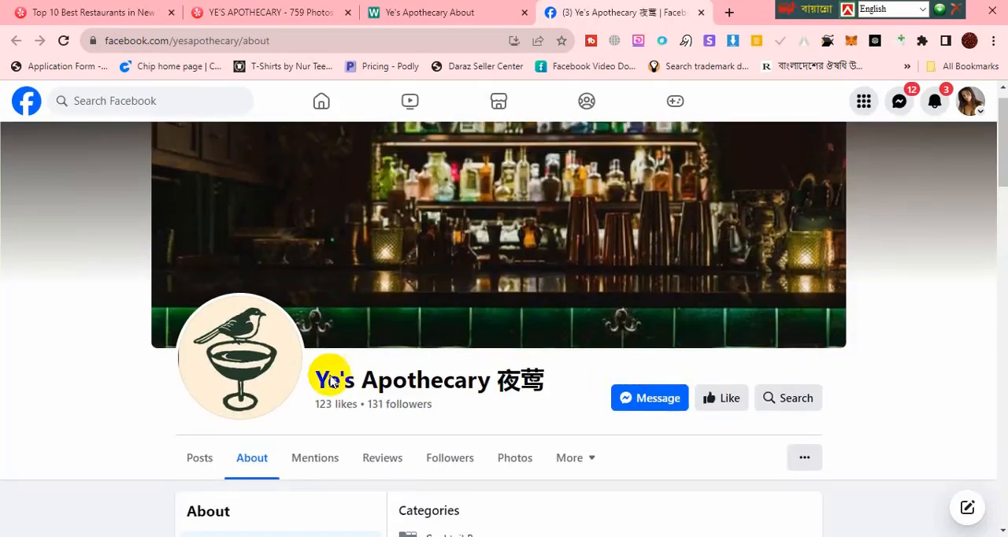
Step: Switch back to the Excel worksheet and copy the Ye's Apothecary website address from cell F4
drag(832, 3, 663, 4)
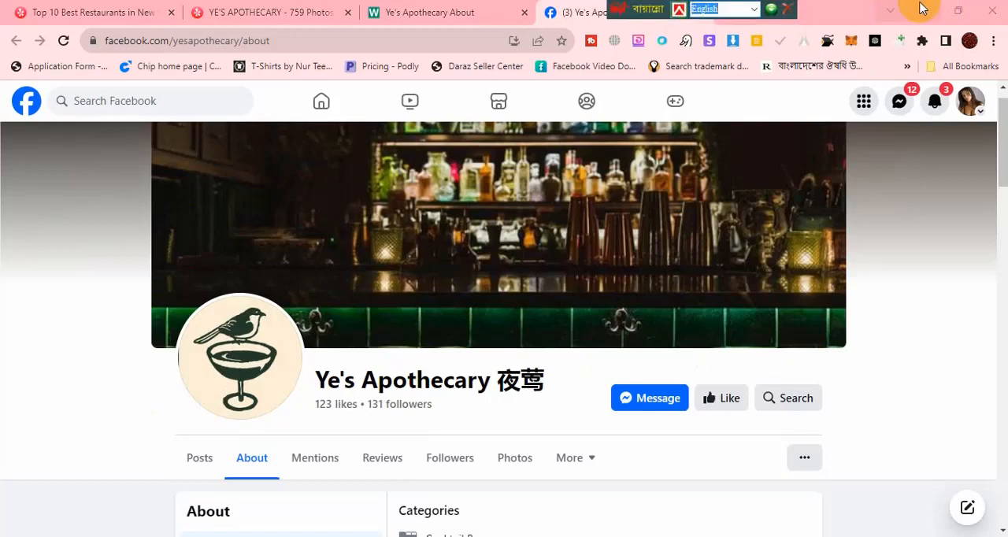
click(919, 9)
click(494, 536)
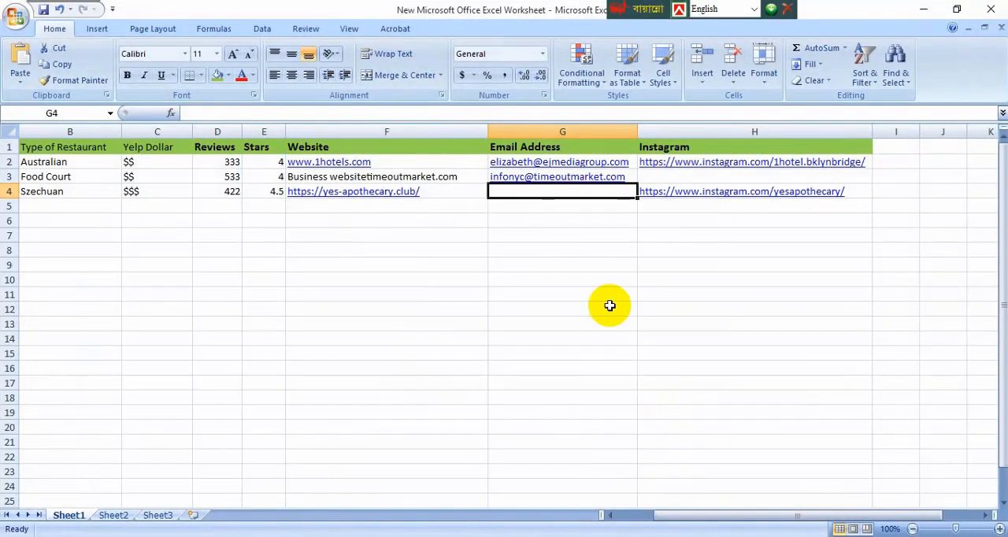
click(620, 236)
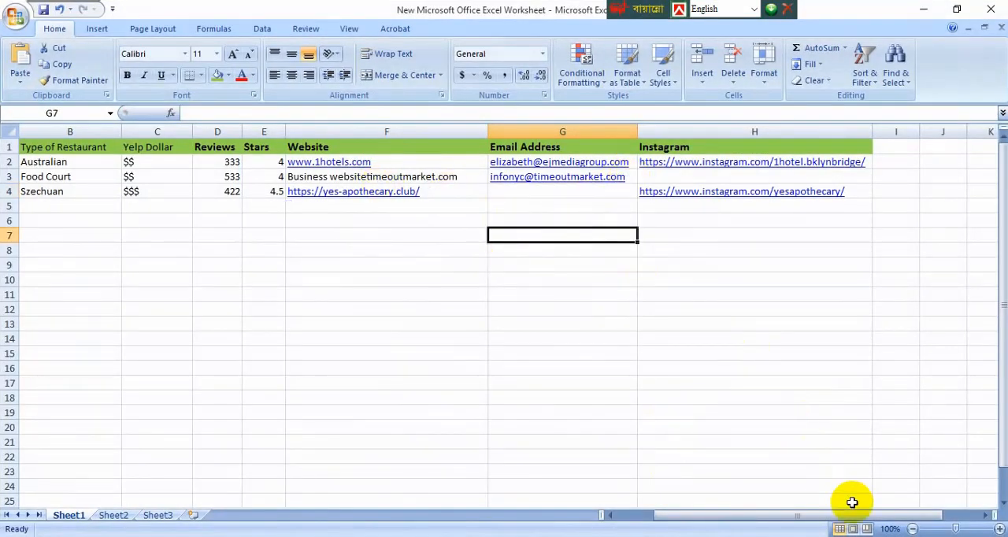
drag(853, 518, 816, 518)
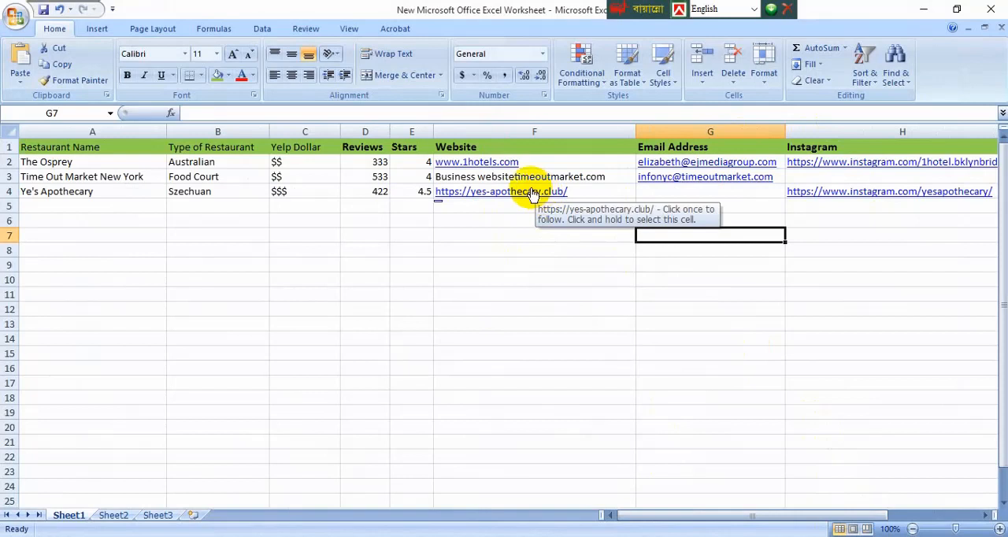
click(599, 190)
key(ctrl+c)
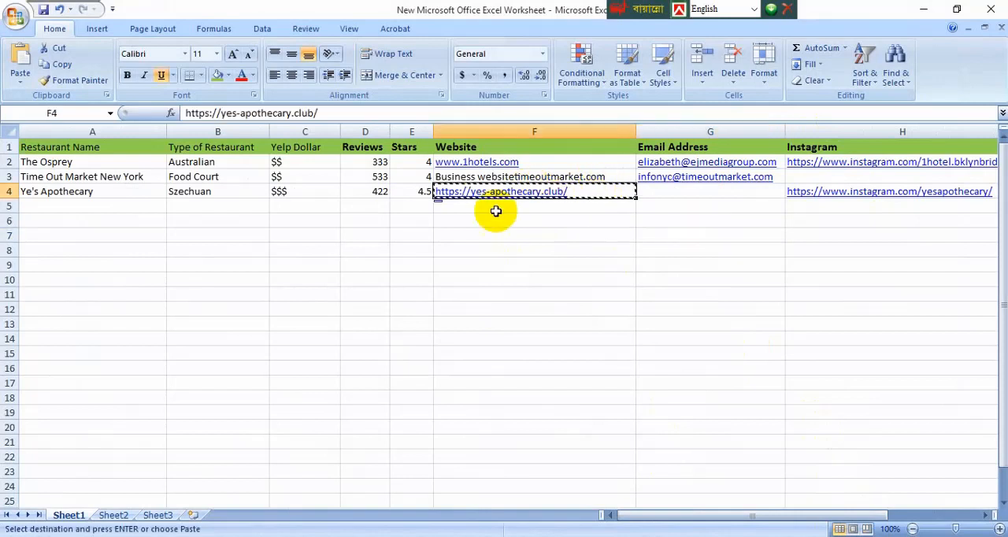
mouse_move(598, 536)
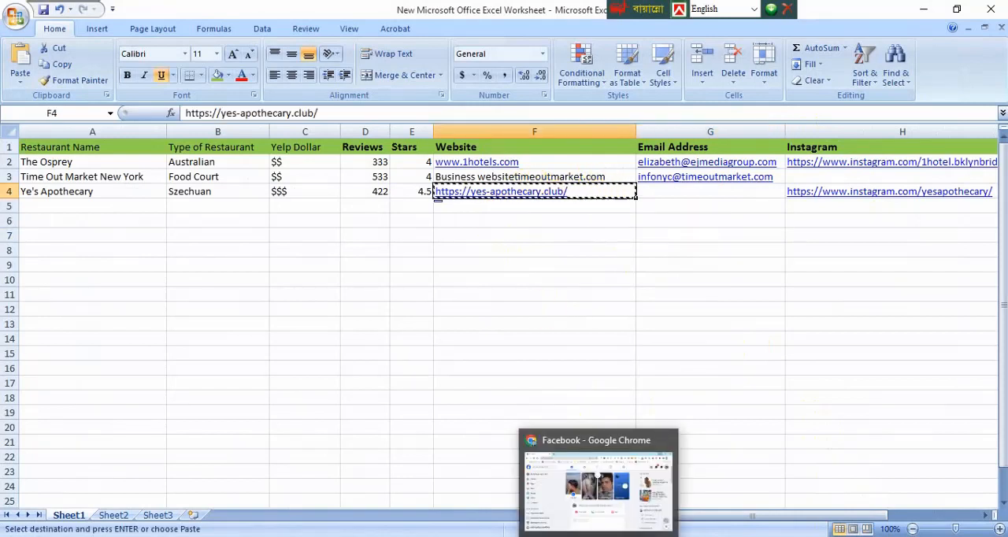
click(597, 485)
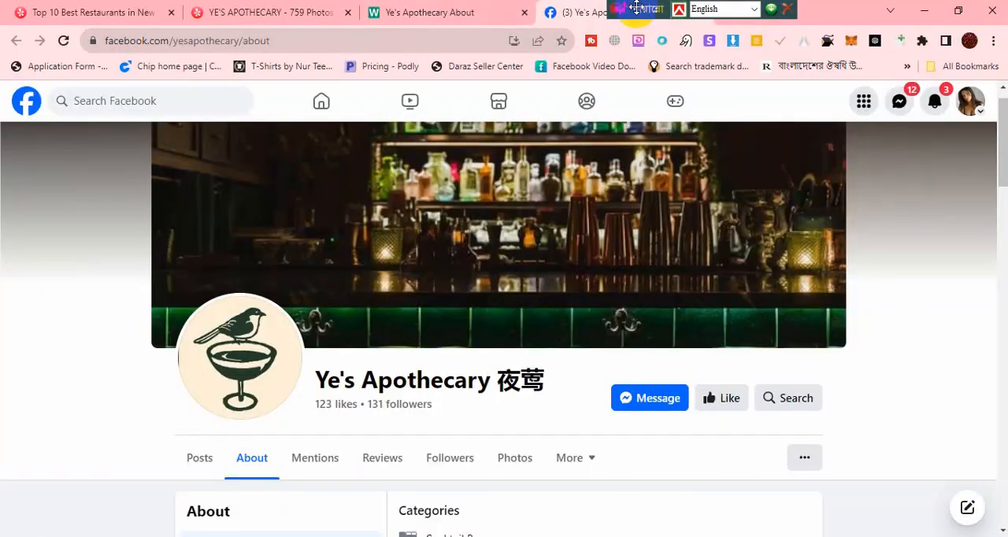
drag(637, 8, 433, 8)
click(726, 10)
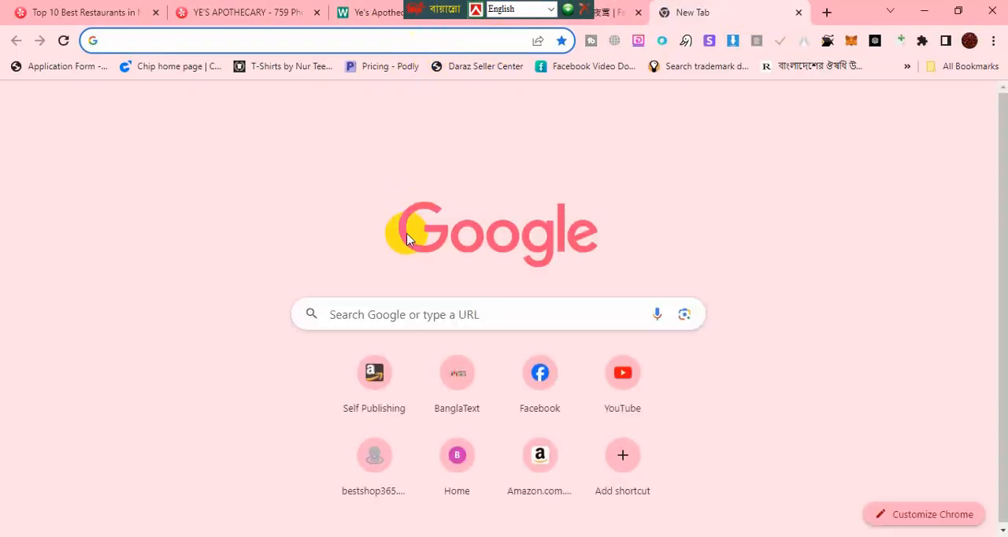
key(ctrl+v)
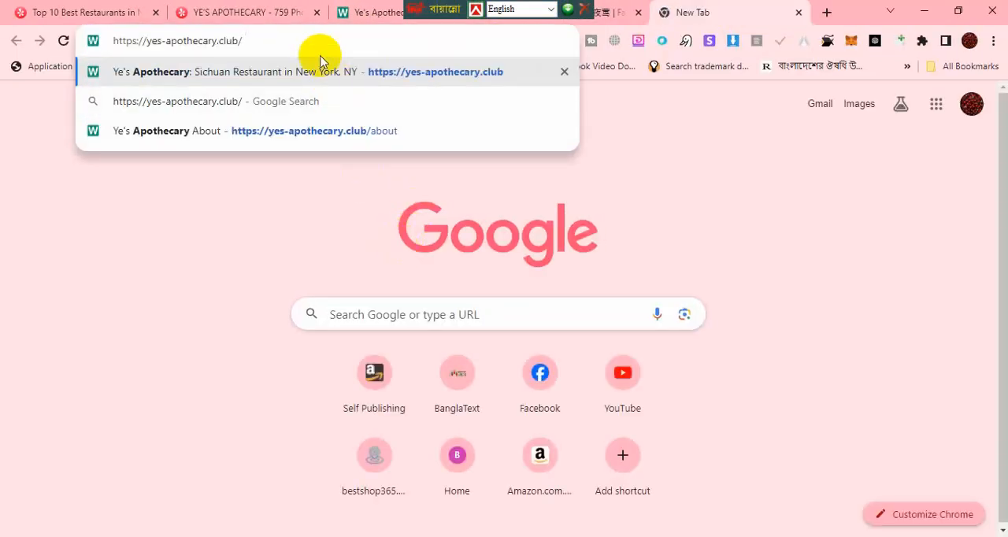
text(email address)
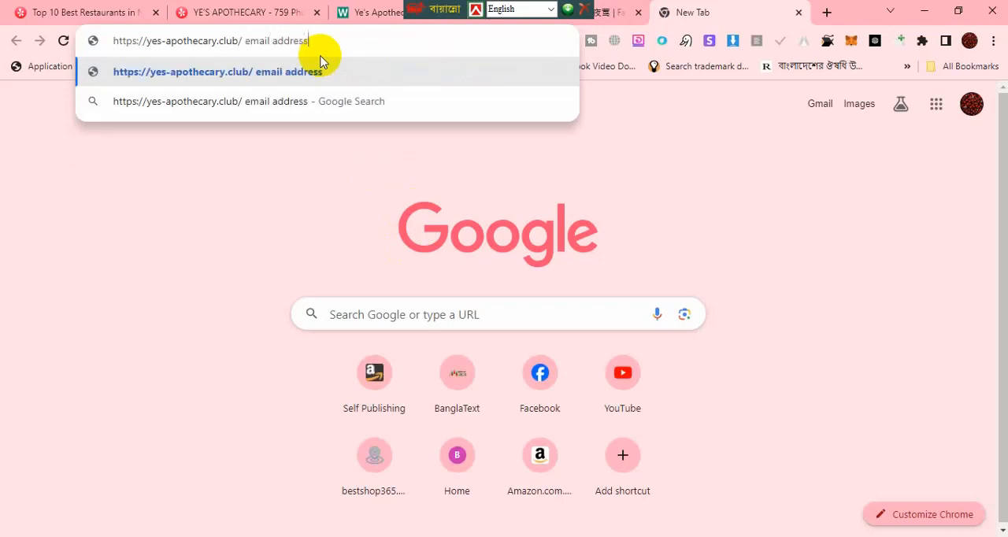
key(Return)
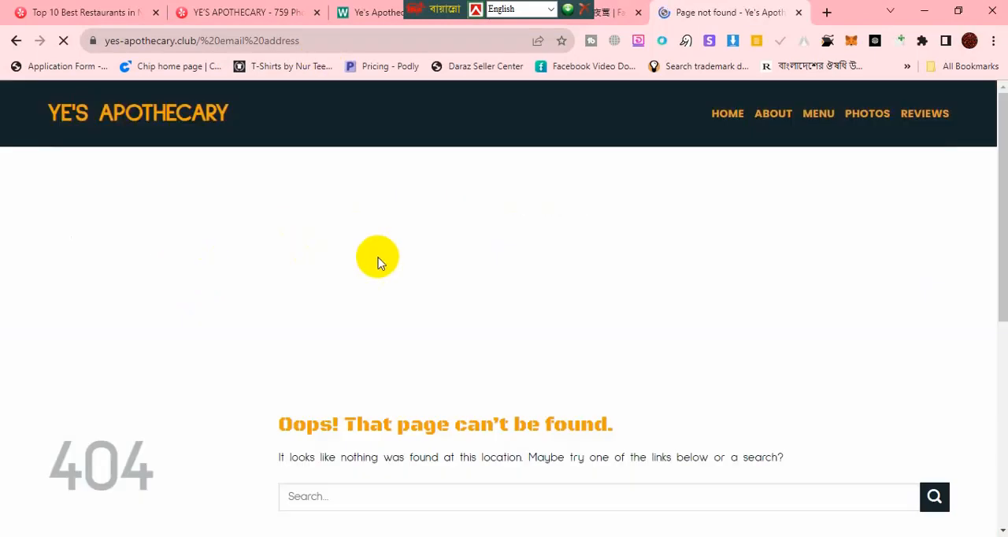
scroll(292, 299, down, 3)
scroll(296, 293, down, 3)
scroll(299, 286, up, 5)
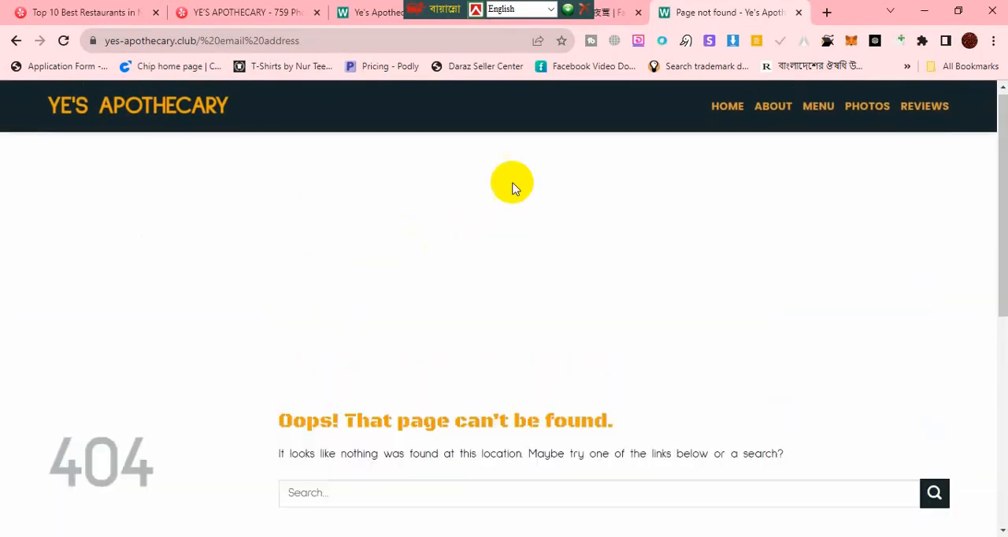
Step: Retry the website address plus "email address" in a new tab's Google search box, check the resulting page, and close the tab
click(828, 12)
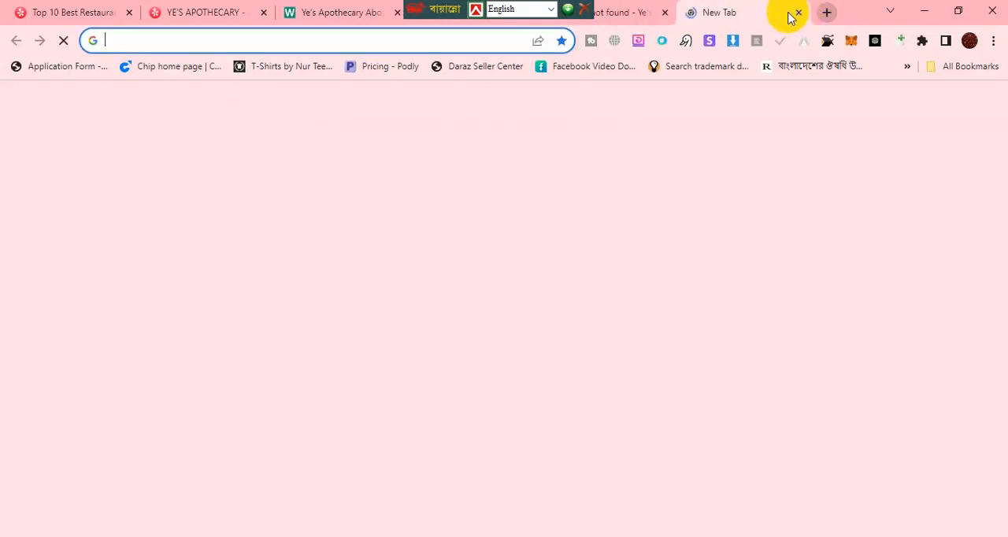
click(440, 311)
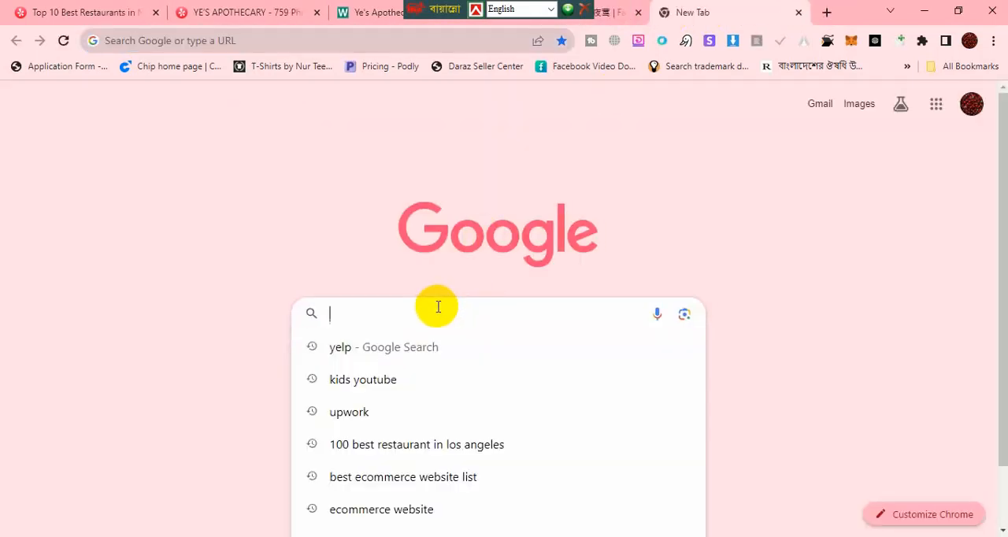
key(ctrl+v)
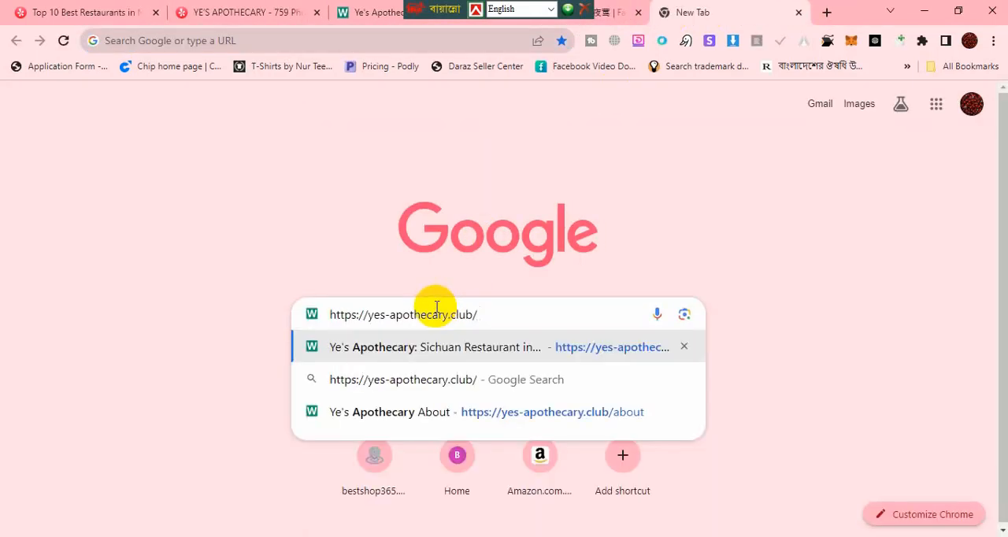
text(e)
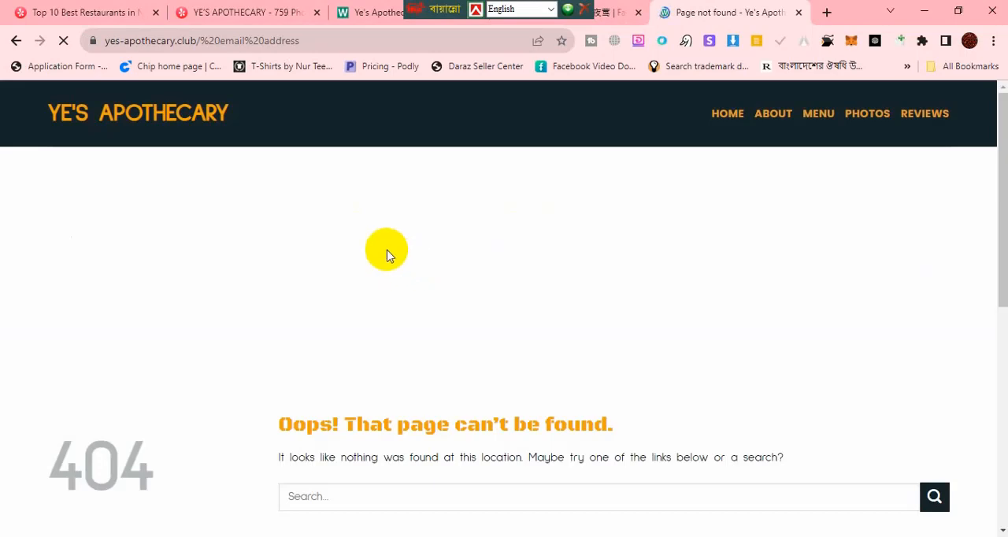
scroll(370, 277, down, 4)
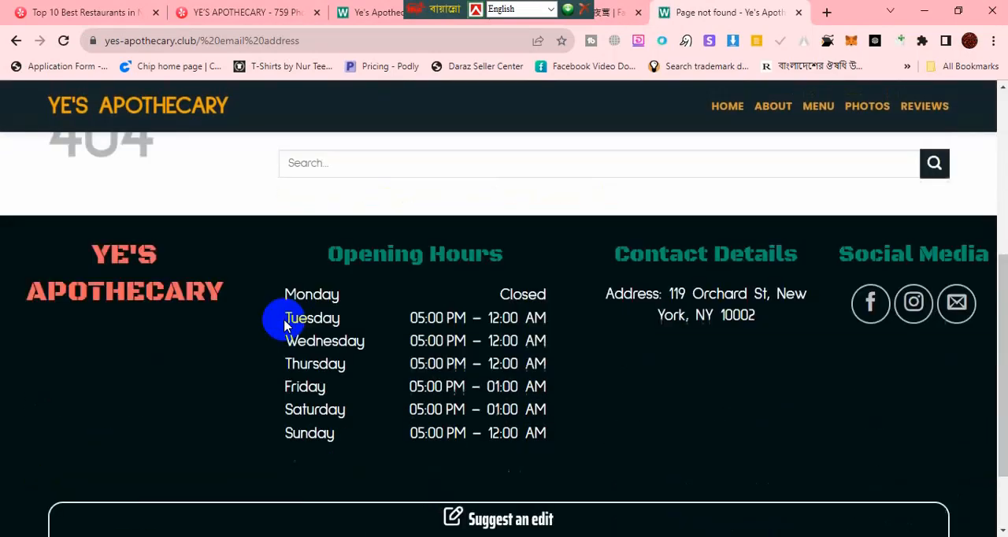
scroll(284, 326, down, 1)
scroll(285, 326, up, 5)
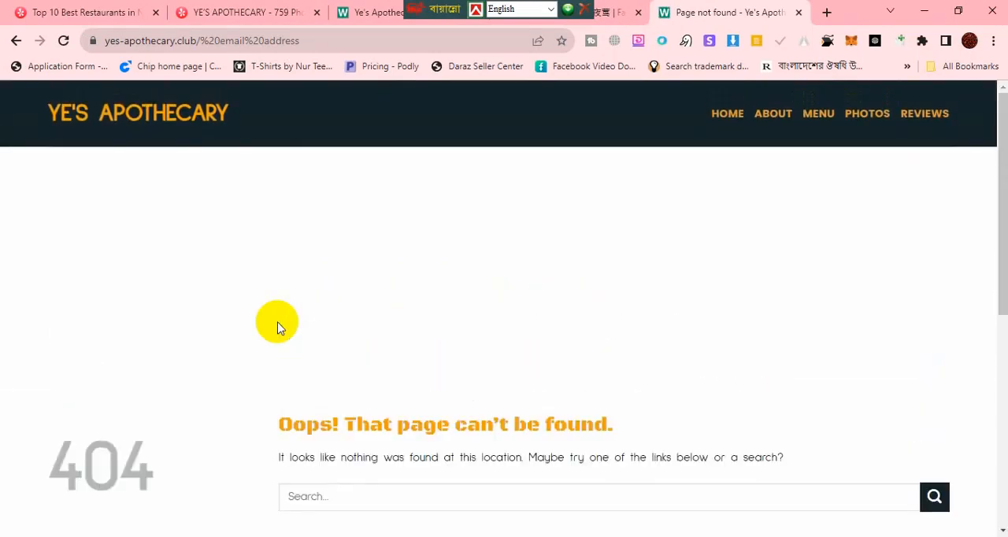
click(333, 125)
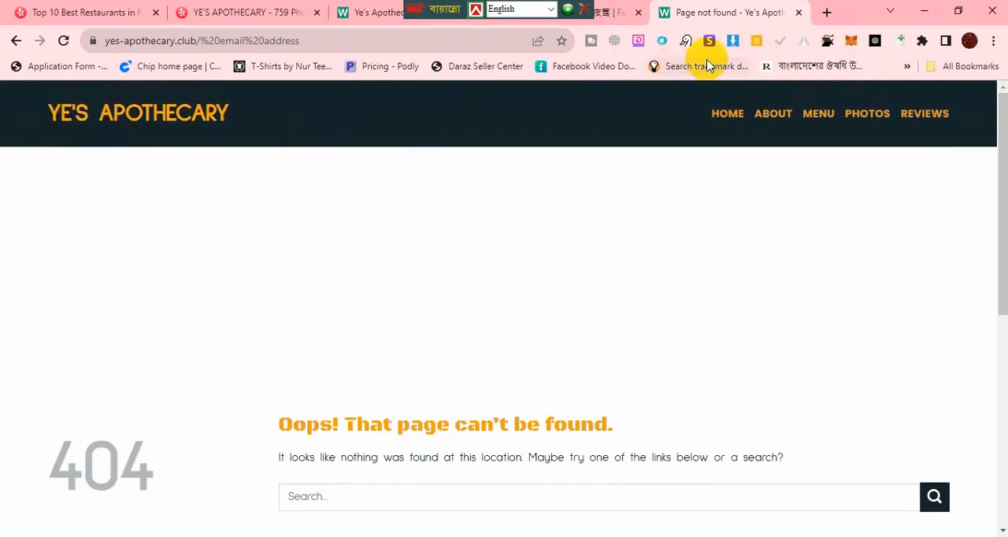
click(798, 12)
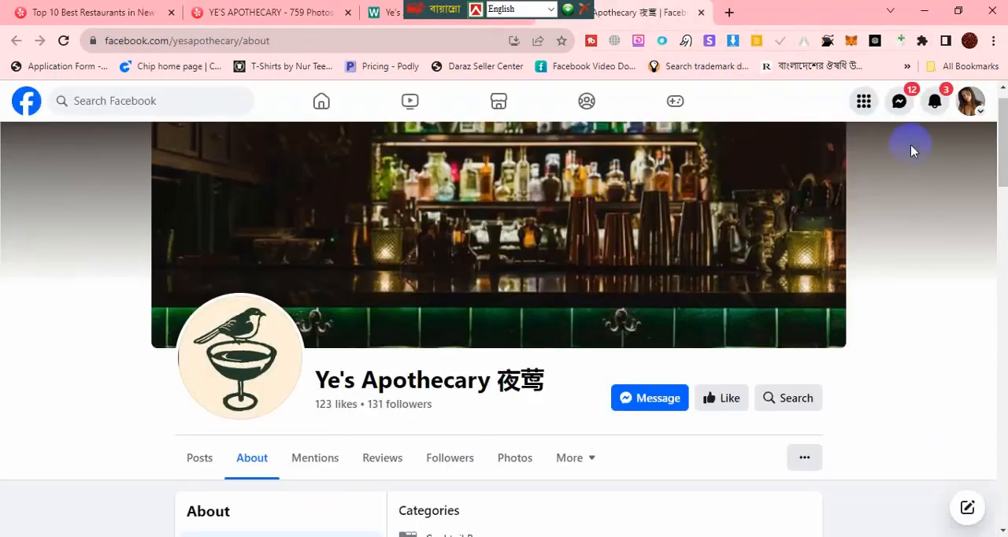
Step: Close the Ye's Apothecary Facebook tab after moving the floating language toolbar out of the way
click(466, 8)
drag(465, 7, 617, 10)
click(702, 14)
Step: Switch to the Excel worksheet, cancel the pending copy of cell F4, and save the workbook
click(925, 9)
click(510, 277)
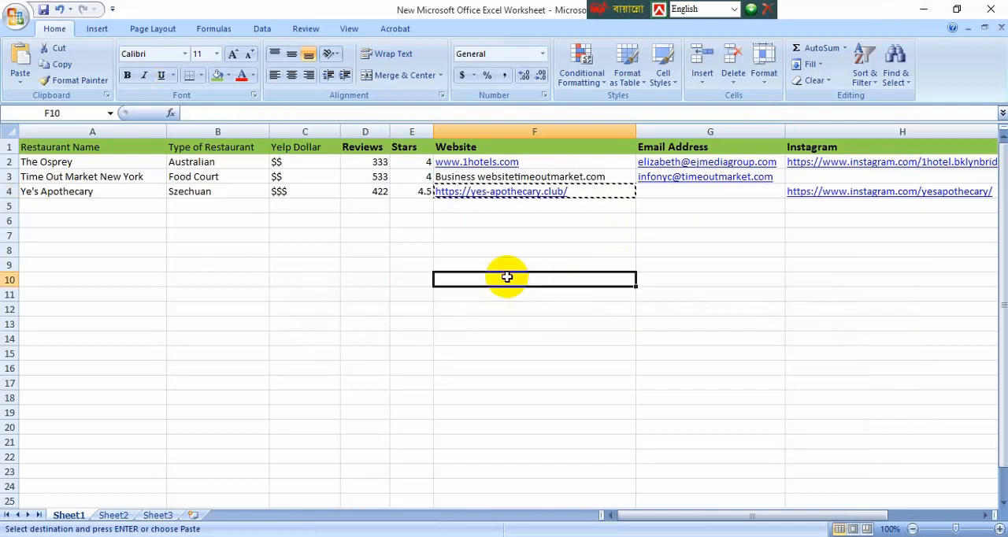
click(144, 205)
click(47, 13)
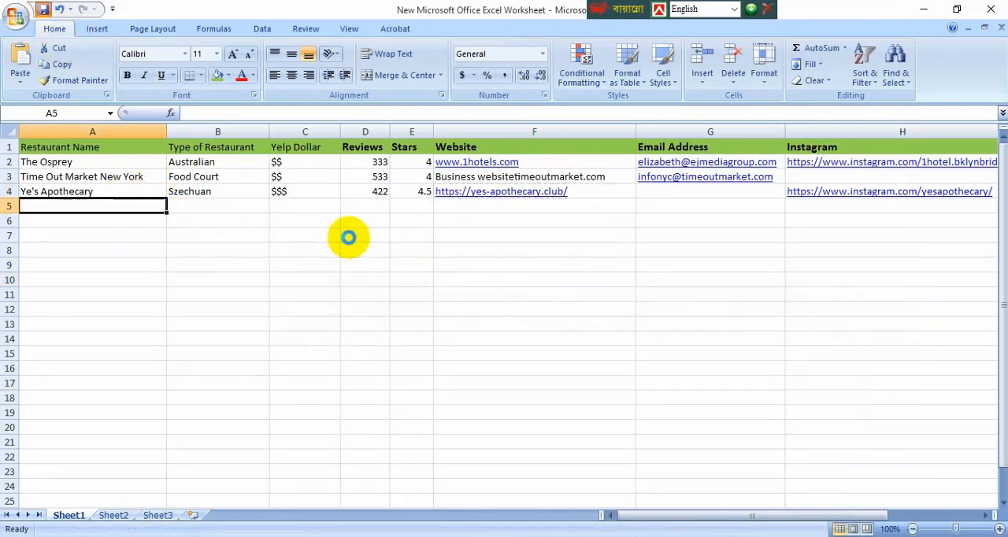
click(463, 261)
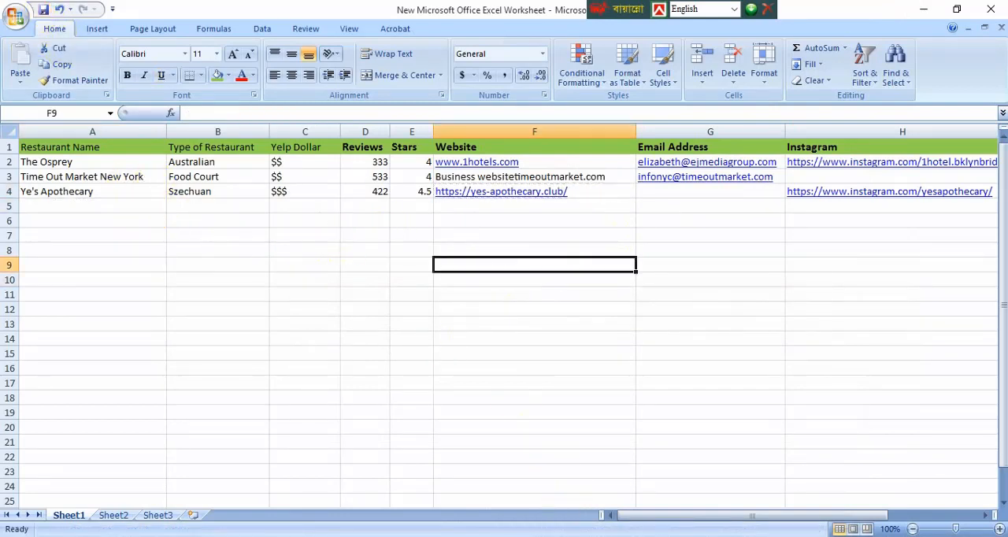
Step: Switch back to Chrome and close the Ye's Apothecary website and Yelp business tabs, keeping the New York restaurant results open
click(552, 489)
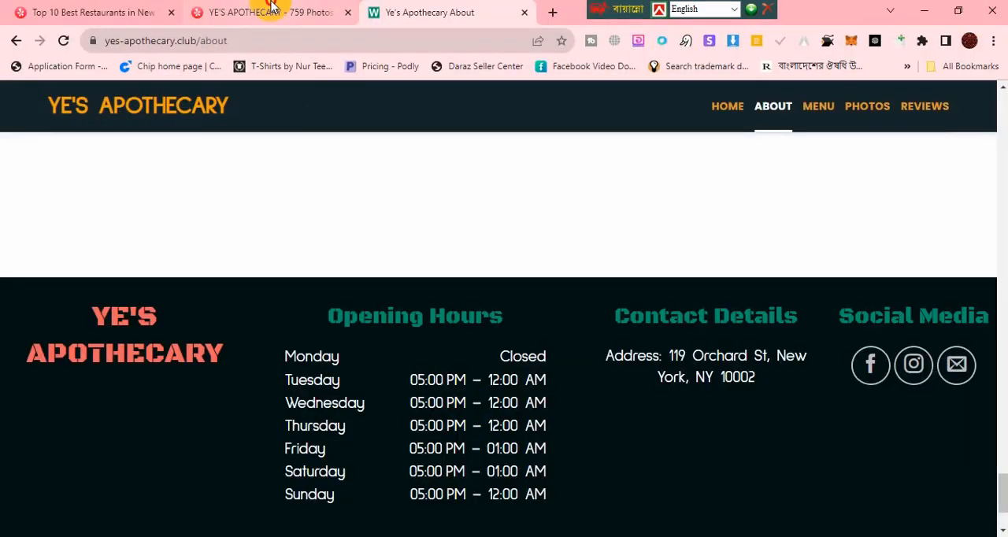
click(266, 13)
click(524, 14)
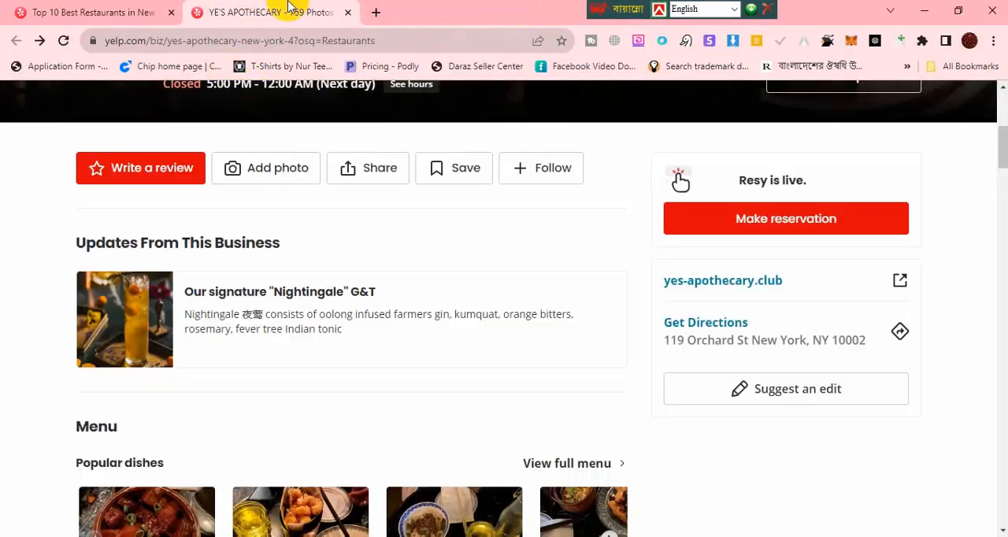
click(118, 20)
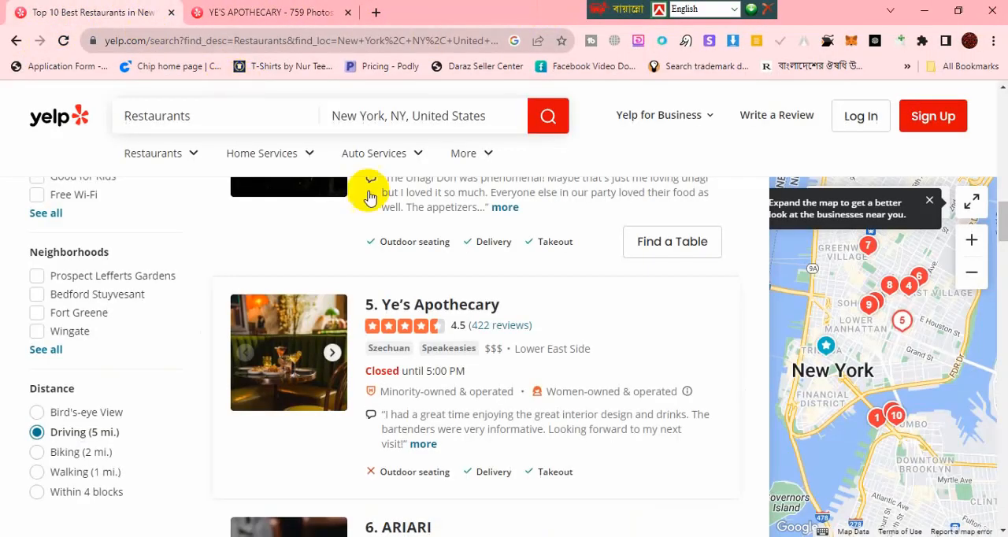
scroll(400, 355, down, 8)
scroll(403, 364, down, 4)
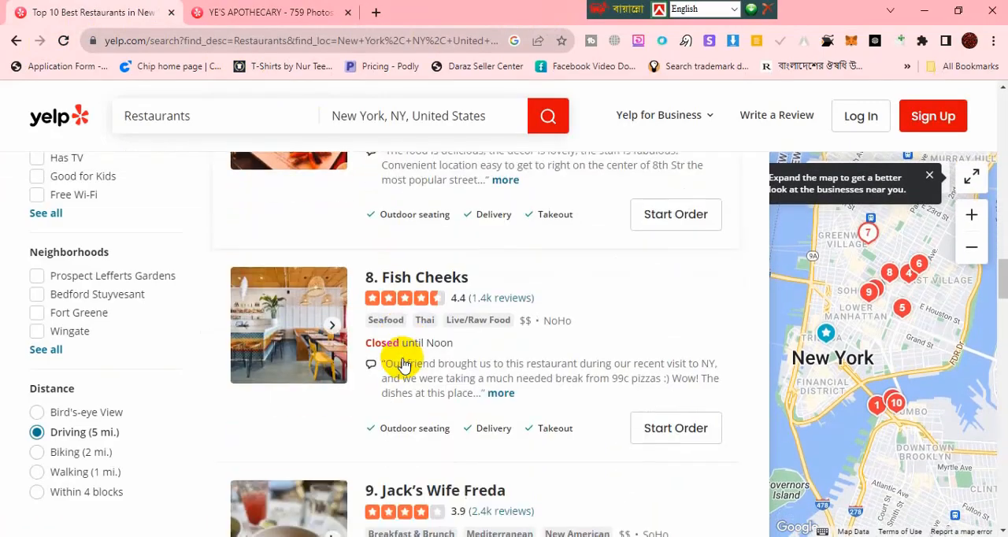
scroll(403, 364, up, 8)
scroll(403, 364, up, 10)
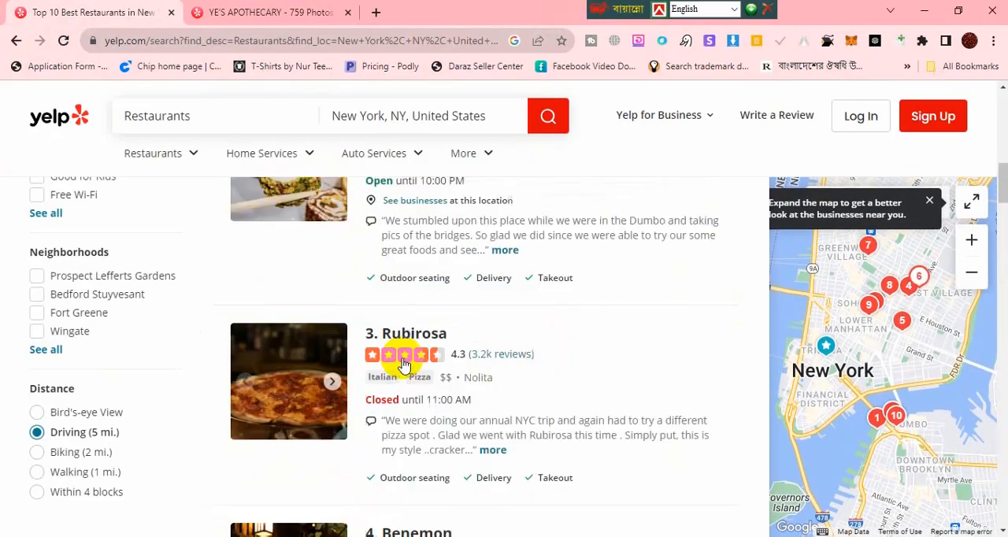
click(227, 8)
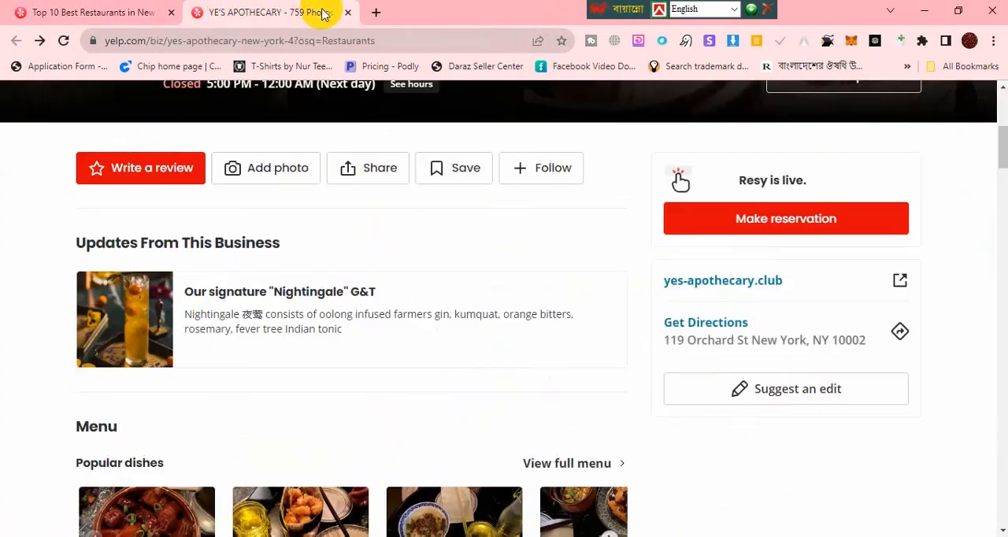
click(347, 12)
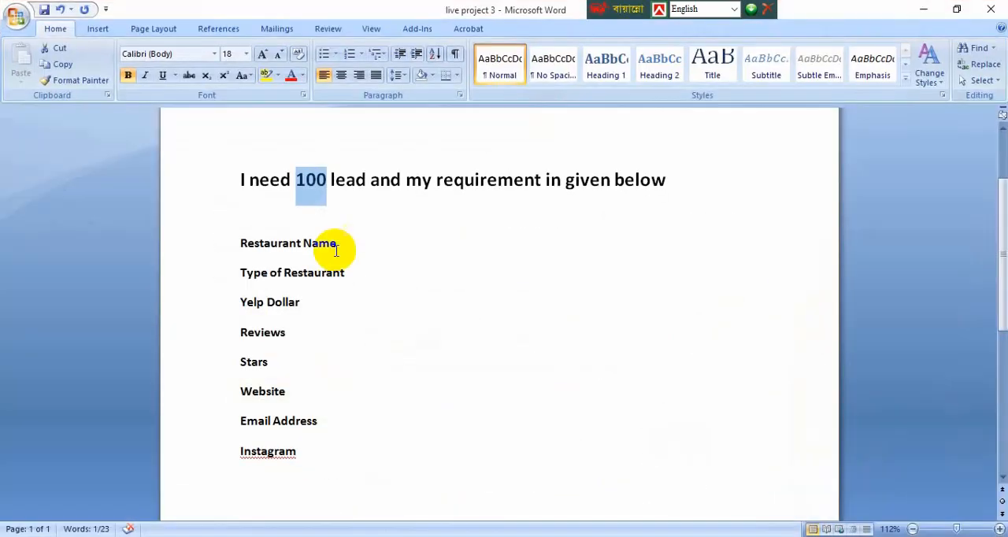
Step: Review the 100-lead request and its list of required fields in the "live project 3" Word document, and minimize it
click(318, 342)
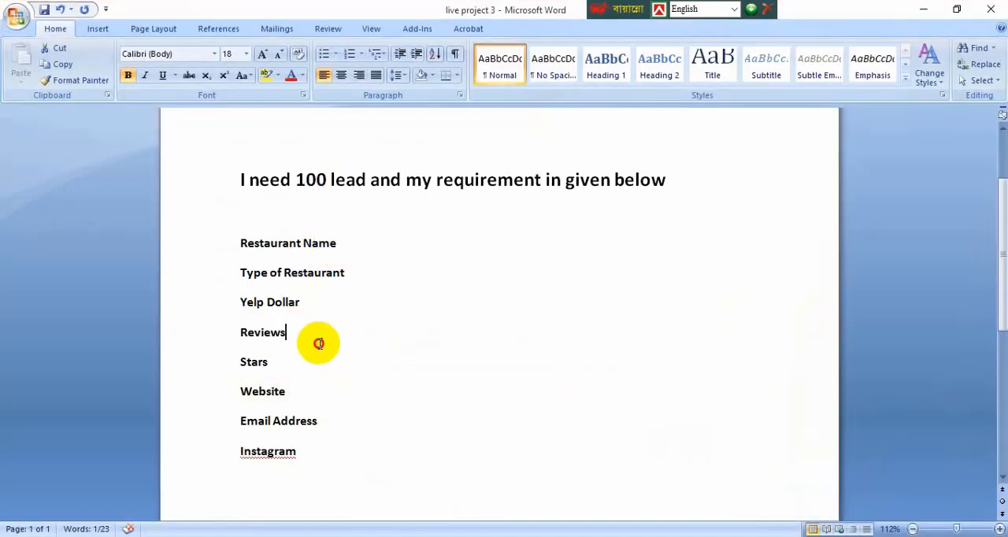
drag(330, 459, 241, 175)
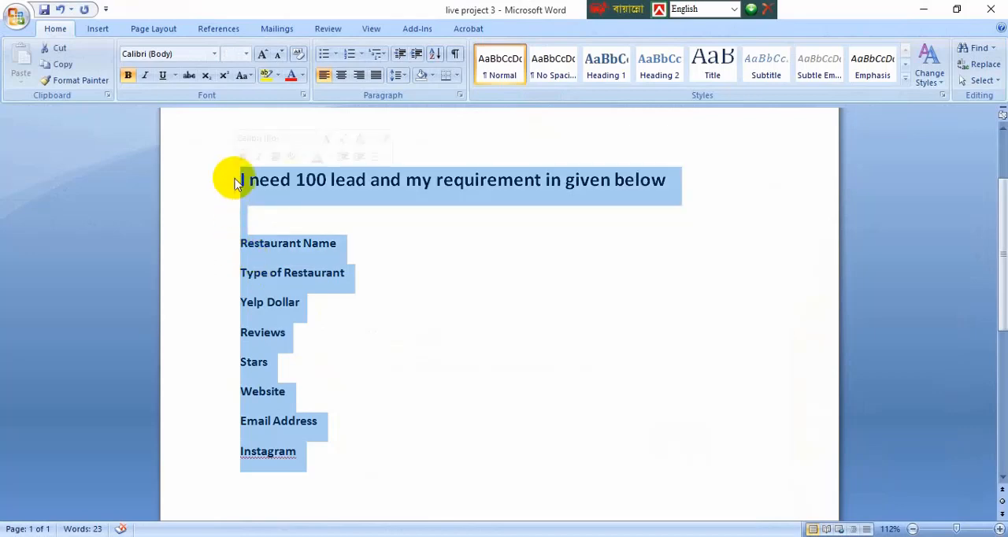
click(461, 279)
click(924, 9)
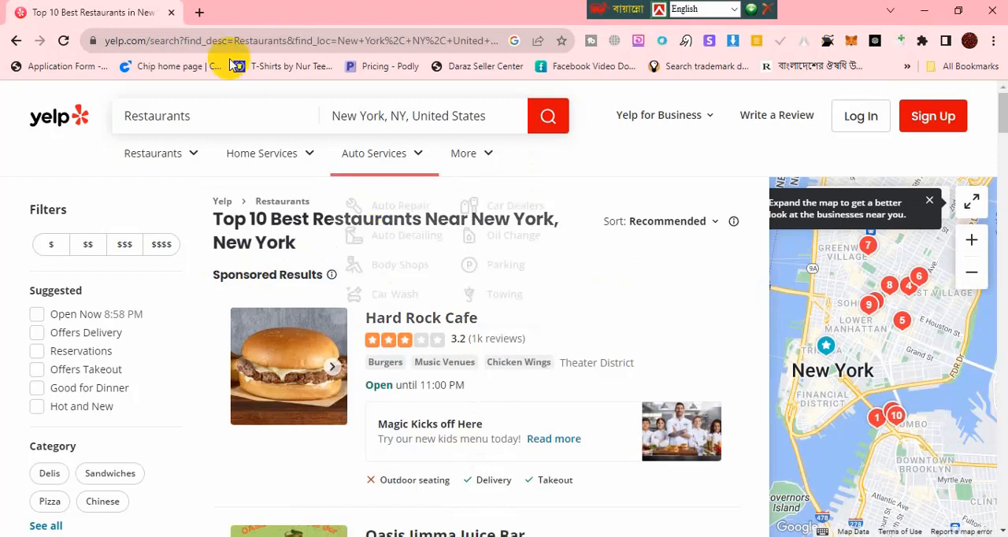
Step: Open a blank tab in Chrome and return to the Yelp restaurant results
click(198, 15)
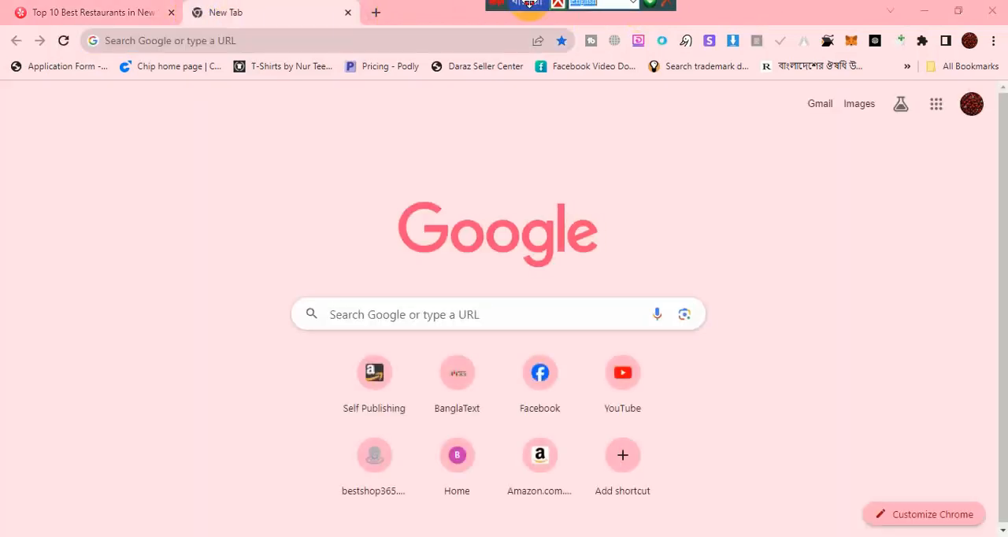
click(266, 7)
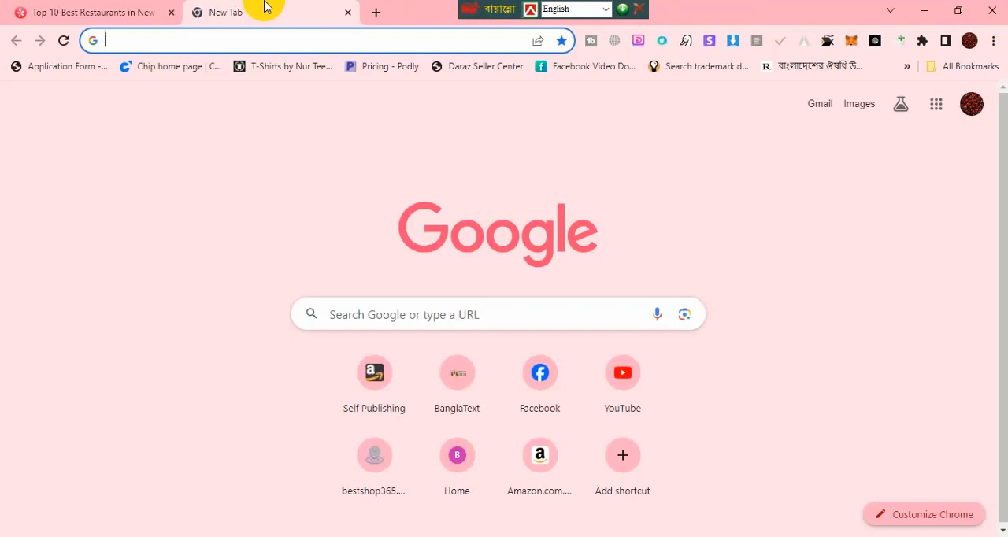
click(145, 9)
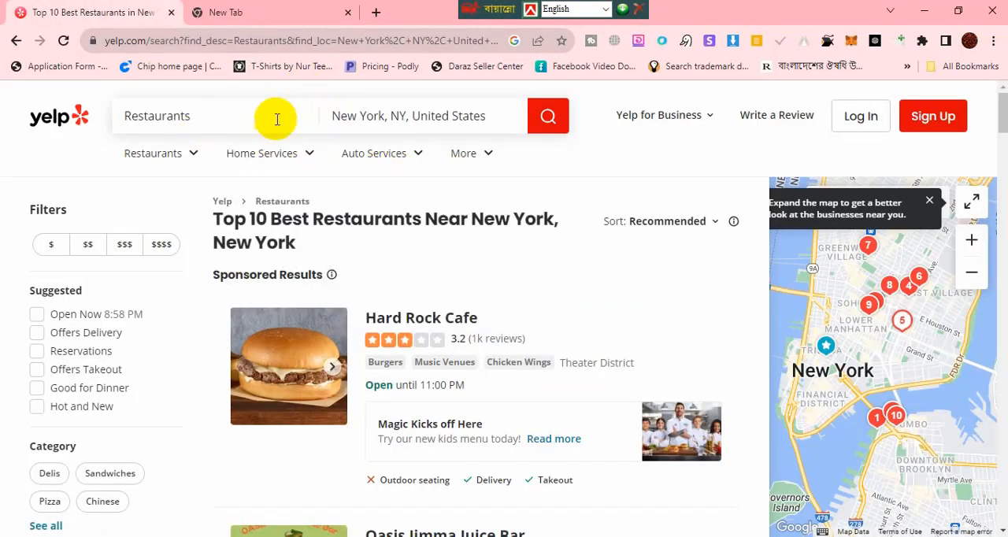
Step: Check the location suggestions for the Yelp restaurant search and dismiss them without changing the location
click(501, 121)
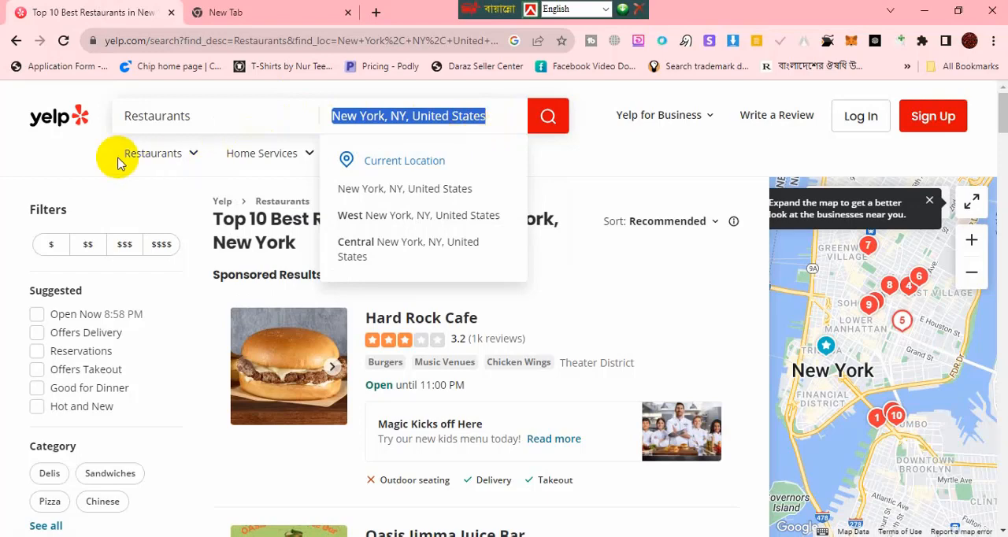
click(79, 157)
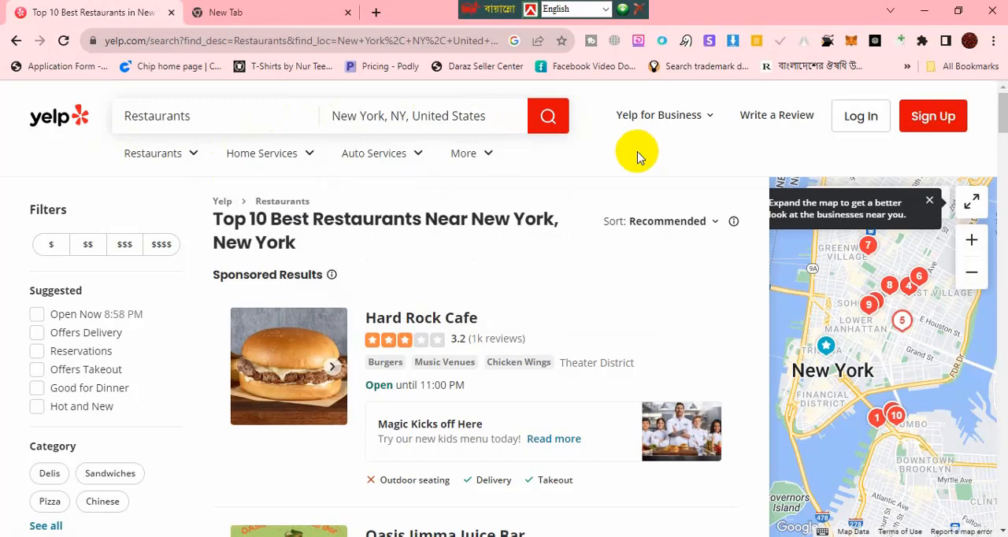
mouse_move(464, 156)
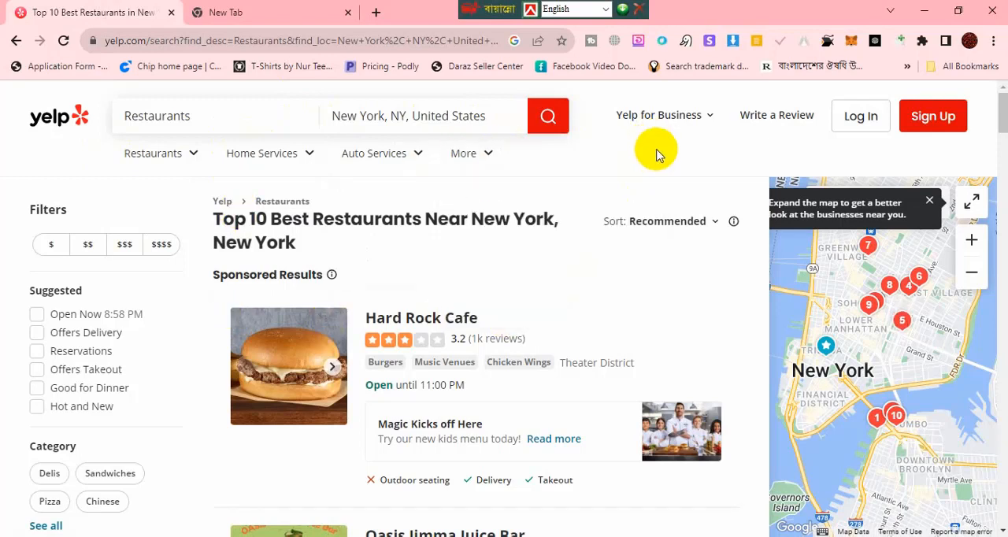